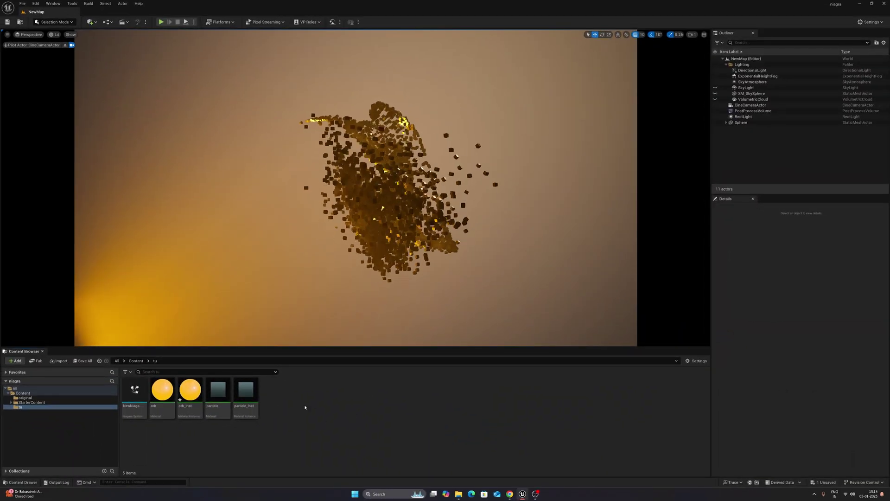
Create a new level from the Basic template.
left_click(23, 4)
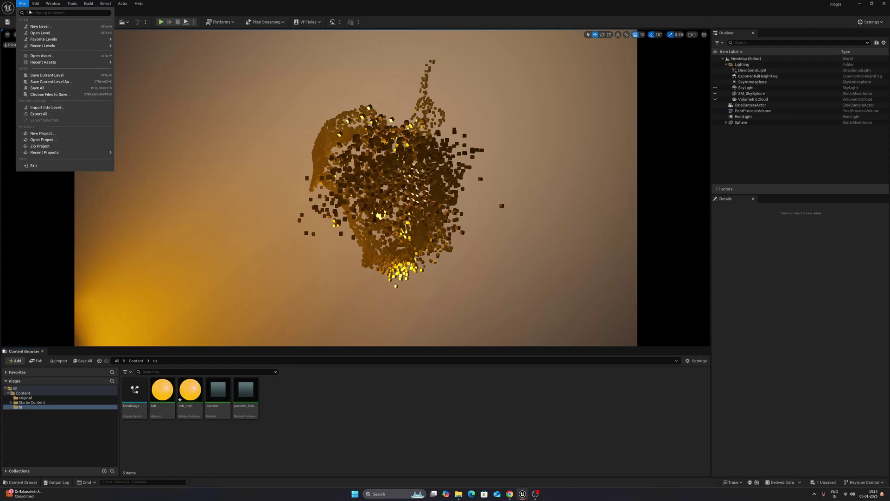
left_click(36, 28)
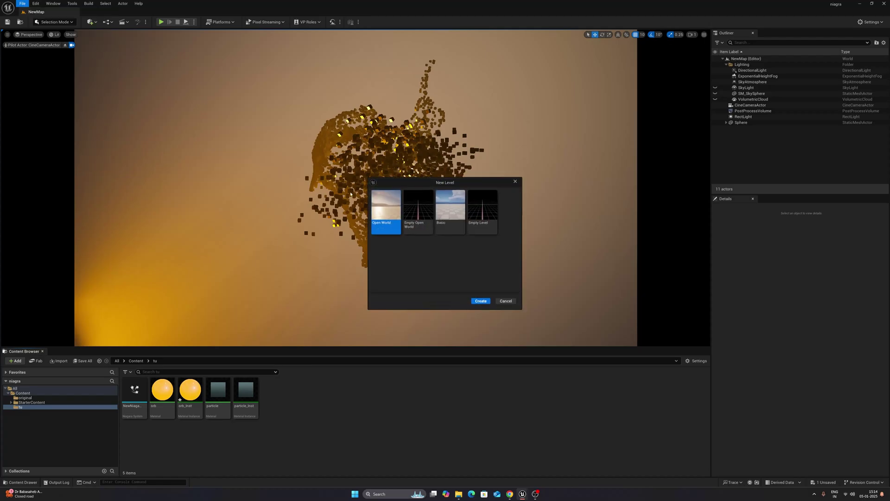
left_click(481, 302)
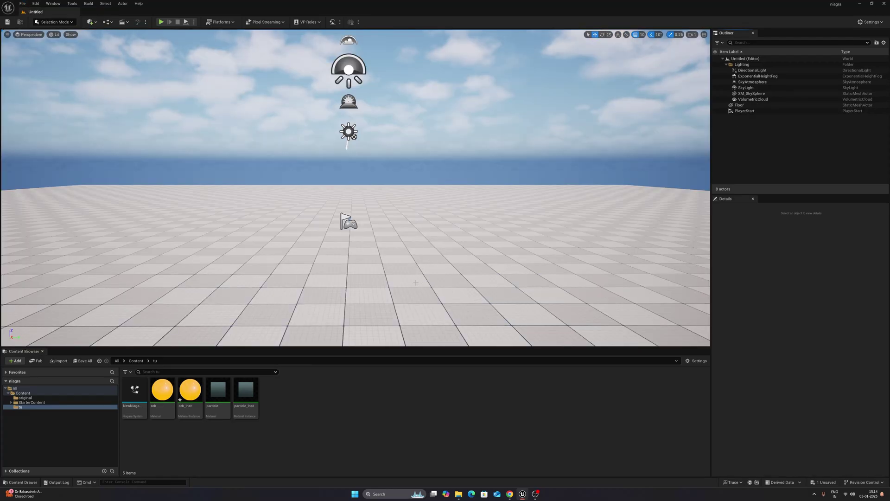
right_click_drag(416, 282, 412, 264)
key("s")
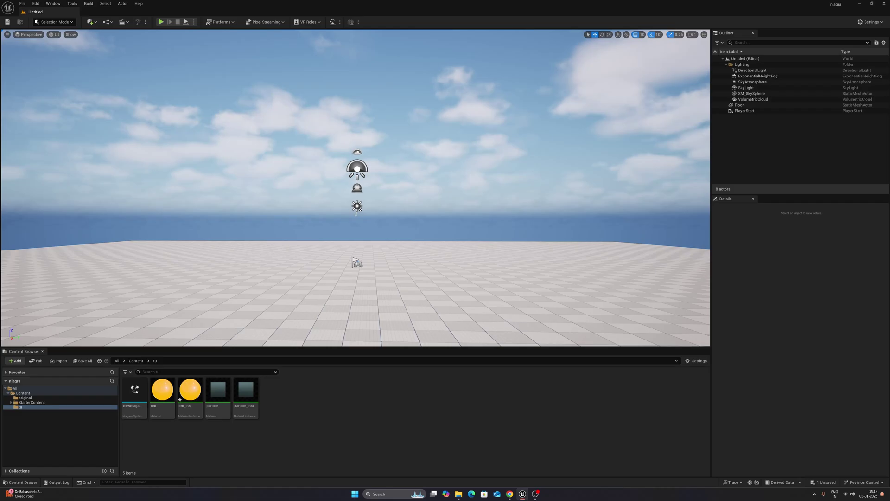
key("q")
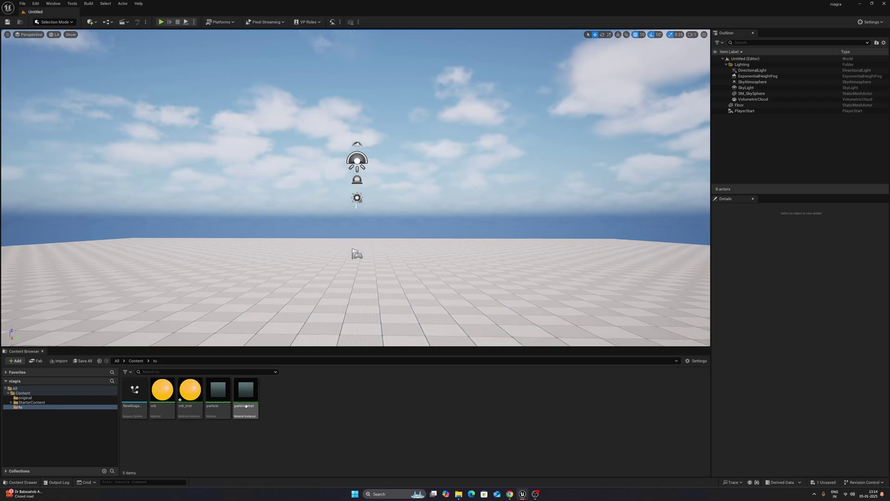
Create a folder named tutorial inside the Content folder and open it.
left_click(41, 394)
right_click(288, 420)
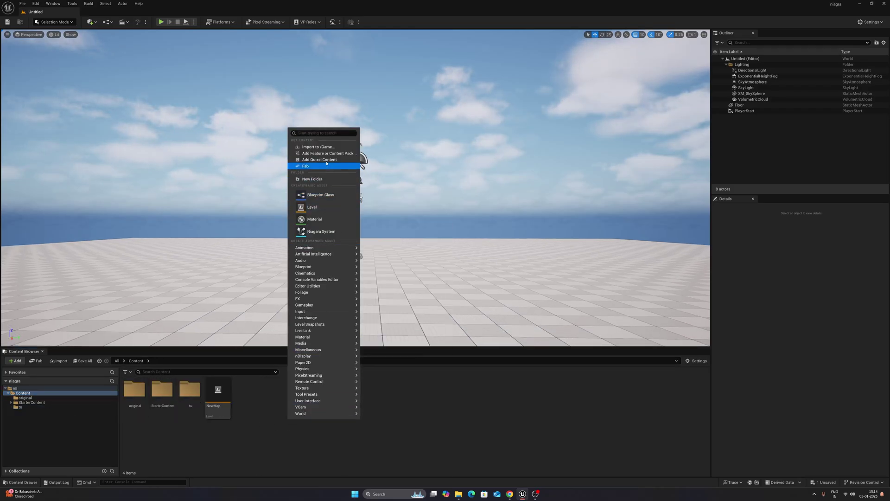
left_click(320, 179)
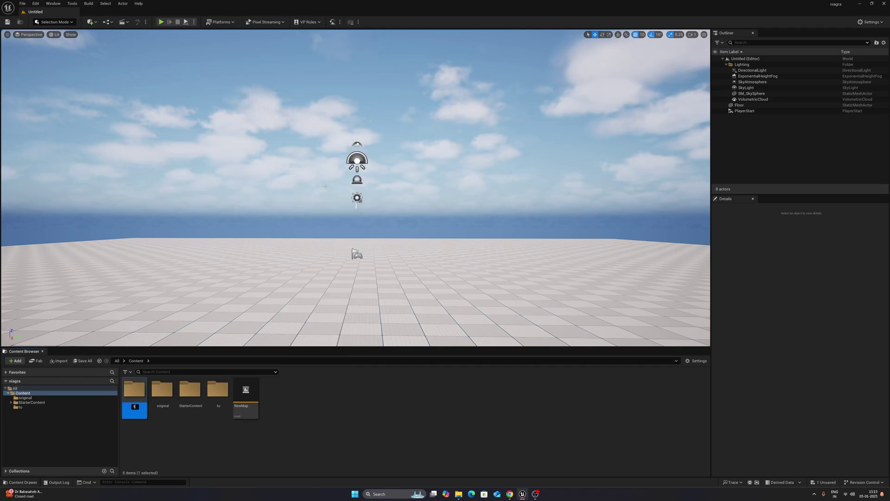
key("Return")
key("Return")
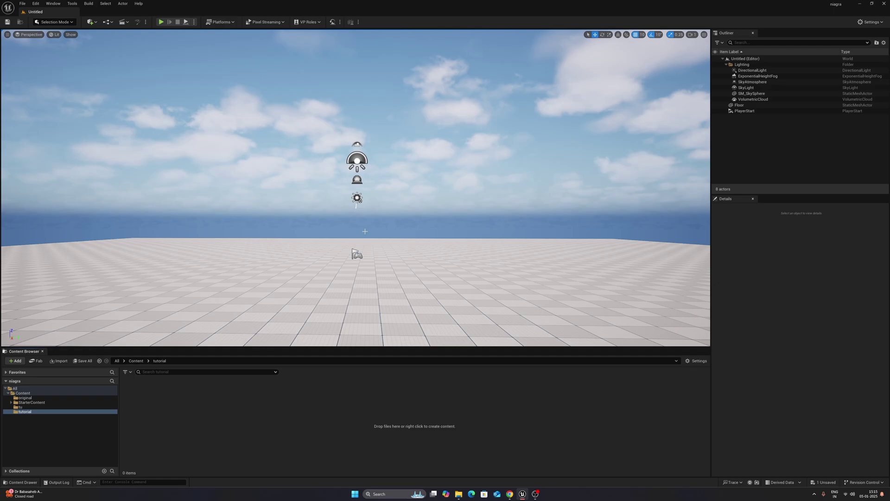
Create a Niagara system in the tutorial folder, using the HangingParticulates emitter template as its base.
right_click_drag(369, 220, 350, 236)
right_click(300, 436)
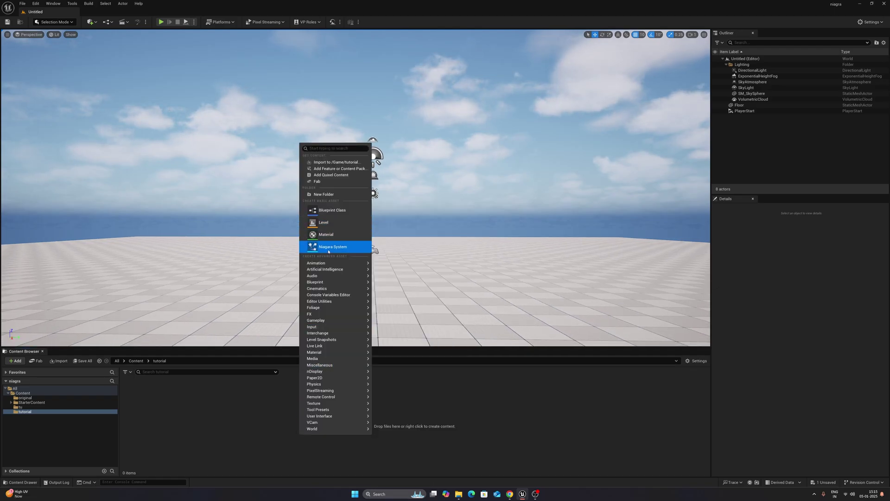
left_click(343, 247)
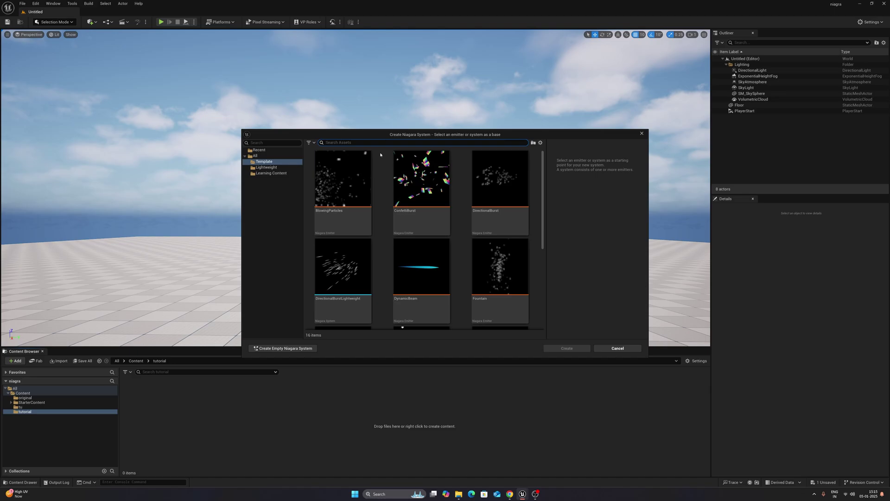
type("hnag")
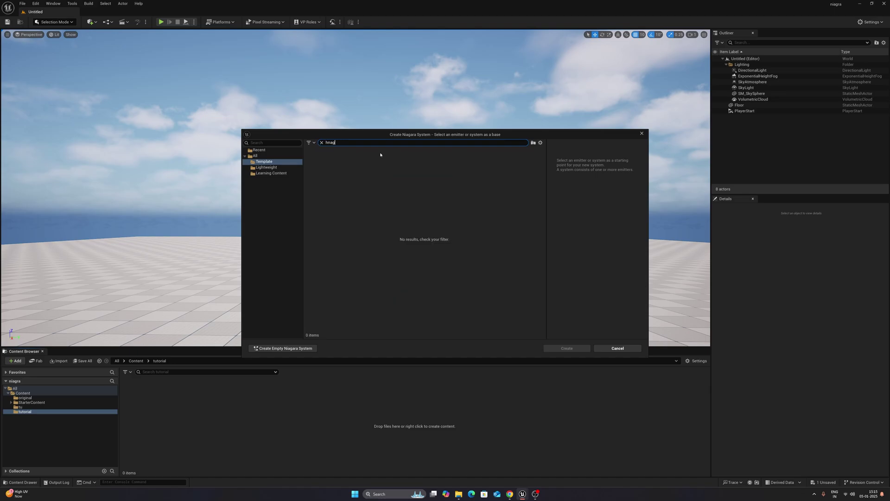
type("an")
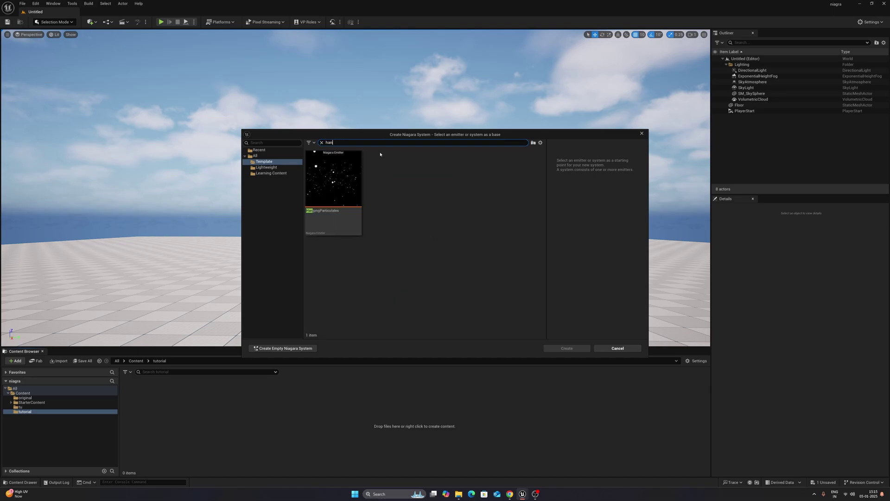
left_click(337, 186)
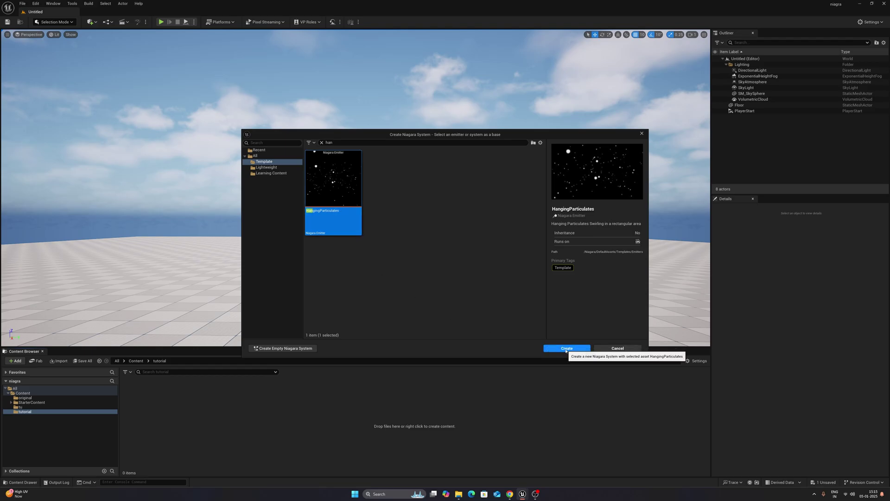
left_click(565, 349)
right_click(221, 419)
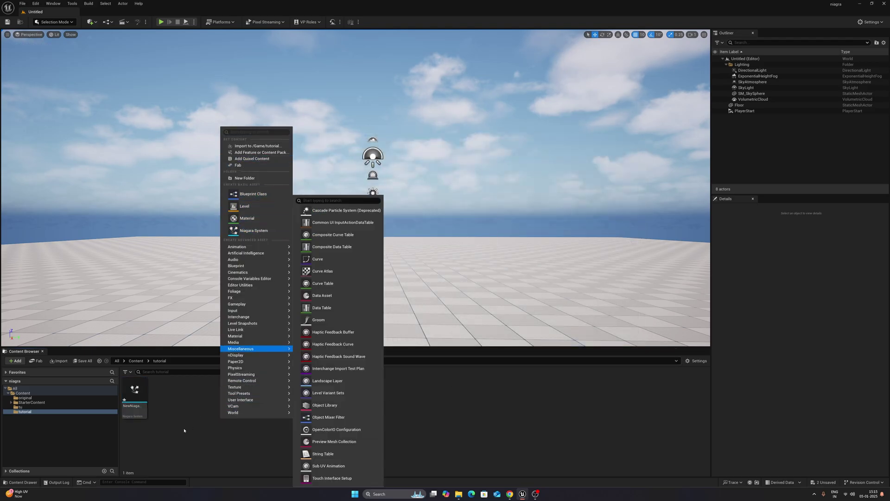
left_click(162, 417)
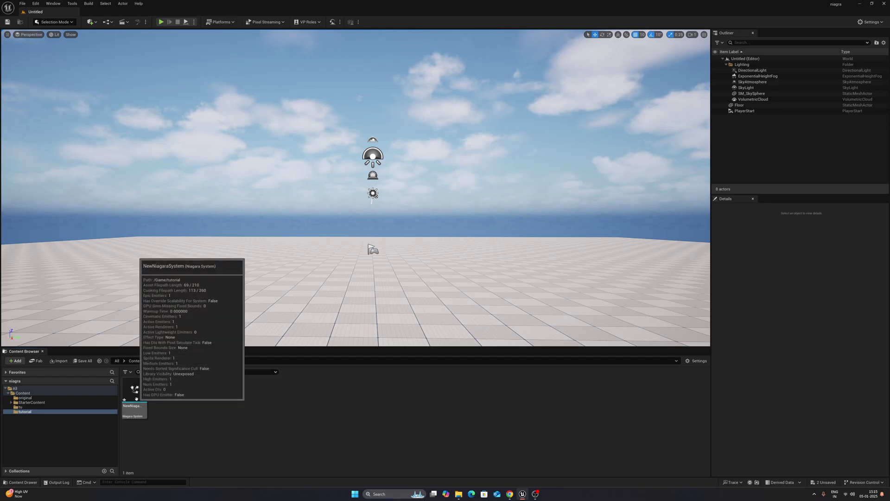
Open the new Niagara system for editing and enlarge the System Overview area on both sides.
double_click(136, 399)
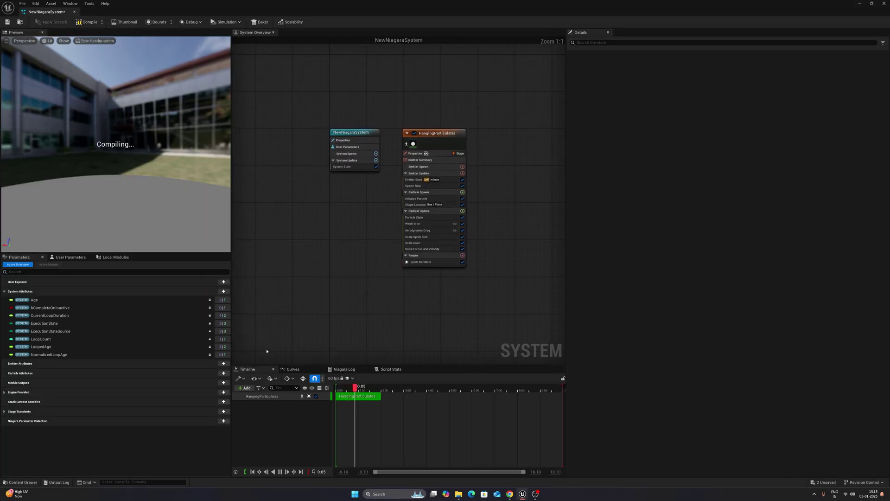
left_click_drag(567, 219, 677, 214)
left_click_drag(232, 210, 182, 210)
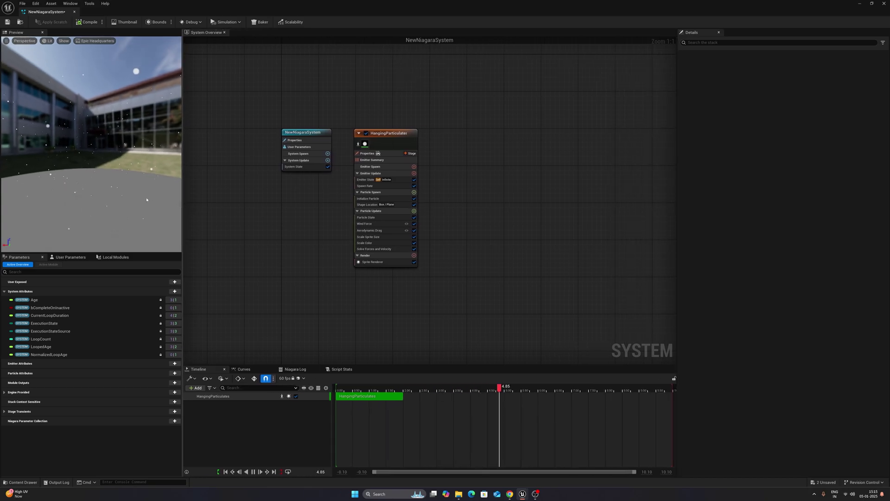
Delete the Sprite Renderer, Scale Color, Scale Sprite Size and Aerodynamic Drag modules from the HangingParticulates emitter.
left_click(376, 262)
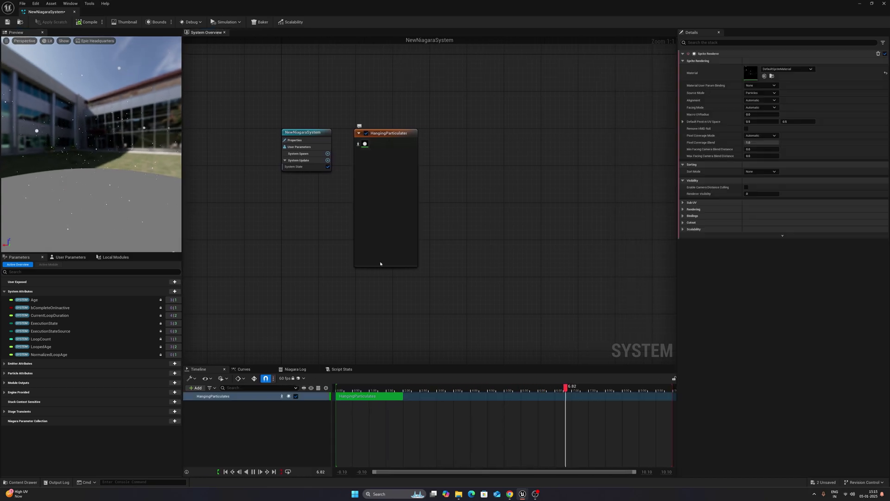
key("Delete")
left_click(376, 243)
key("Delete")
left_click(377, 237)
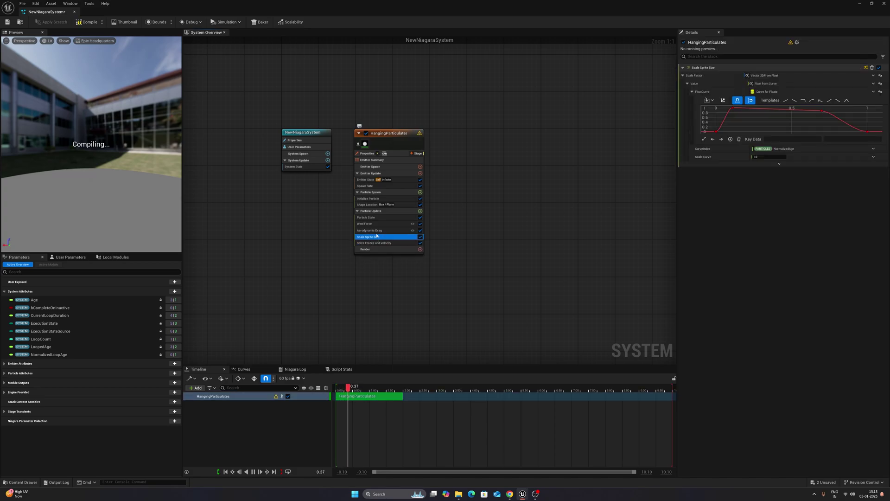
key("Delete")
left_click(377, 230)
key("Delete")
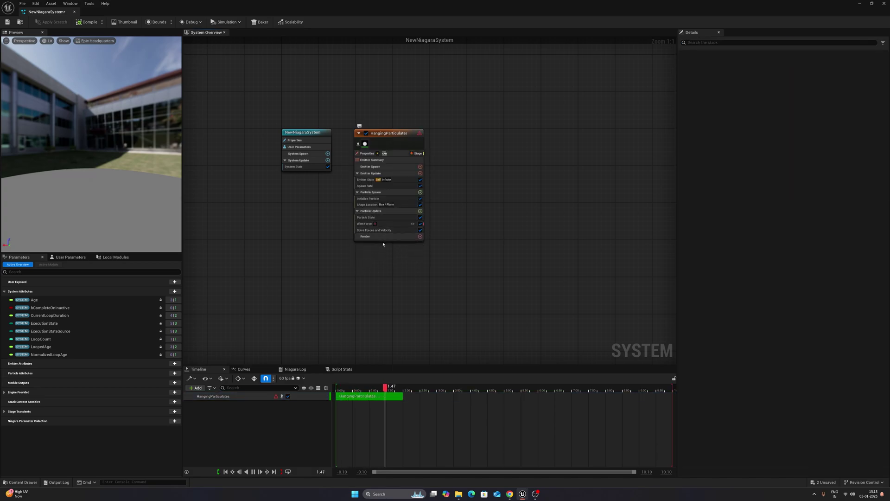
Add a Mesh Renderer to the Render group of the HangingParticulates emitter.
left_click(381, 236)
left_click(420, 236)
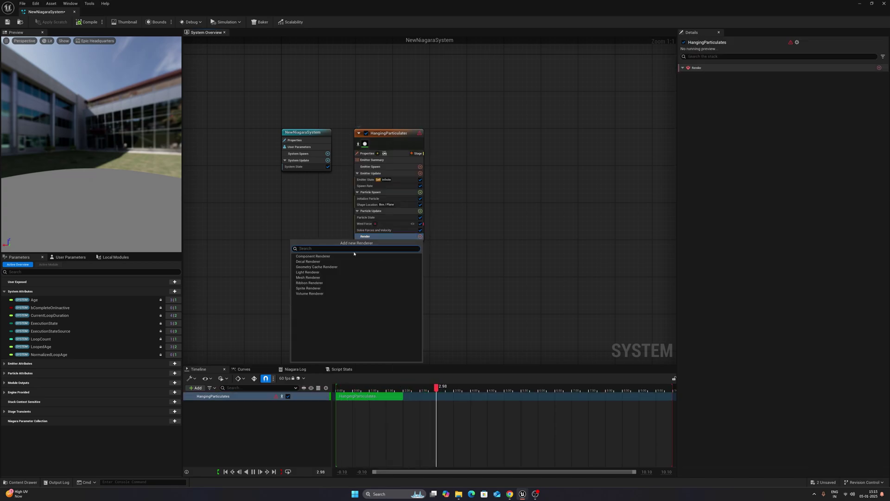
left_click(328, 277)
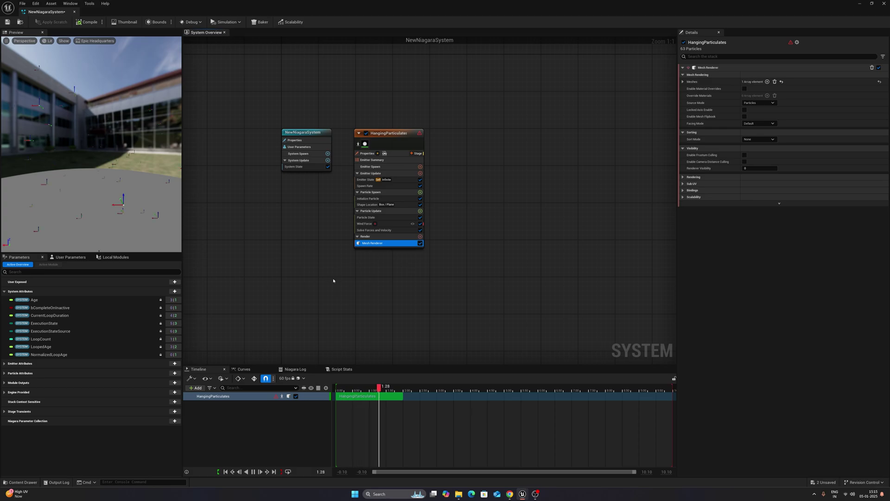
Add another entry to the Mesh Renderer's Meshes array and assign Shape_Cube as the mesh of the first entry.
left_click(767, 82)
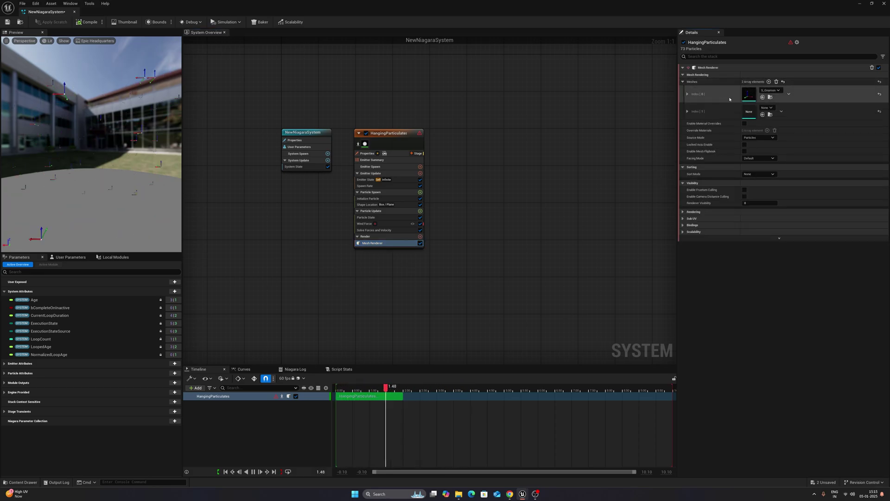
left_click(771, 90)
scroll(788, 181, "down", 5)
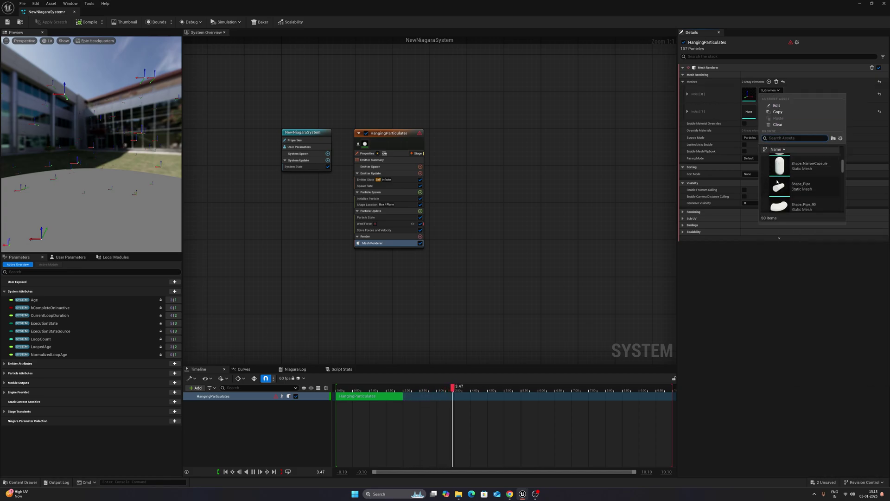
scroll(777, 181, "down", 1)
scroll(787, 181, "down", 1)
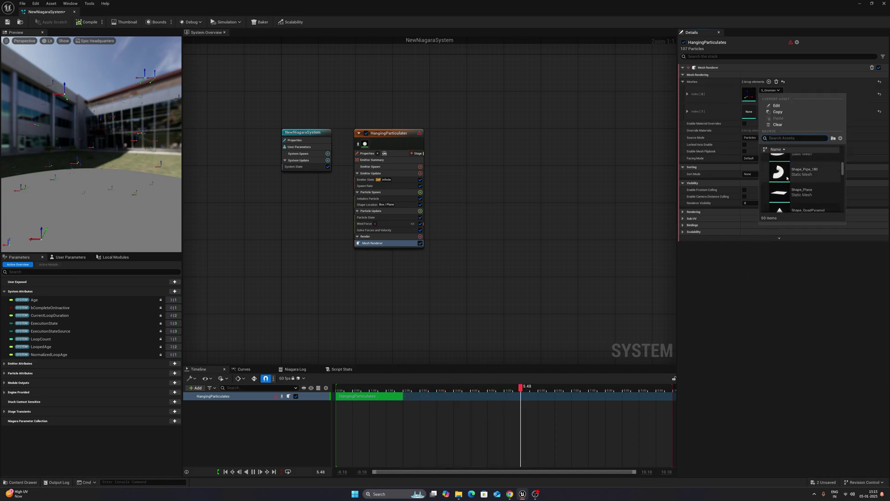
scroll(787, 183, "down", 6)
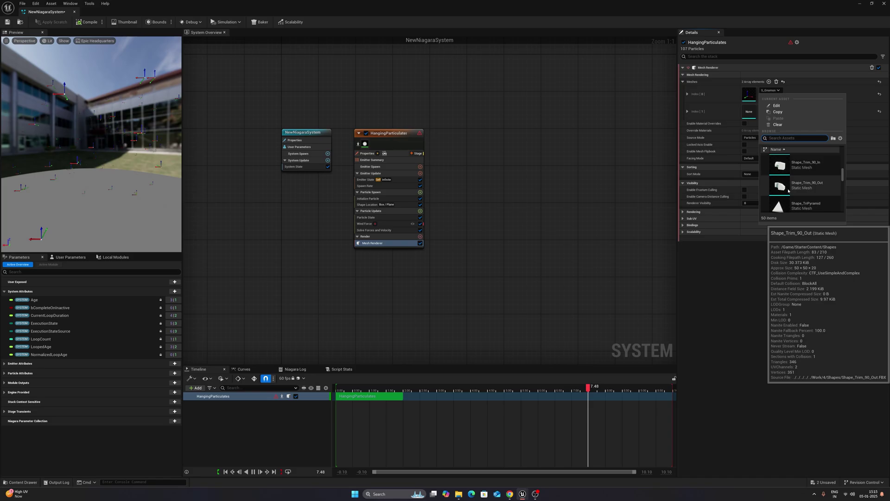
scroll(788, 188, "up", 8)
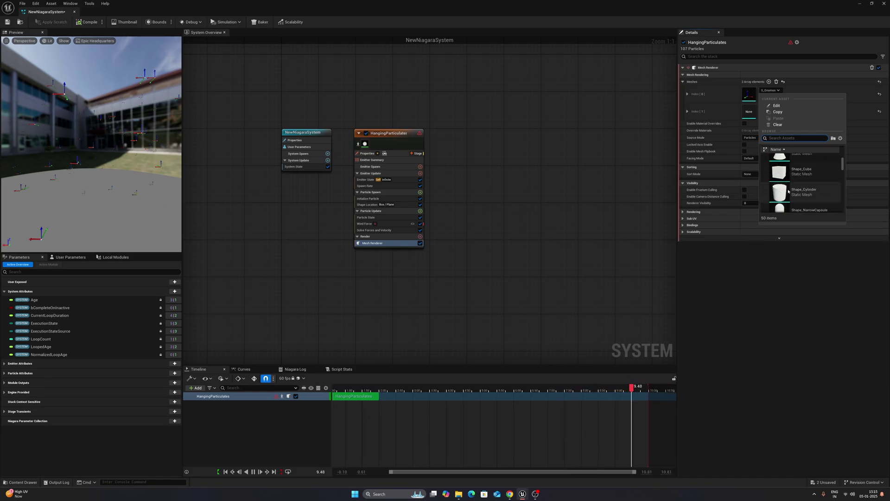
left_click(794, 172)
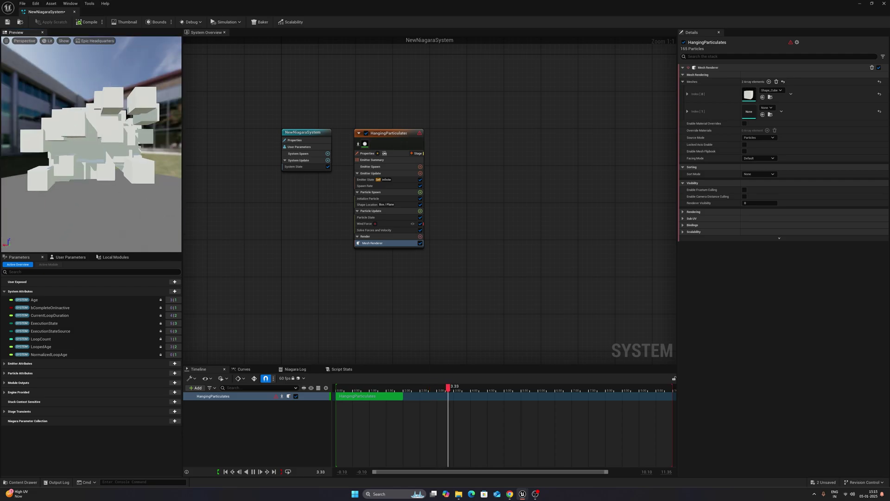
Set the HangingParticulates emitter's Calculate Bounds Mode to Fixed.
left_click_drag(131, 164, 78, 176)
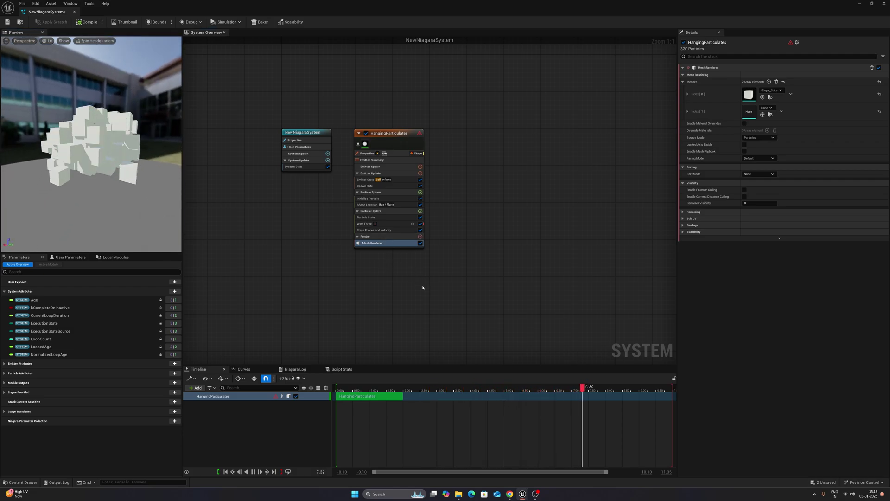
left_click(382, 138)
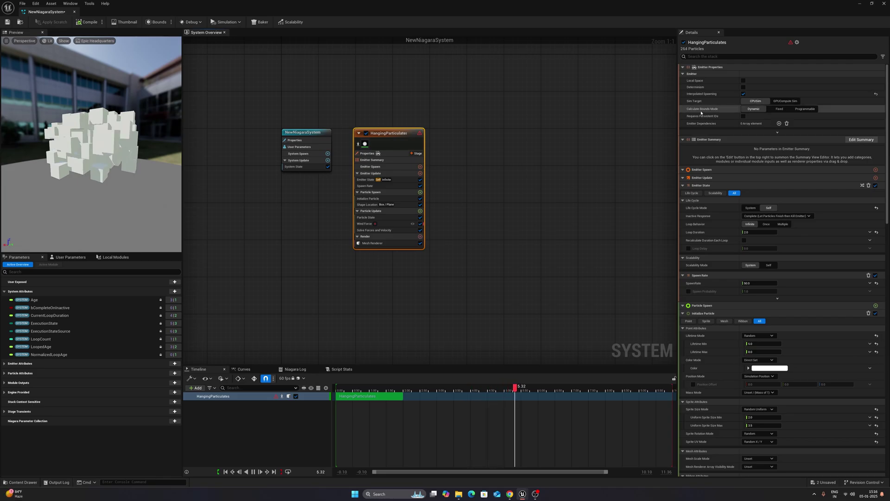
left_click(777, 108)
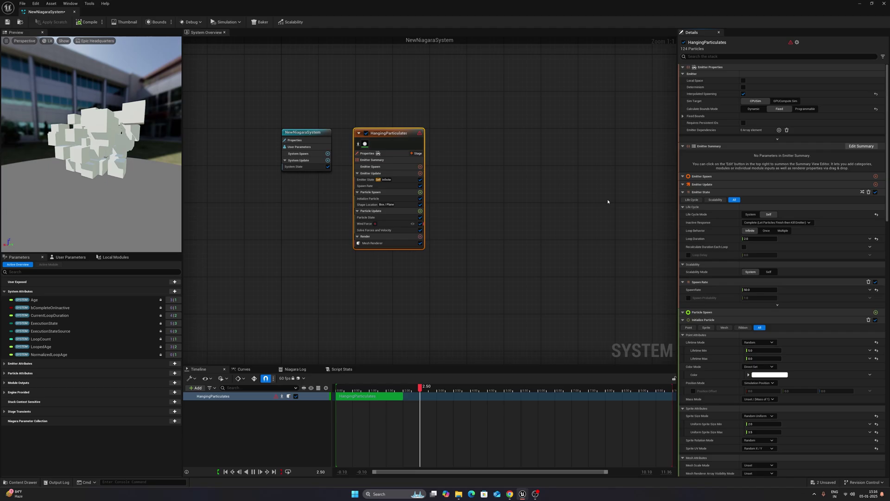
Set the Mesh Scale Mode in the emitter's Initialize Particle module to Uniform.
scroll(707, 261, "down", 10)
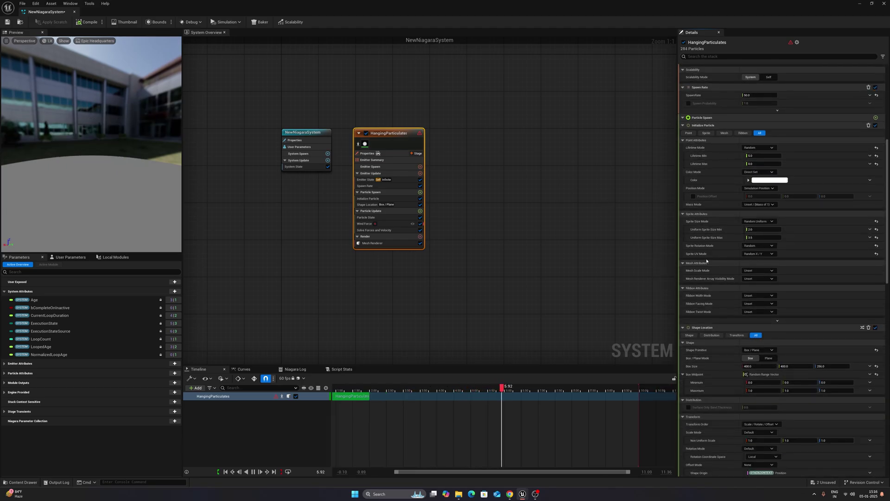
scroll(707, 261, "down", 3)
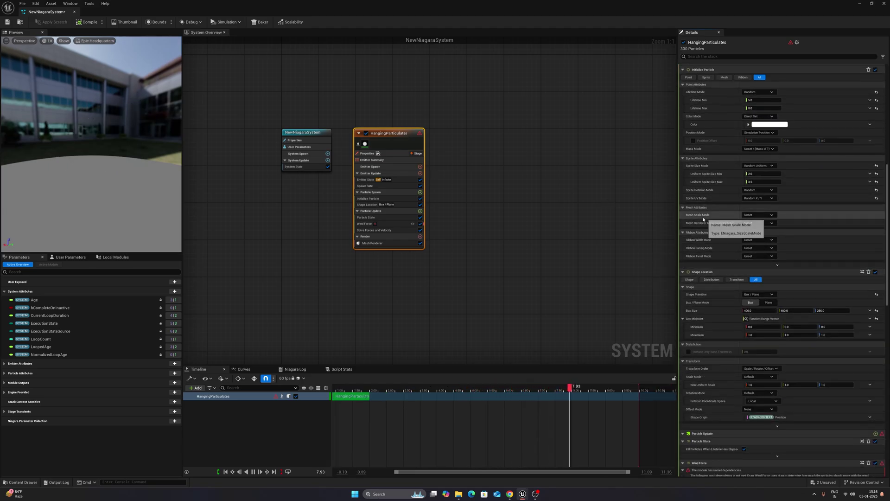
left_click(758, 215)
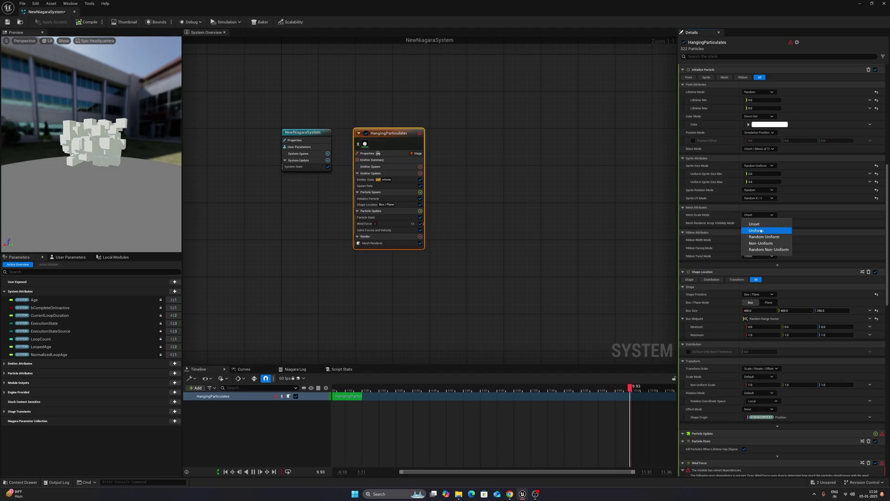
left_click(761, 231)
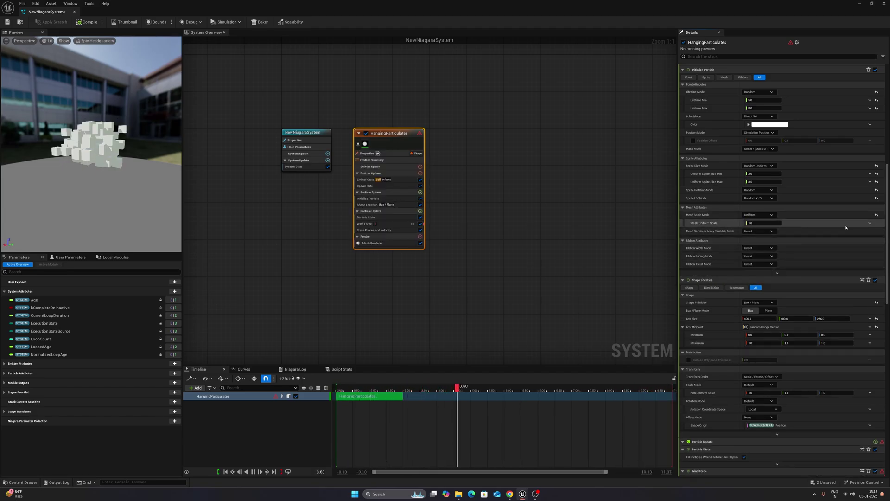
Drive the Mesh Uniform Scale with a Float from Curve input and set the curve's first key value to 0.1.
left_click(870, 223)
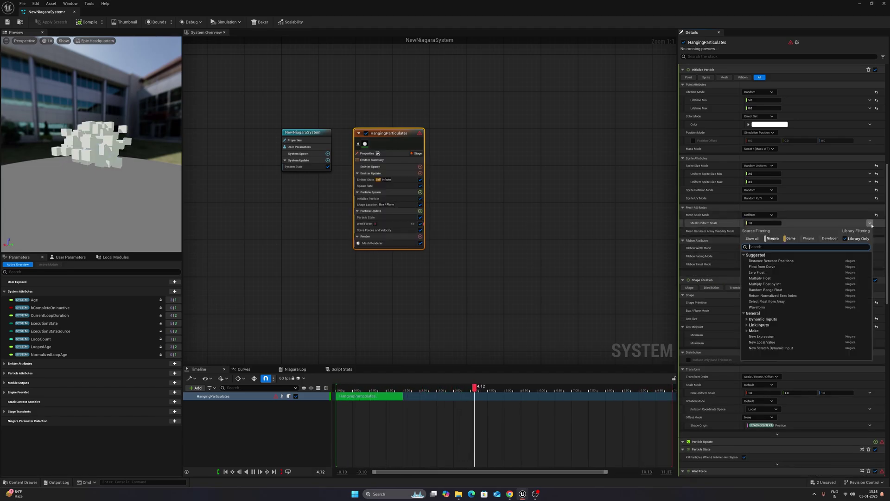
left_click(762, 267)
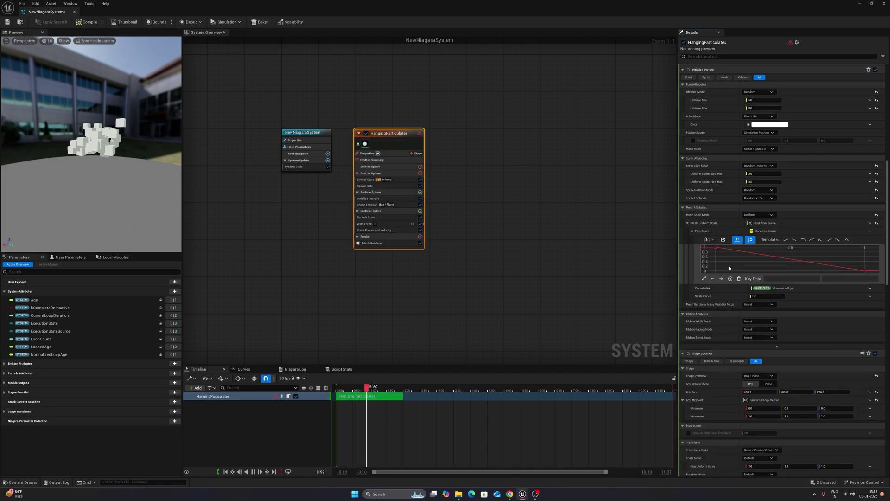
left_click(715, 248)
left_click(851, 279)
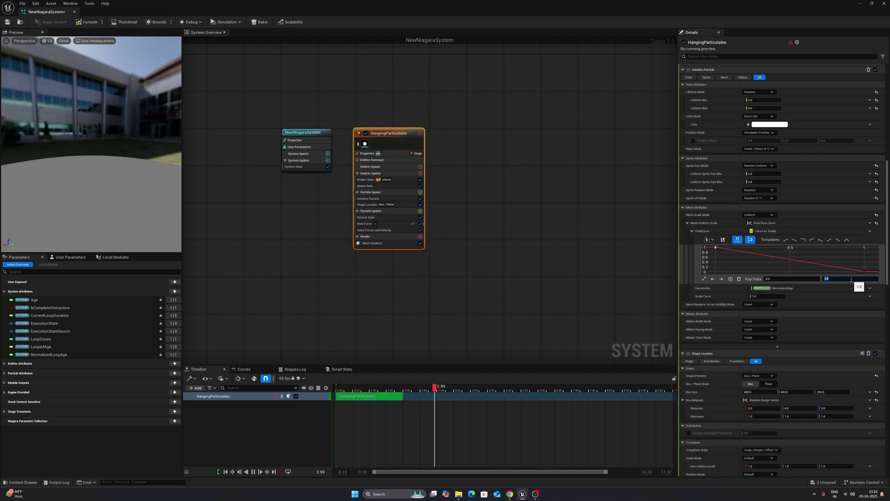
key("BackSpace")
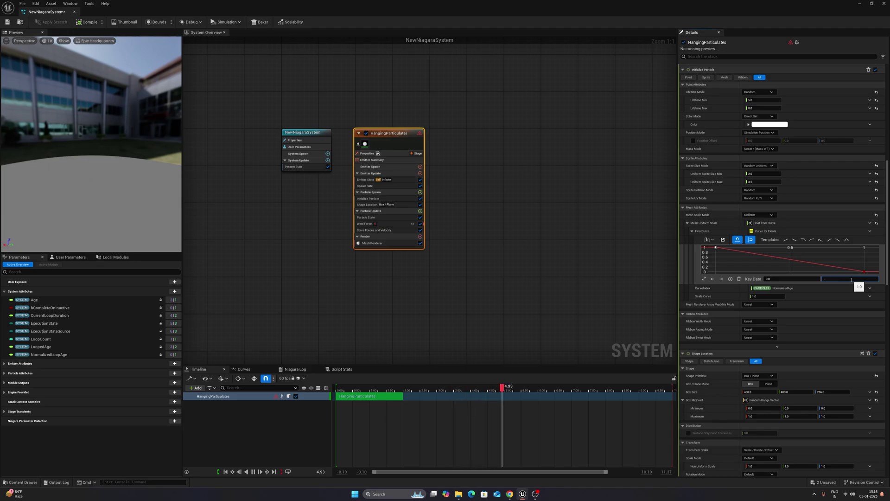
type("0.1")
key("Return")
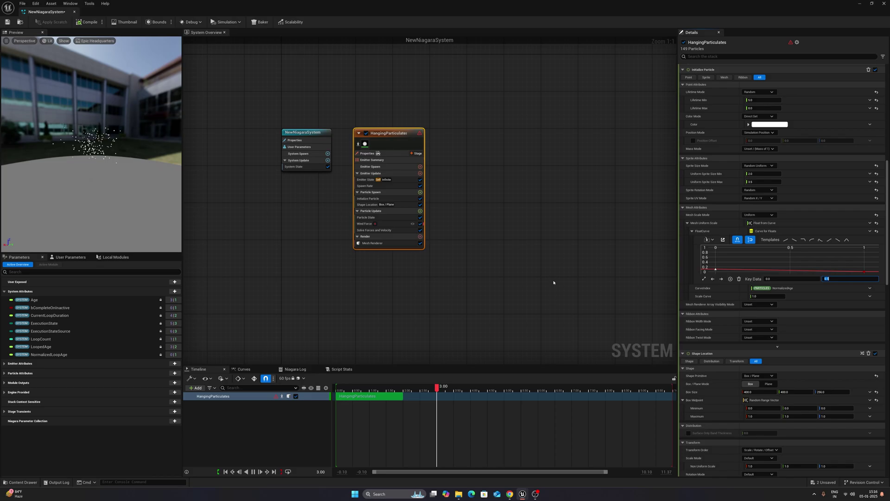
Set the emitter's Spawn Rate to 600 and the Sprite Size Mode in Initialize Particle to Uniform.
scroll(755, 289, "up", 10)
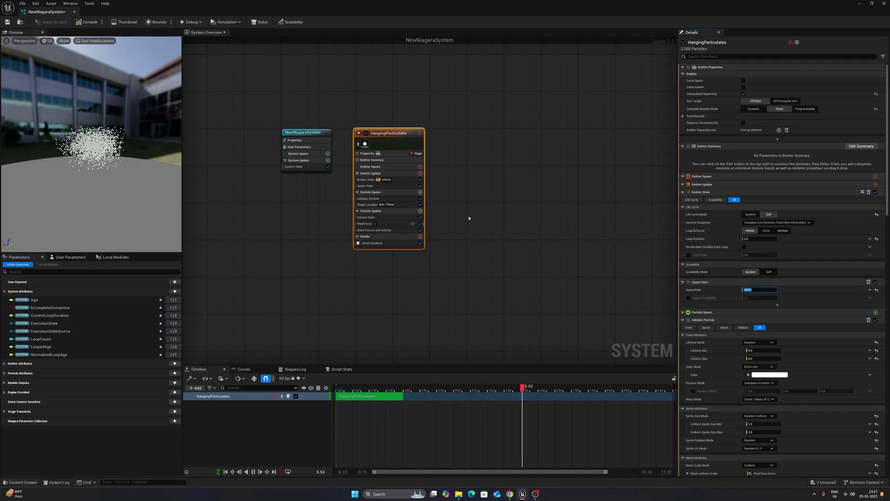
scroll(696, 373, "down", 2)
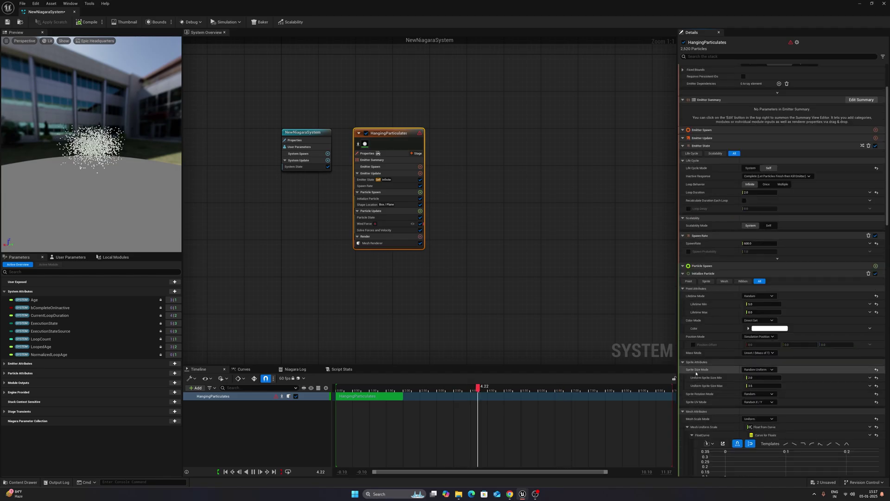
left_click(772, 370)
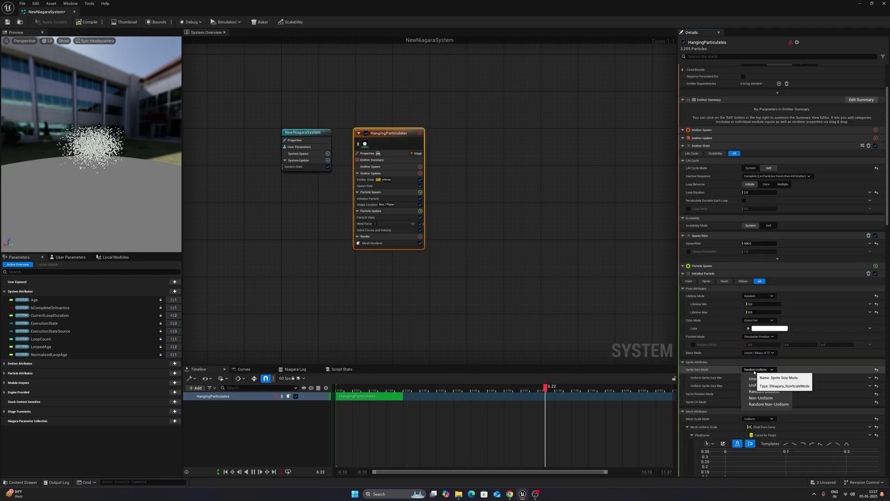
left_click(773, 385)
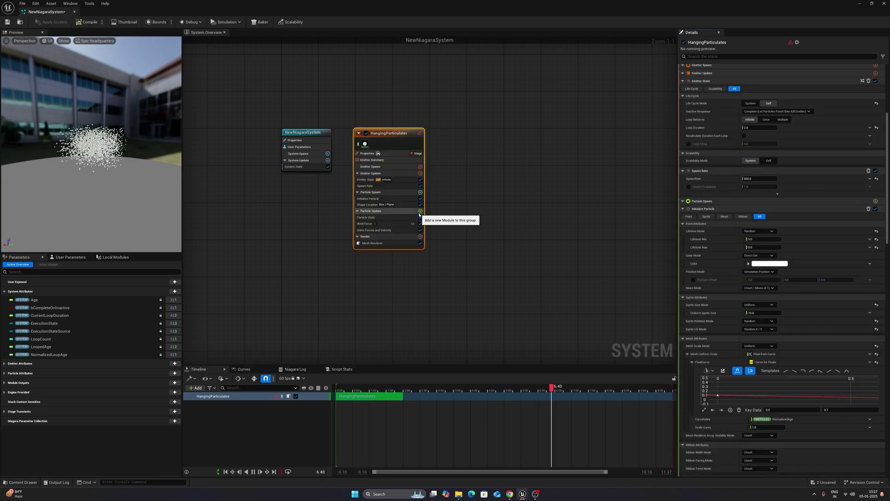
Add a Drag module to the Particle Update group of the HangingParticulates emitter.
left_click(420, 211)
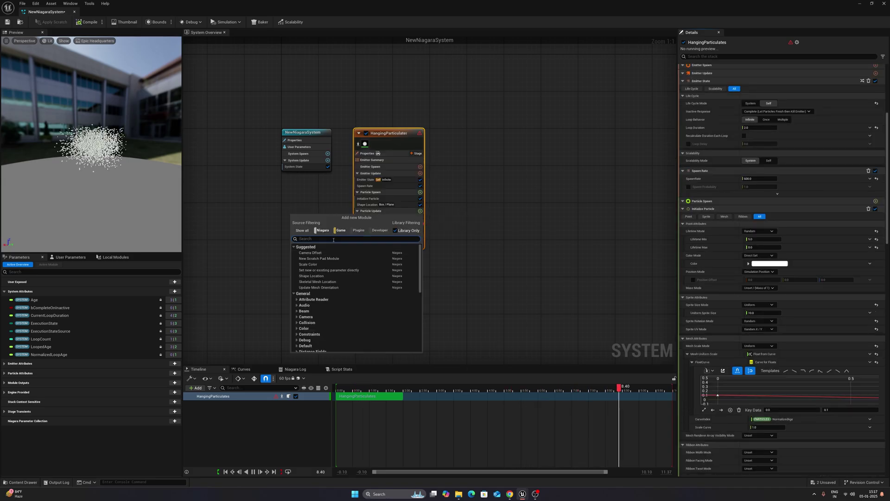
type("drag")
left_click(417, 263)
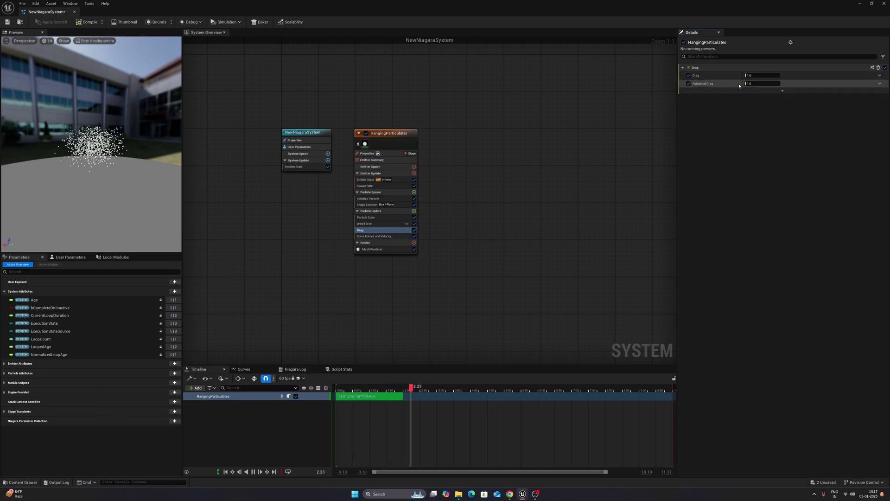
Set the Drag module's Drag value to 100 and disable its Rotational Drag.
left_click(752, 76)
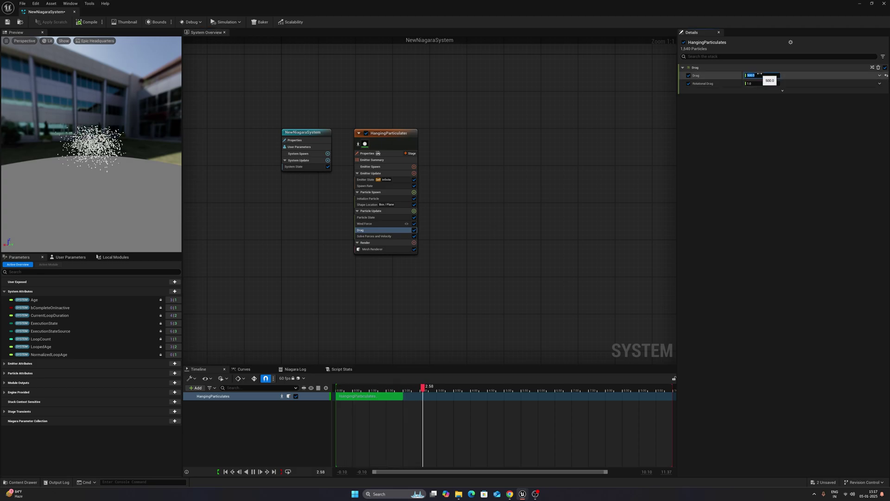
left_click(590, 147)
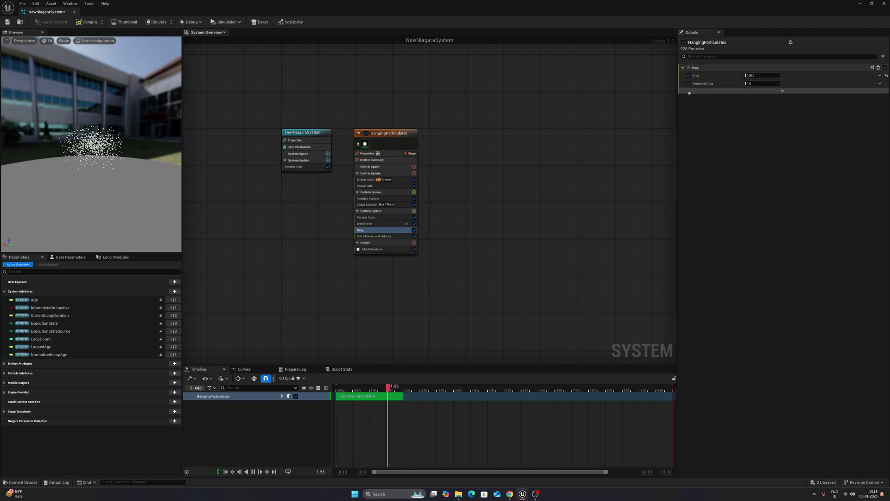
left_click(688, 84)
left_click(604, 198)
Add a Point Attraction Force module to the emitter's Particle Update group.
left_click(414, 211)
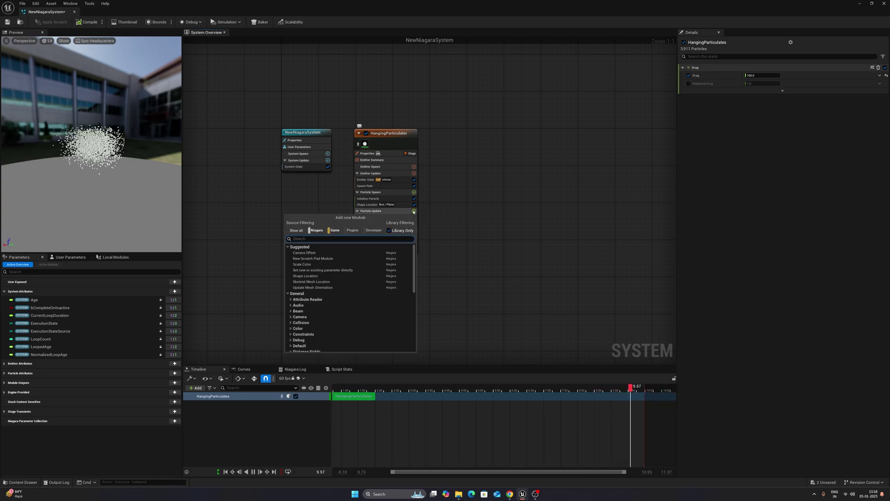
type("point at")
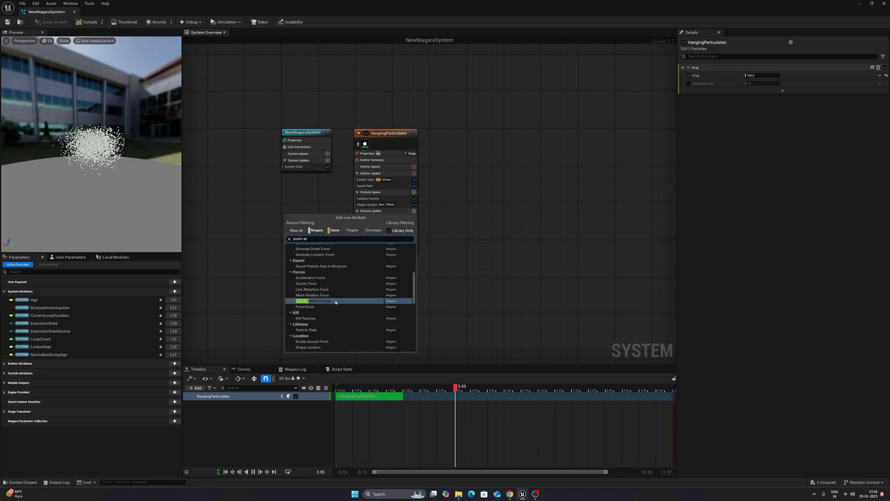
key("Return")
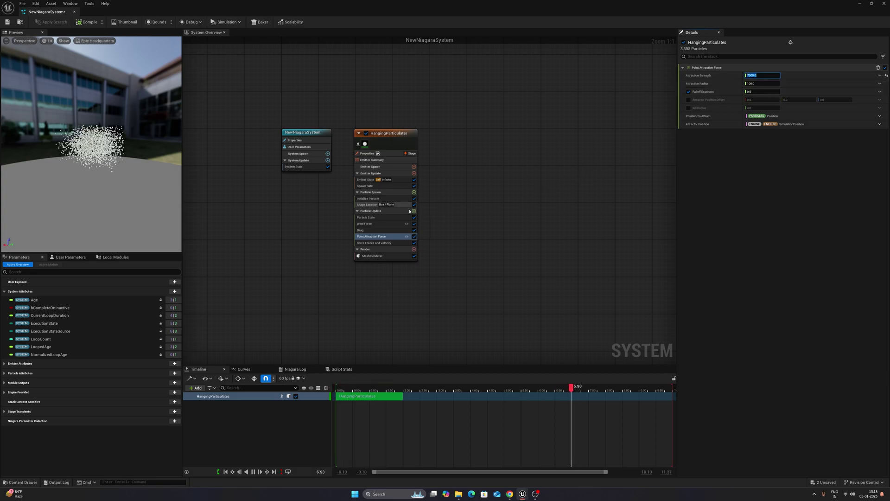
Add a Gravity Force module to the emitter's Particle Update group.
left_click(414, 211)
type("grav")
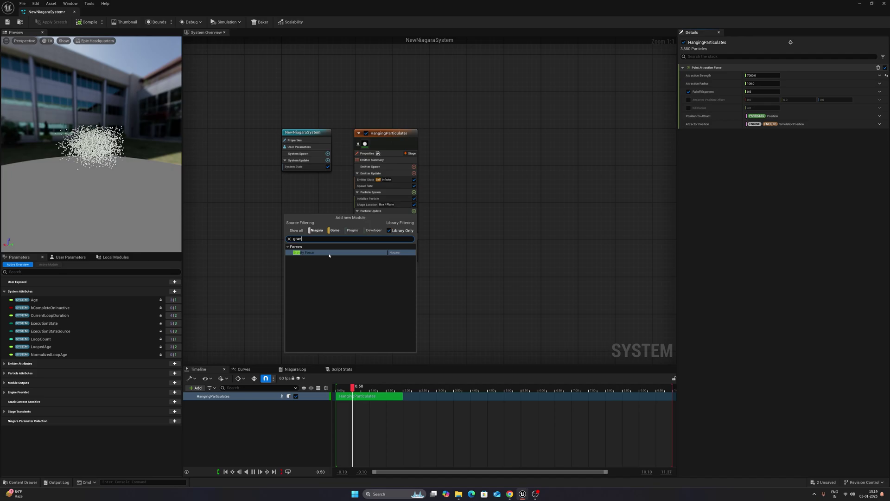
left_click(330, 252)
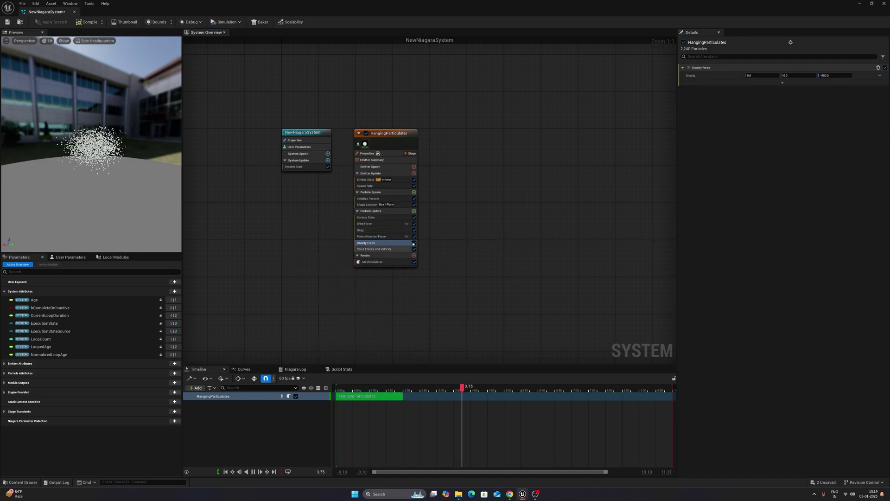
Add a Vortex Force module to the Particle Update group and set its Vortex Force Amount to 500.
left_click(413, 211)
type("v")
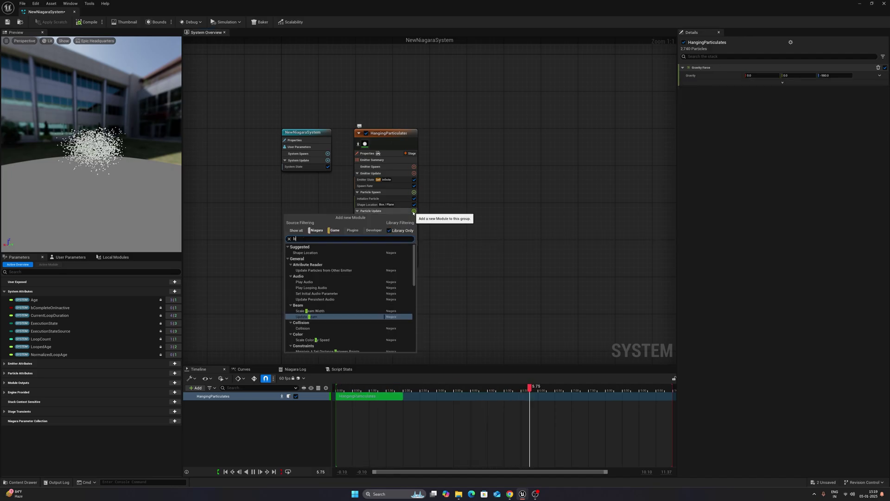
type("or")
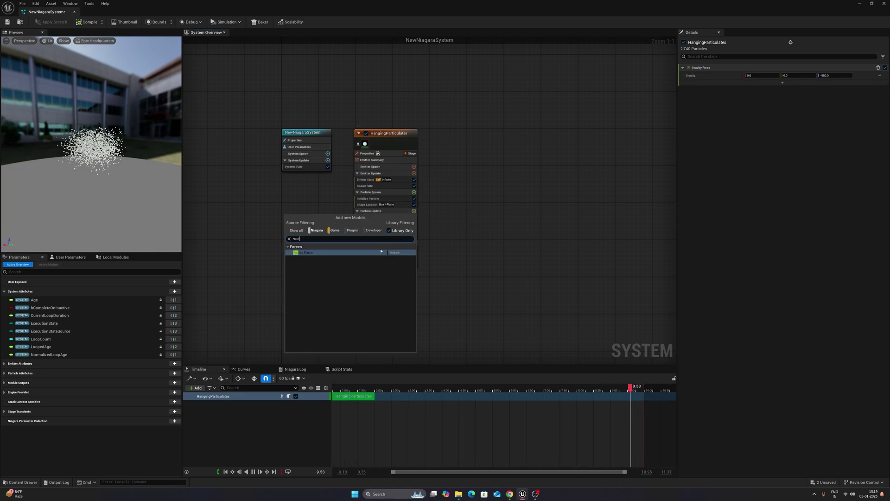
left_click(374, 254)
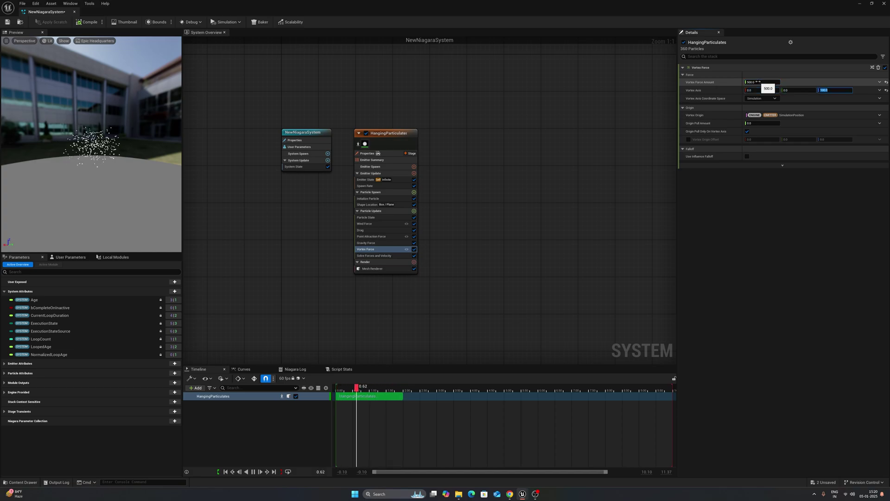
left_click(507, 252)
In the Wind Force module, set Turbulence Mode to None, Wind Speed X to 25 and Wind Speed Scale to 25.
left_click(376, 224)
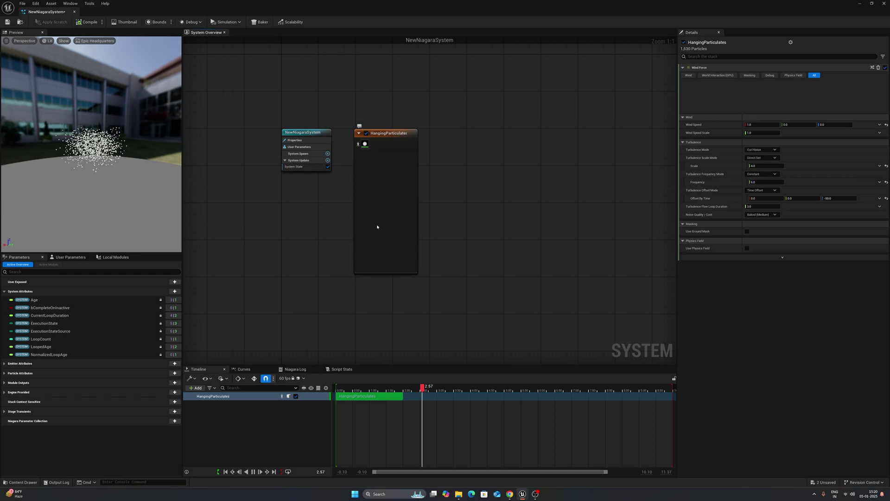
left_click(764, 125)
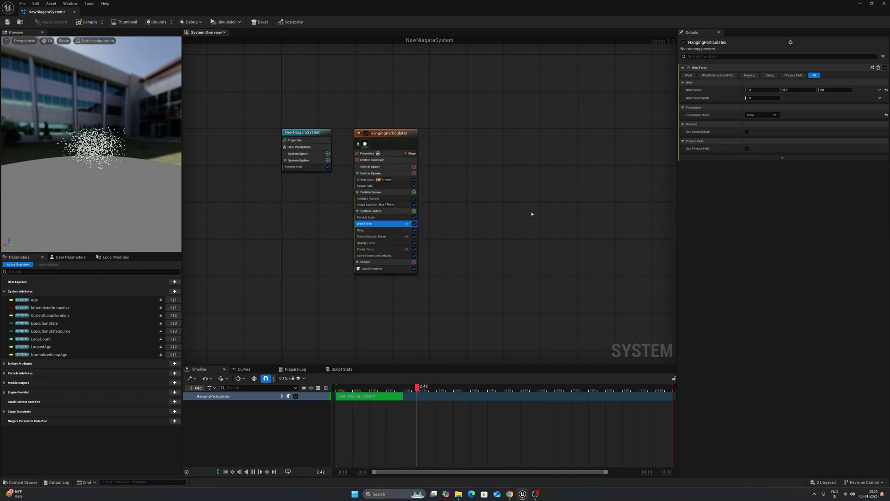
left_click(753, 98)
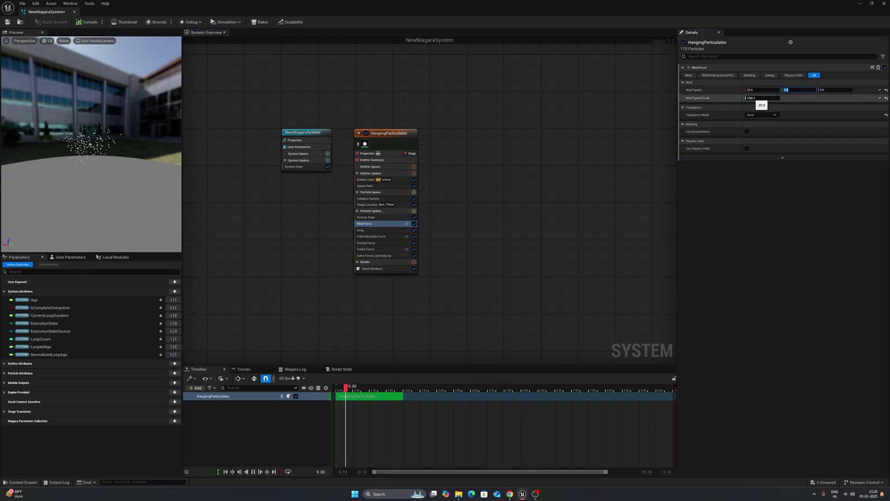
left_click(480, 192)
right_click_drag(431, 190, 511, 189)
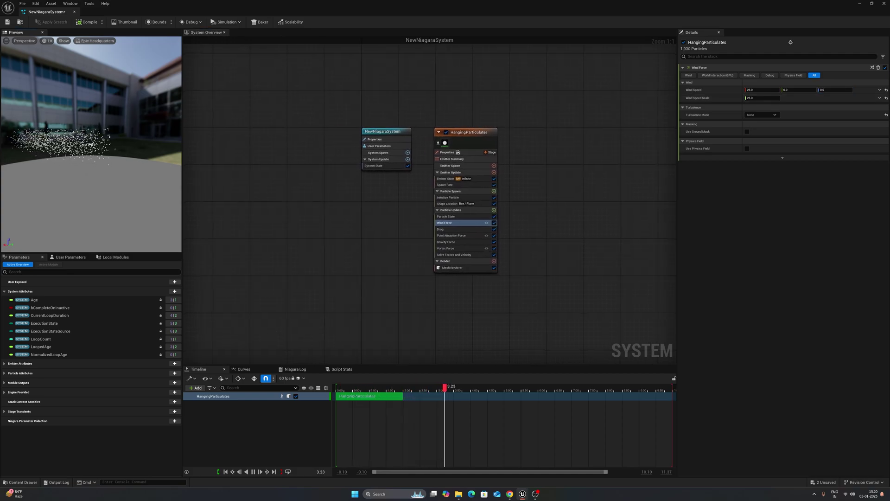
left_click_drag(120, 161, 253, 160)
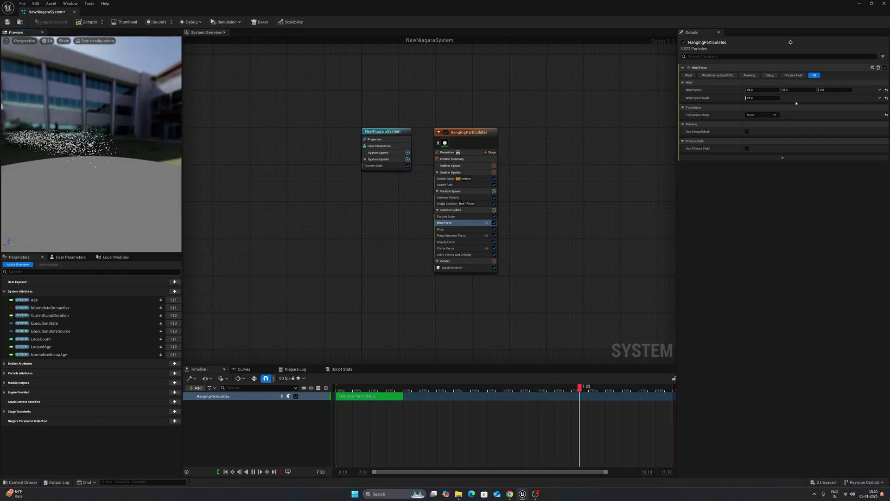
Set the Z component of the Wind Force module's Wind Speed to 10 and check the particles in the preview.
left_click(824, 90)
type("10")
key("Return")
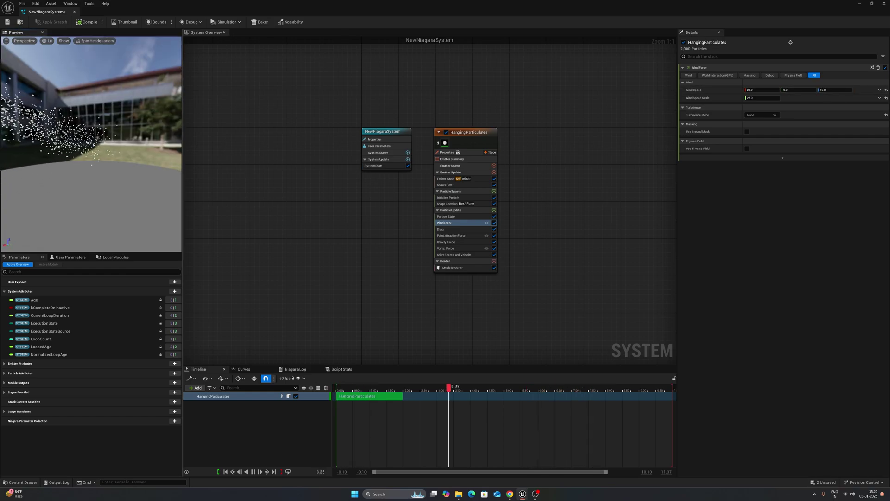
mouse_move(99, 155)
left_mouse_down()
mouse_move(114, 155)
mouse_move(86, 155)
left_mouse_up()
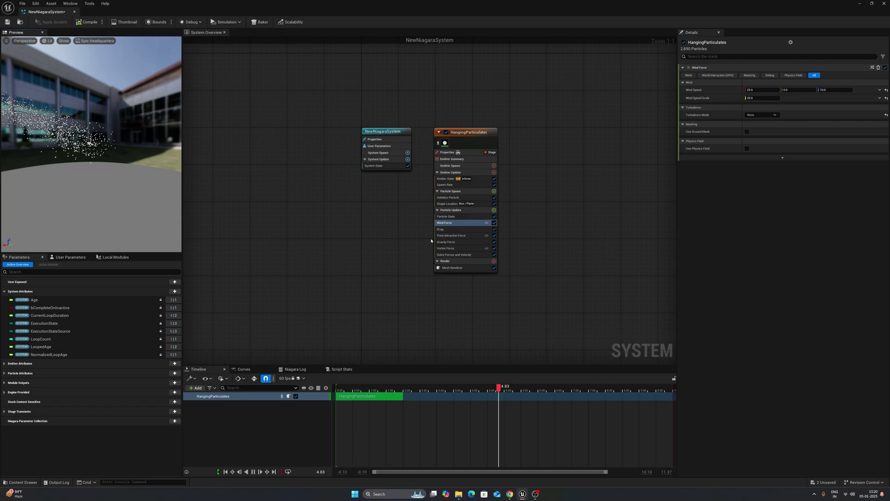
Set the Point Attraction Force's Attraction Strength to 500 and its Attraction Radius to 4500.
left_click(465, 237)
left_click(762, 75)
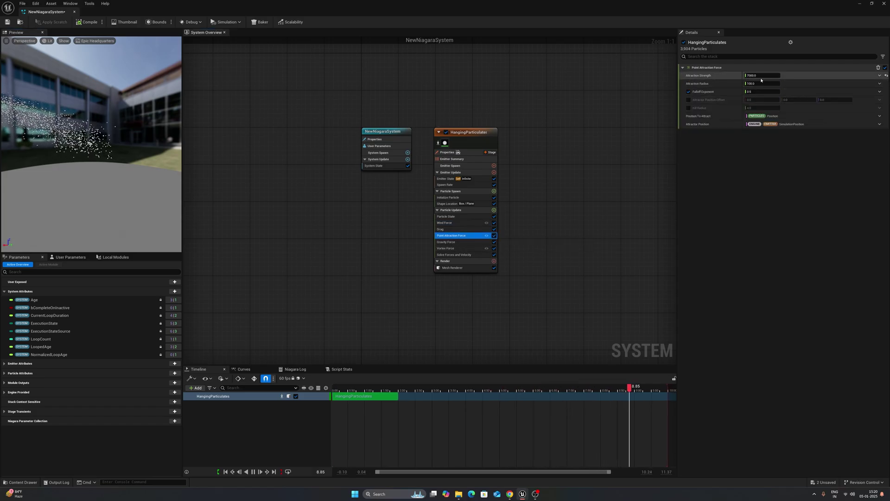
type("500")
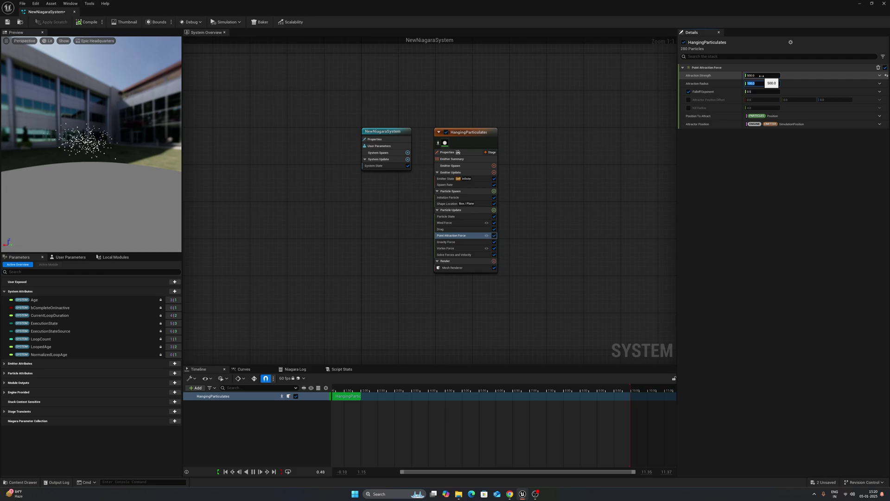
type("45")
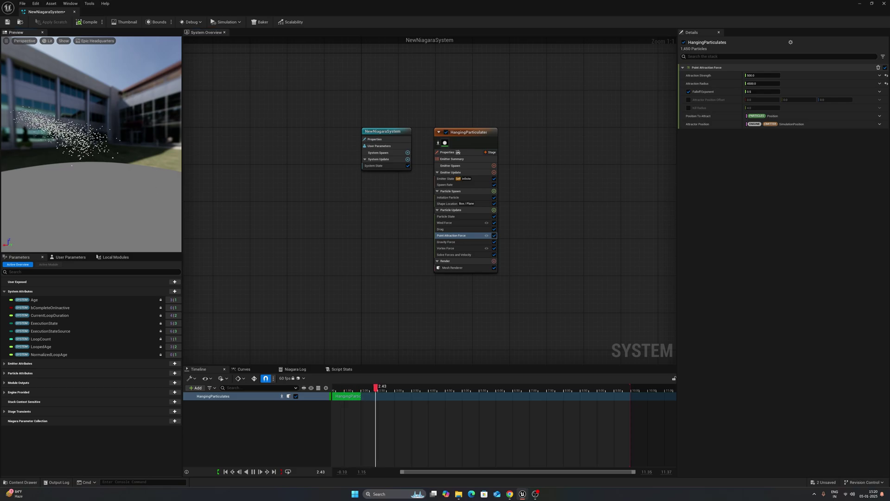
mouse_move(134, 178)
left_mouse_down()
mouse_move(92, 178)
mouse_move(122, 175)
left_mouse_up()
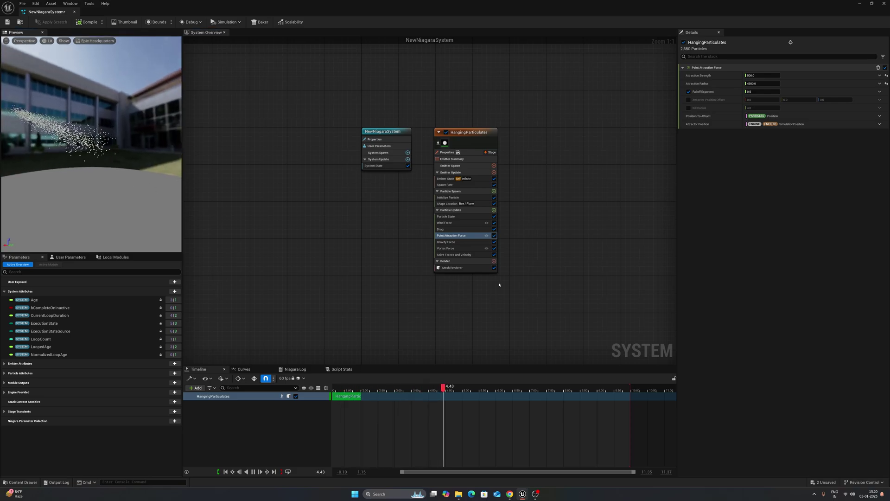
Add a Curl Noise Force module to the emitter's Particle Update group.
left_click(493, 210)
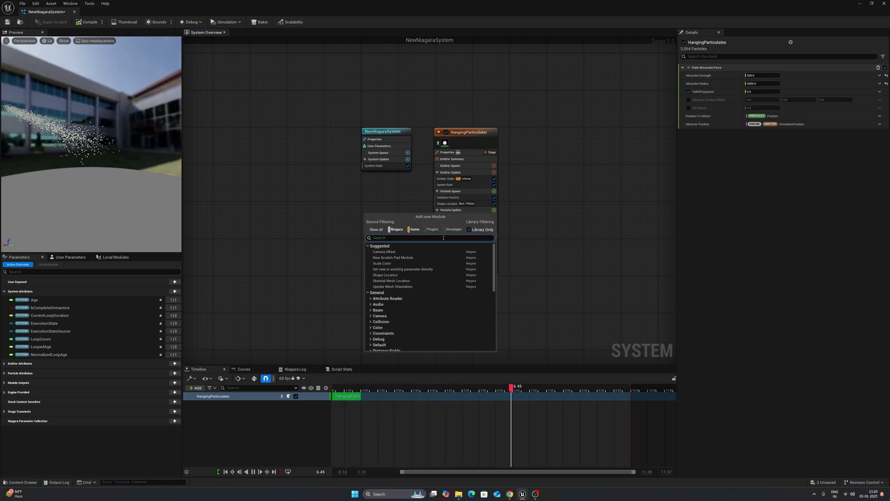
type("curl")
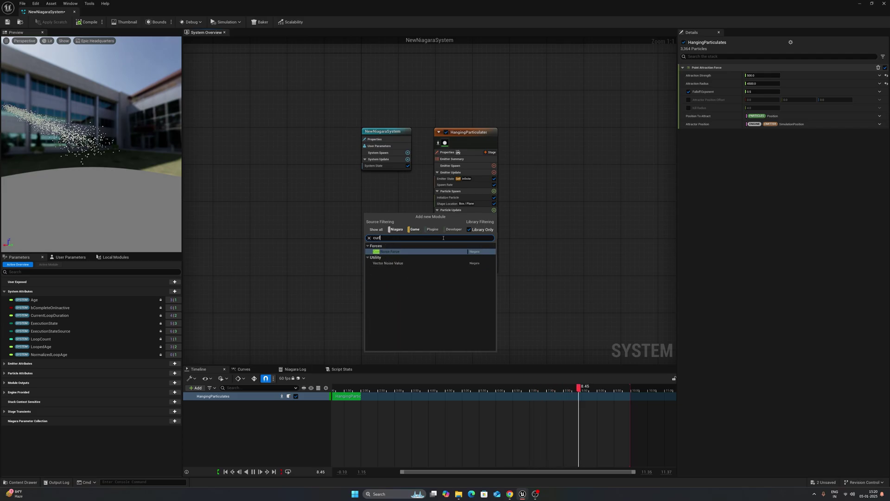
key("Return")
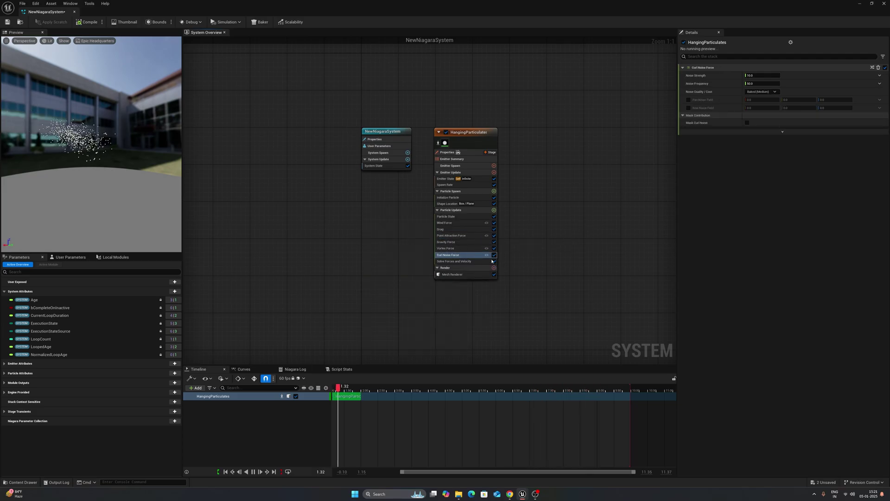
Set the Curl Noise Force's Noise Strength to 7000 and Noise Frequency to 1, and enable Pan Noise Field with Z at 0.15.
left_click(758, 75)
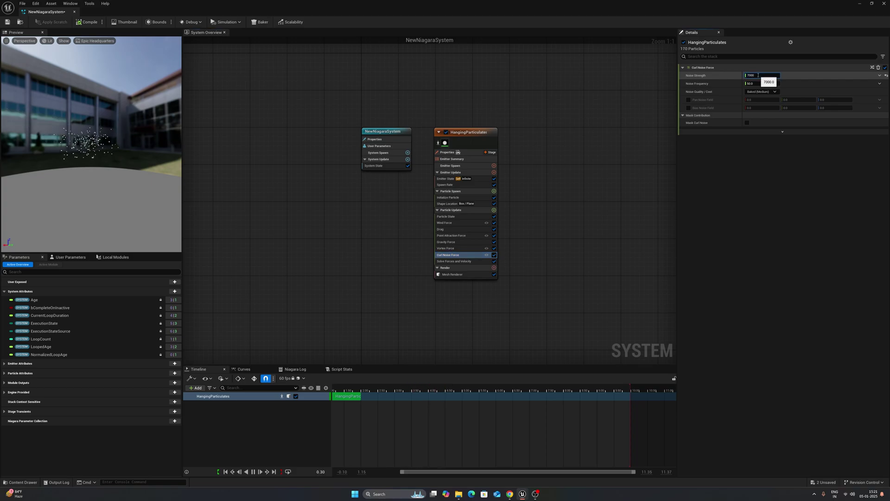
left_click(757, 83)
type("1")
left_click(606, 139)
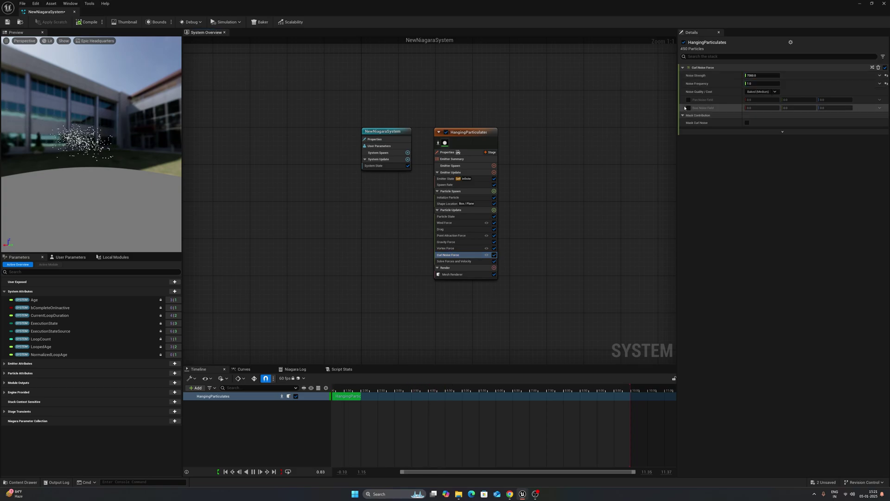
left_click(688, 100)
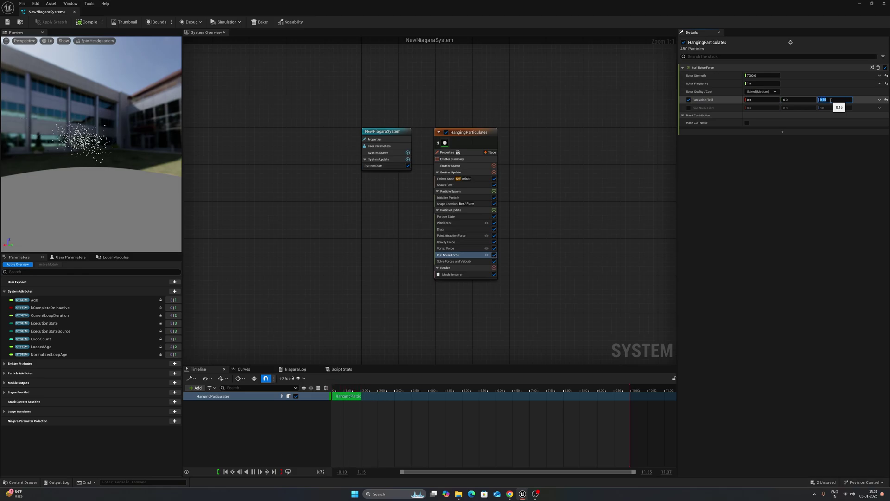
left_click(566, 231)
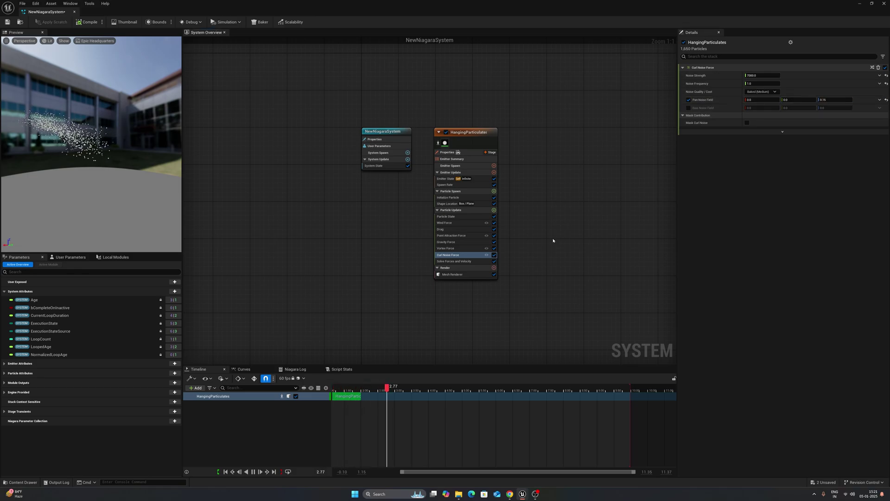
Set the Drag module's Drag value to 10 and check the particles in the preview.
left_click(444, 229)
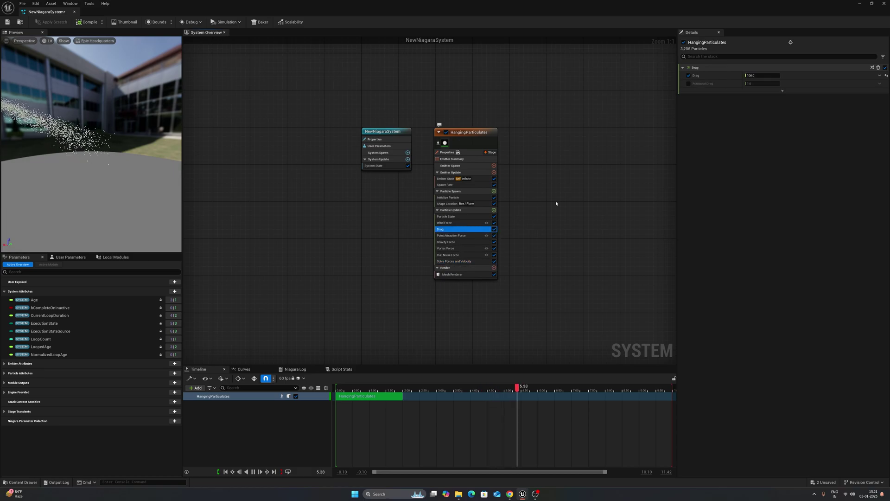
left_click(766, 77)
type("10")
key("Return")
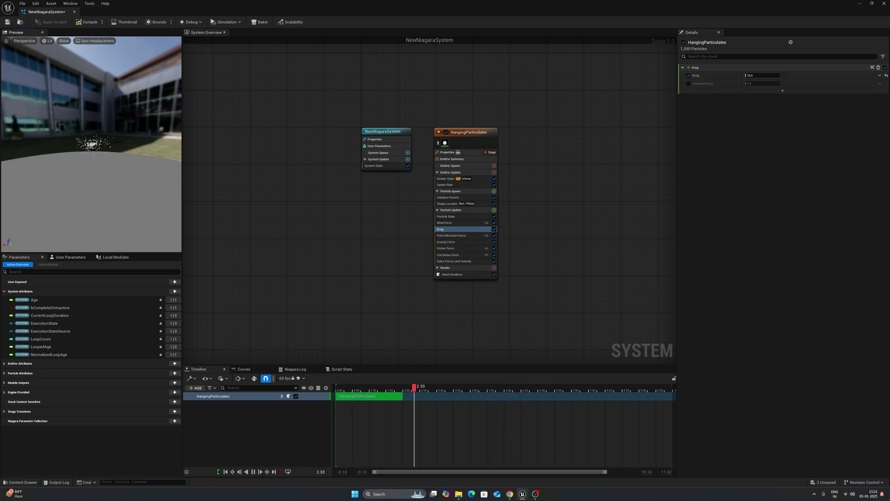
left_click_drag(112, 190, 138, 174)
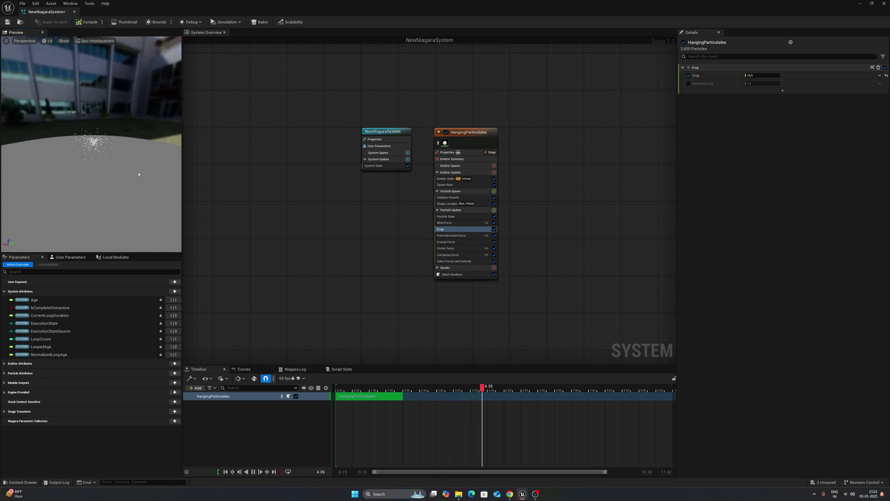
Add a second Curl Noise Force module to the emitter's Particle Update group.
left_click(456, 255)
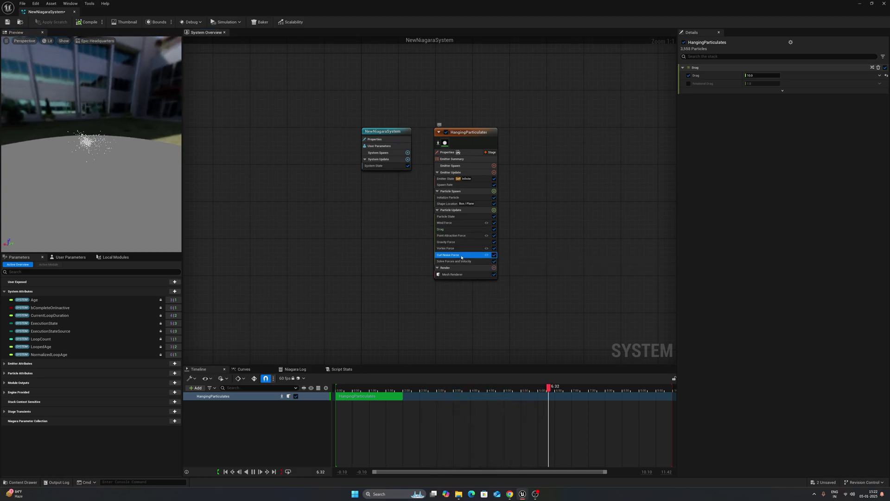
left_click(494, 210)
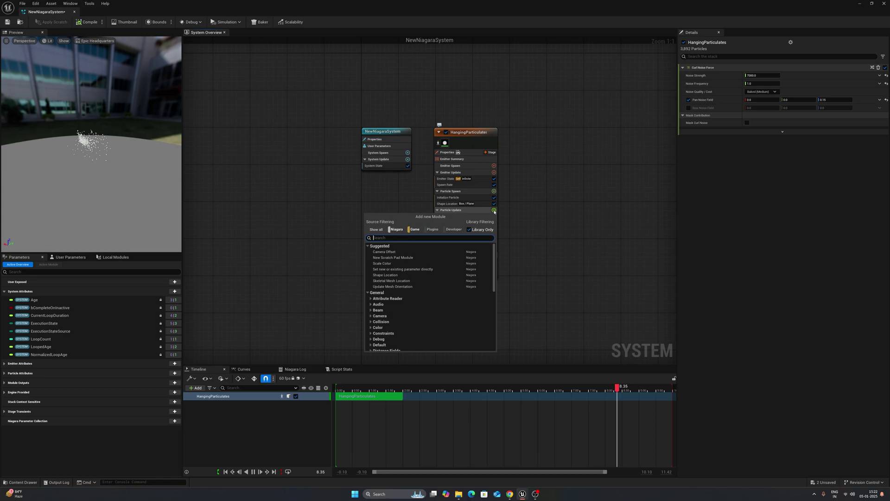
type("curl")
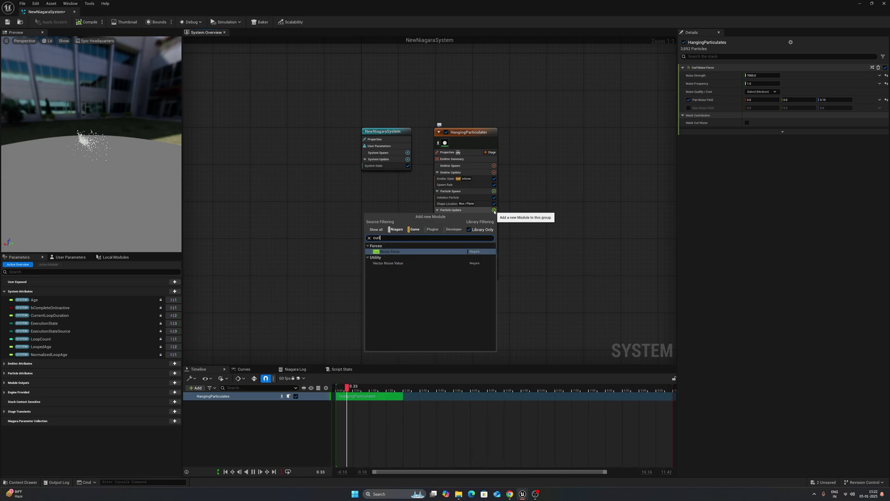
key("Return")
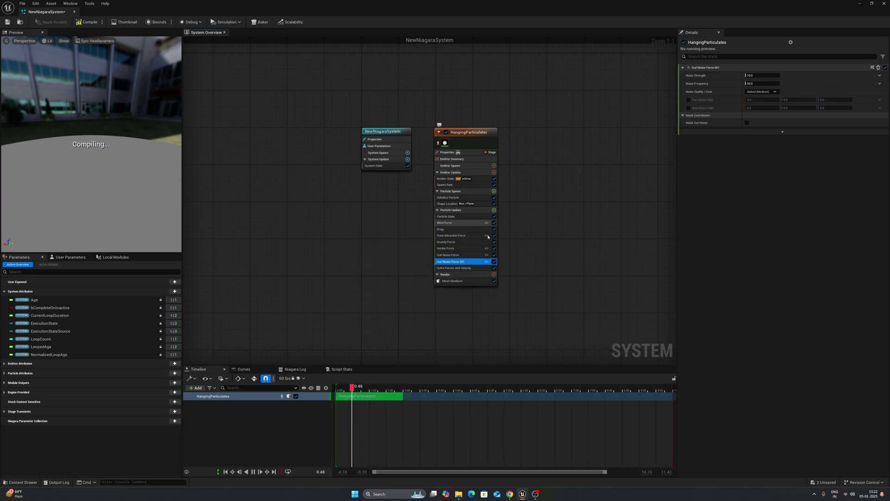
Give the second Curl Noise Force a Noise Strength of -4500, Noise Frequency of 1 and an enabled Pan Noise Field X of -0.15.
left_click(752, 75)
left_click(755, 74)
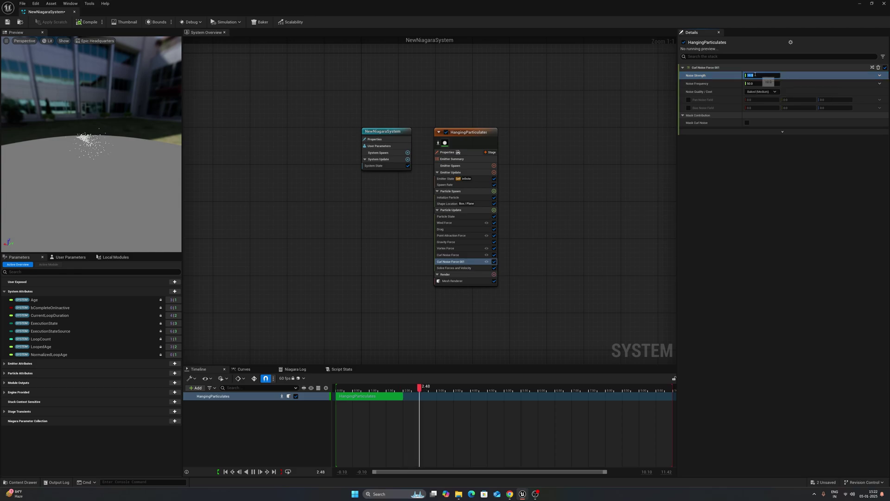
type("-450")
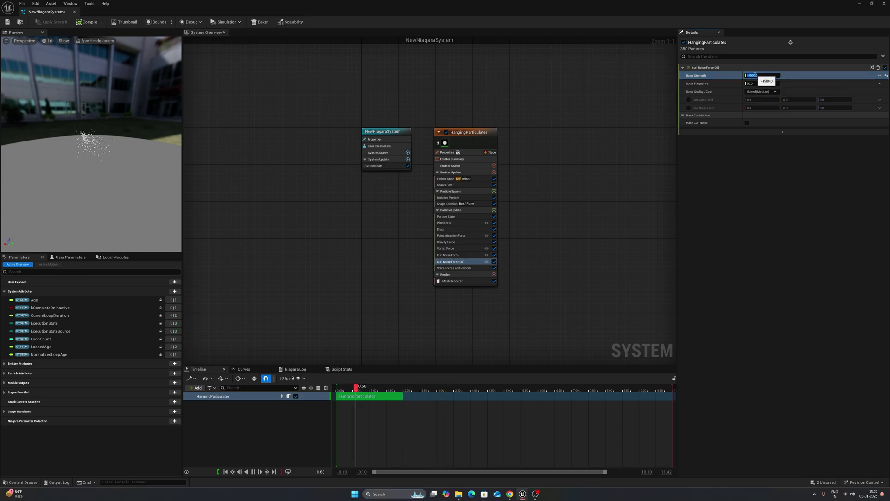
left_click(749, 84)
type("1")
key("Return")
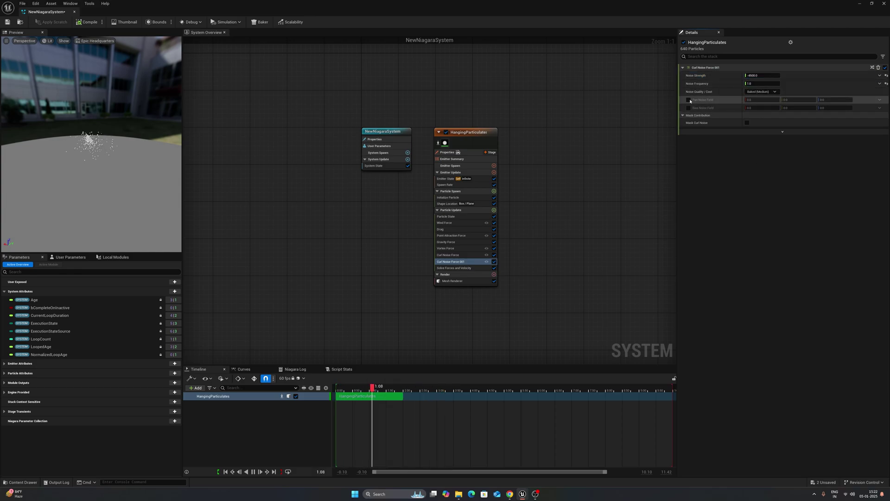
left_click(688, 100)
left_click(770, 100)
type("-")
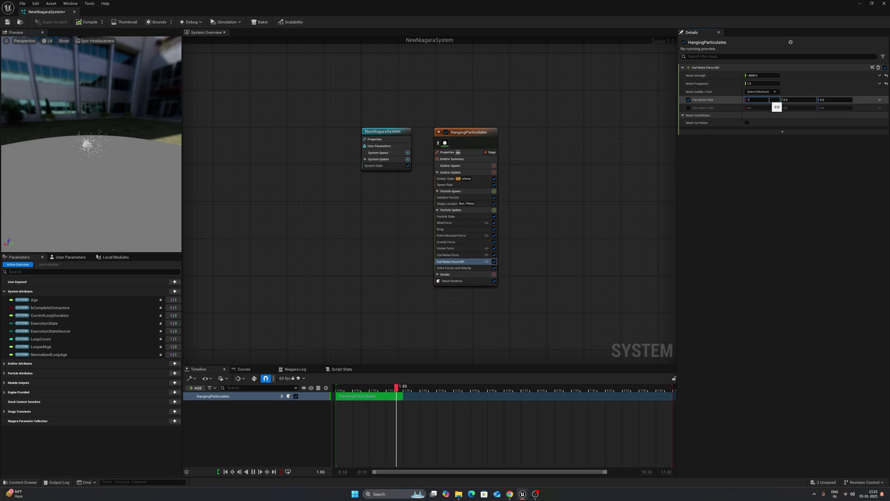
type(".15")
Set the Vortex Force Amount to 100 and its Vortex Axis Z to 500, and compile the Niagara system.
left_click(446, 229)
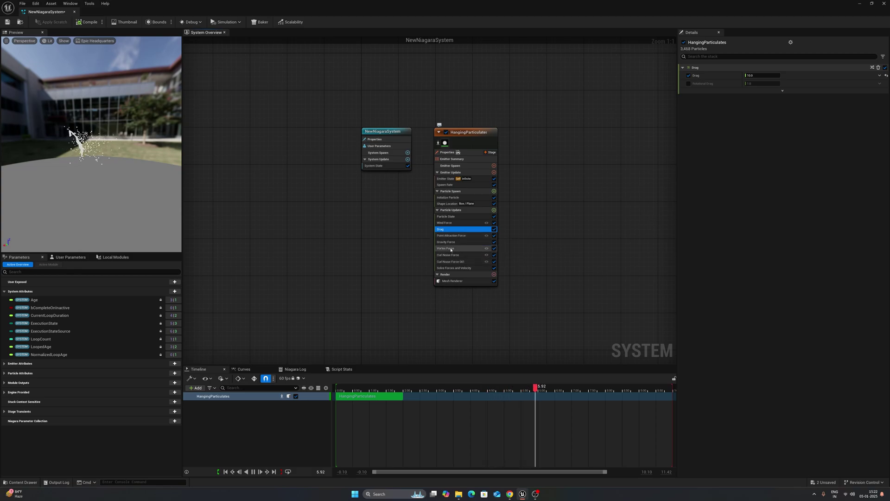
left_click(452, 249)
left_click(766, 83)
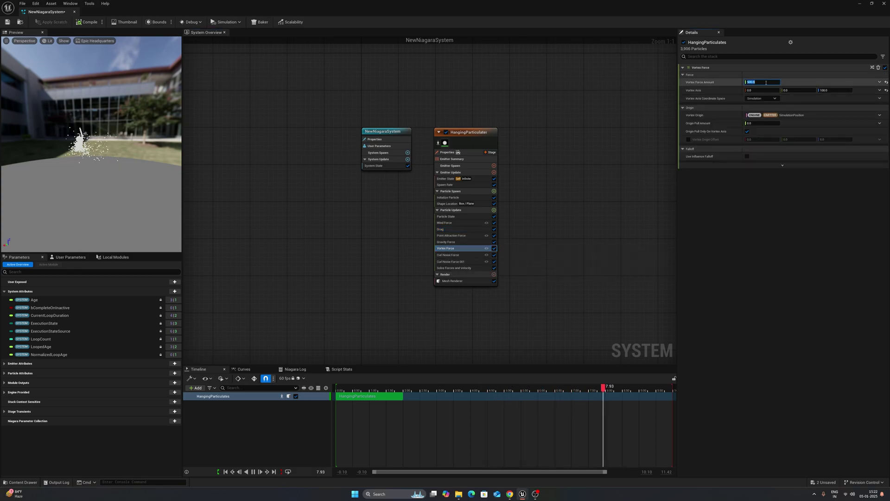
type("1")
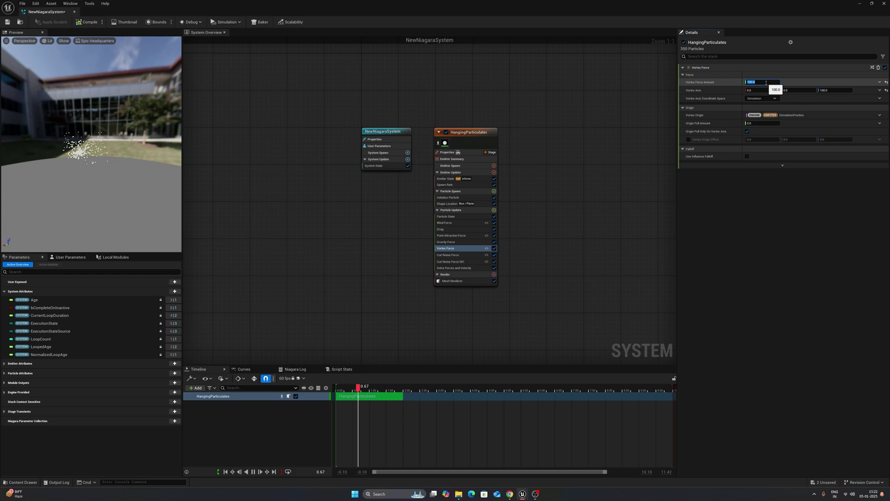
left_click(838, 91)
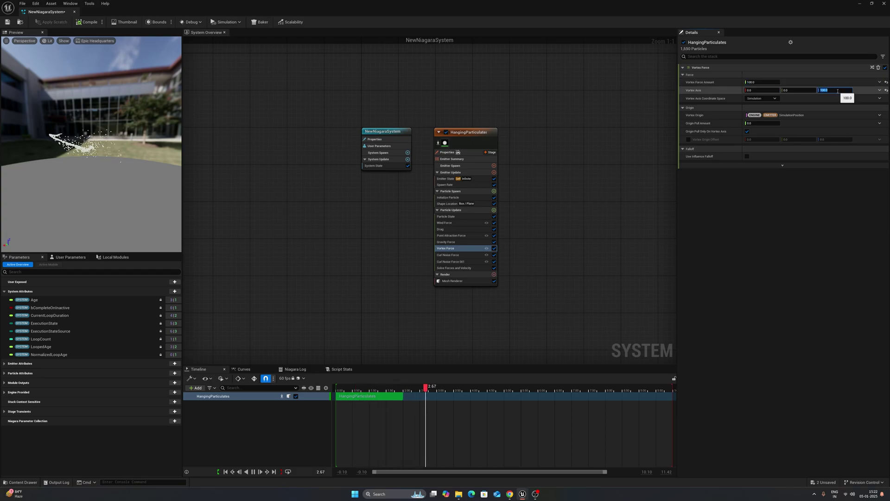
type("500")
key("Return")
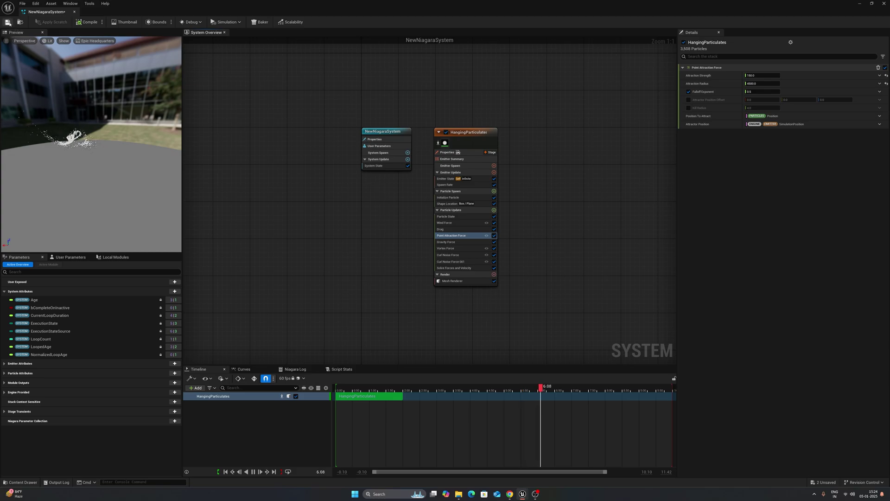
left_click(88, 24)
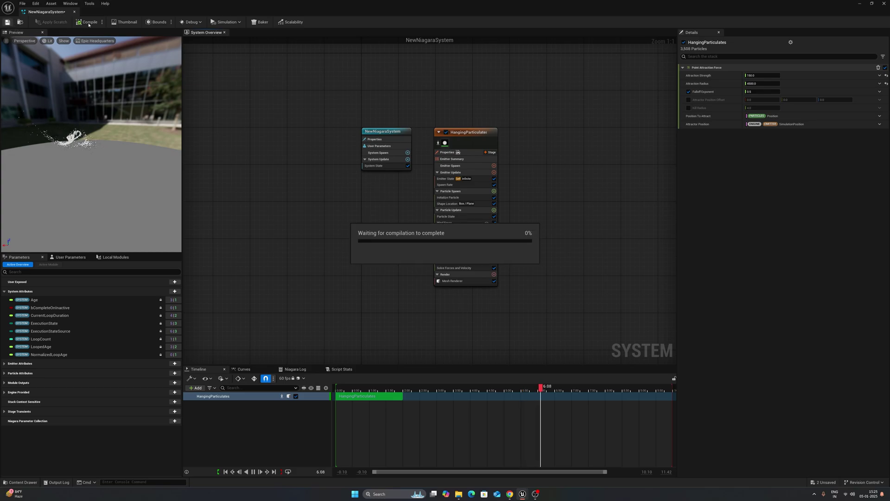
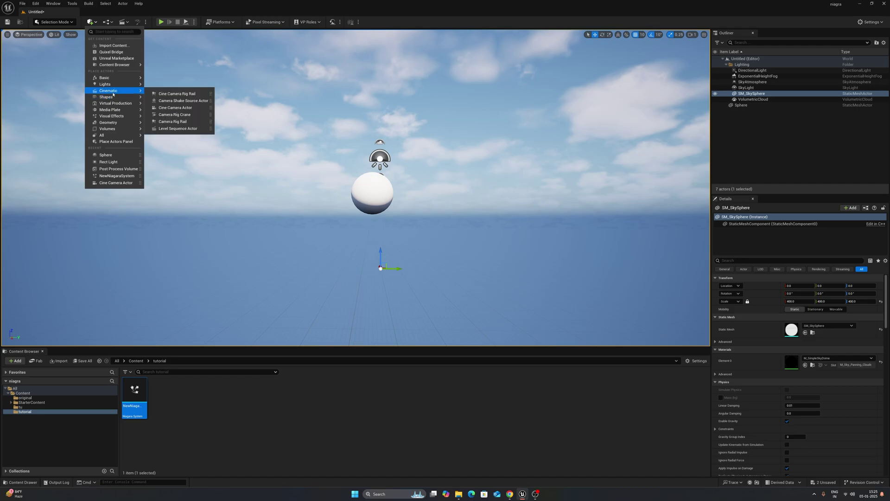
Add a Cine Camera Actor to the level, snap it to the current view and pilot it.
left_click(175, 107)
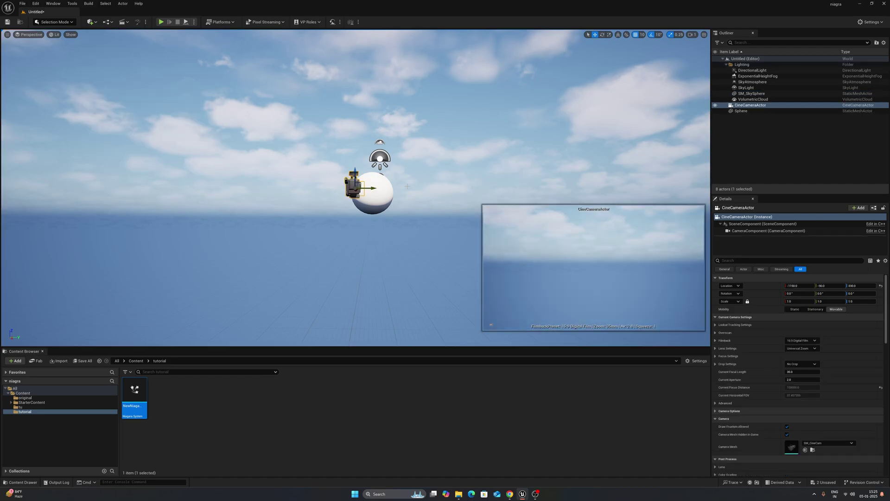
right_click(756, 105)
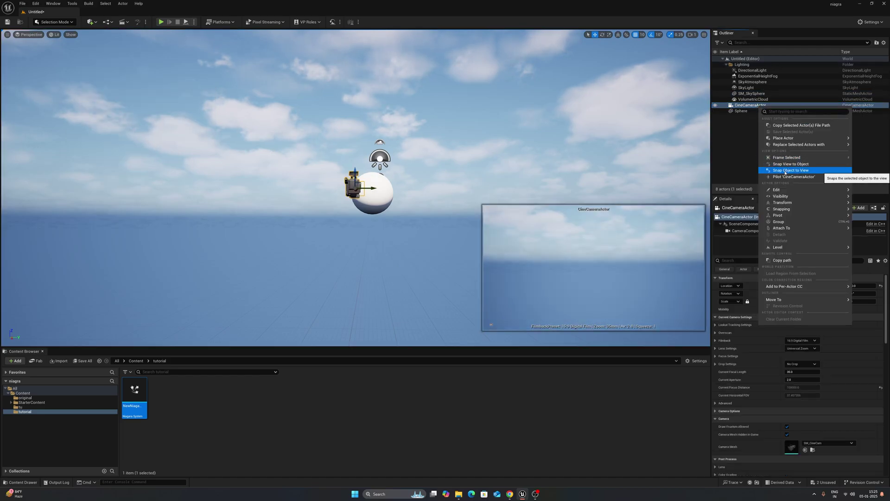
left_click(788, 171)
left_click(32, 36)
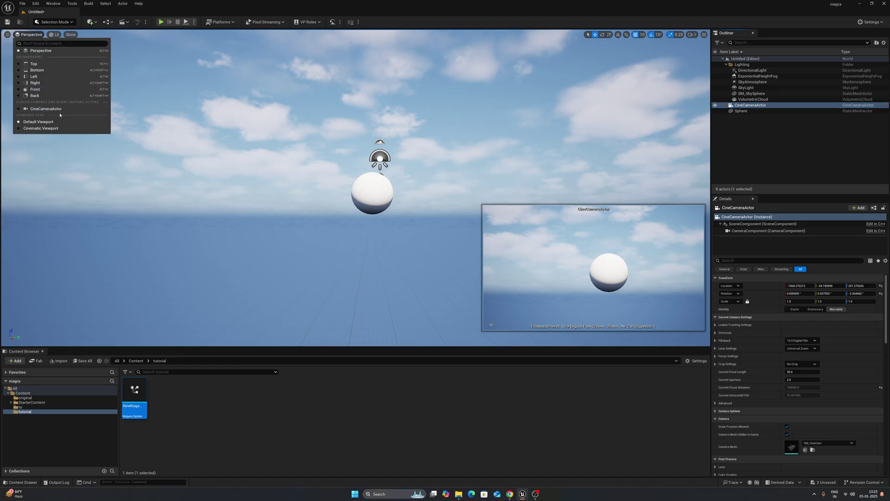
left_click(107, 112)
right_click_drag(432, 196, 430, 195)
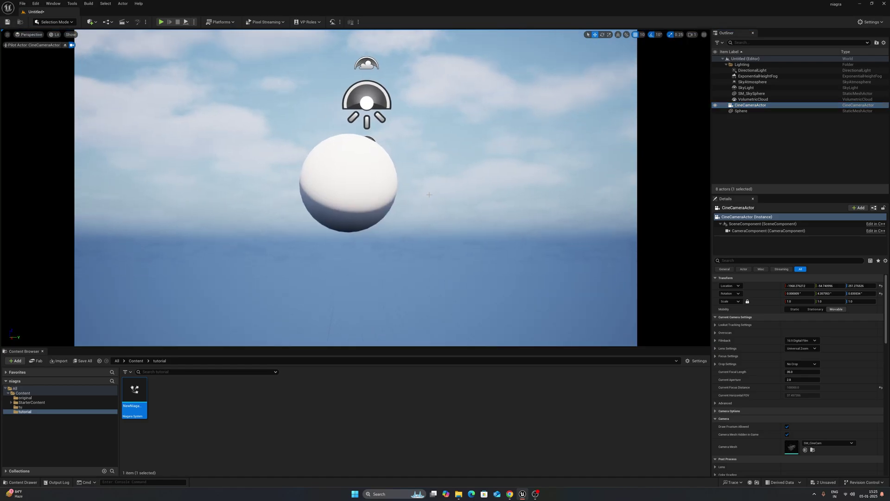
Set the camera's Filmback to 16:9 DSLR and its Lens Settings to 50mm Prime f/1.8.
left_click(801, 341)
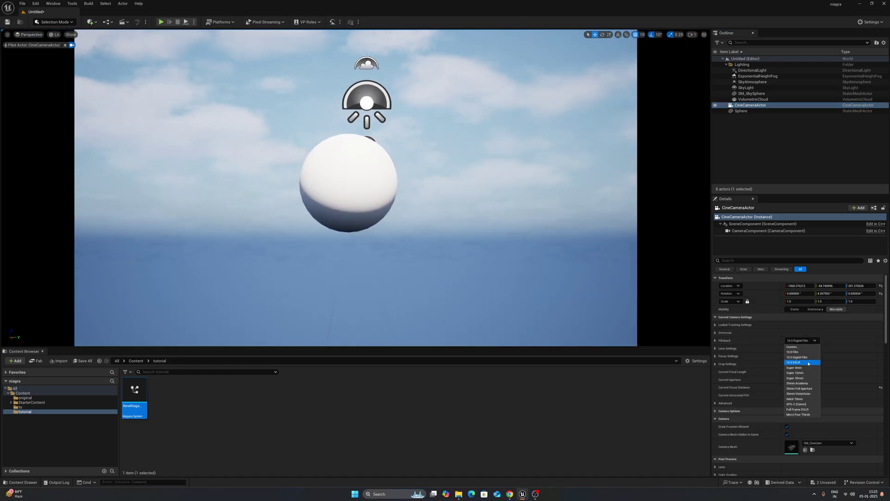
left_click(809, 364)
left_click(801, 348)
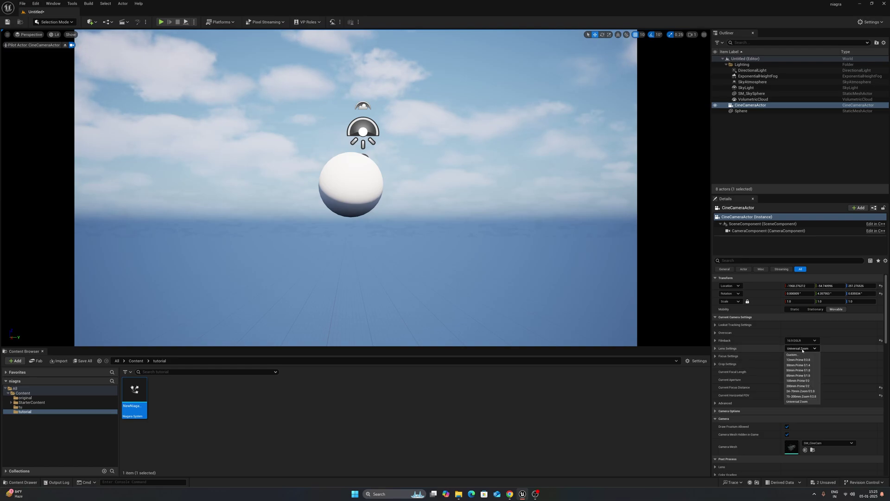
left_click(798, 372)
Pull the piloted camera far back so the sphere sits small near the centre of the frame, and stop piloting it.
right_click_drag(439, 264, 438, 263)
key("s")
mouse_move(437, 262)
middle_mouse_down()
mouse_move(429, 262)
mouse_move(440, 266)
middle_mouse_up()
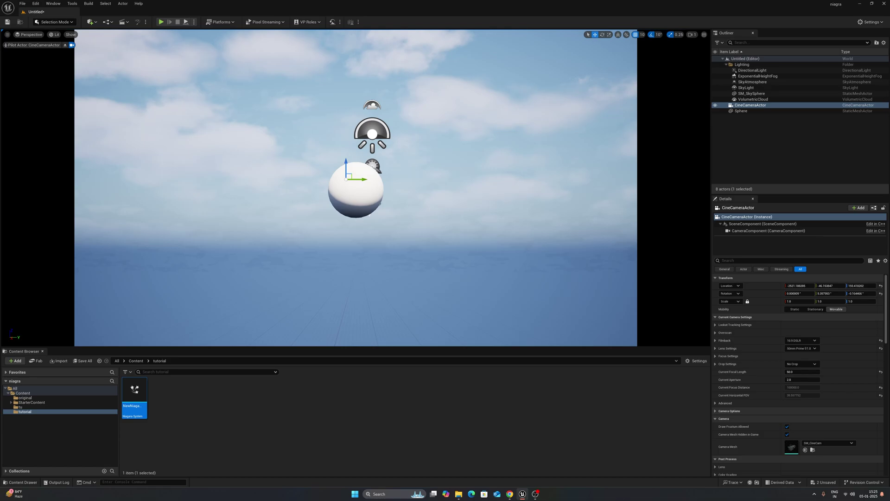
key("s")
mouse_move(441, 266)
right_mouse_down()
mouse_move(433, 255)
mouse_move(434, 263)
right_mouse_up()
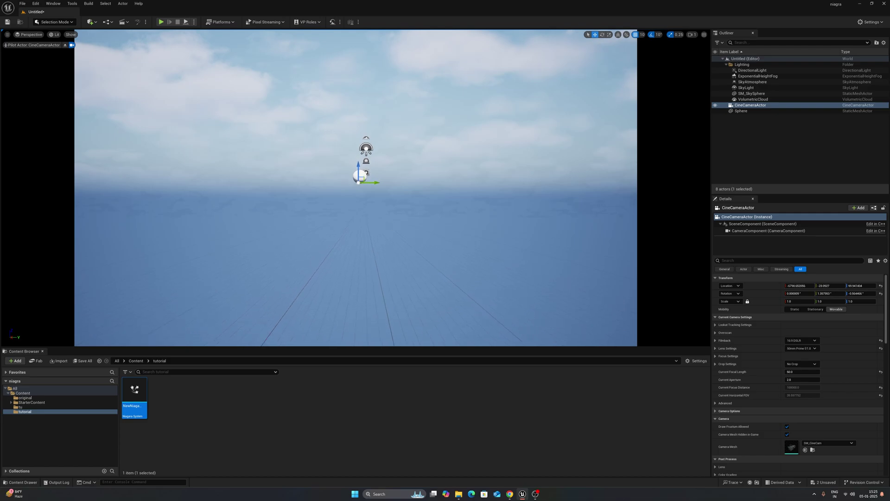
left_click(716, 168)
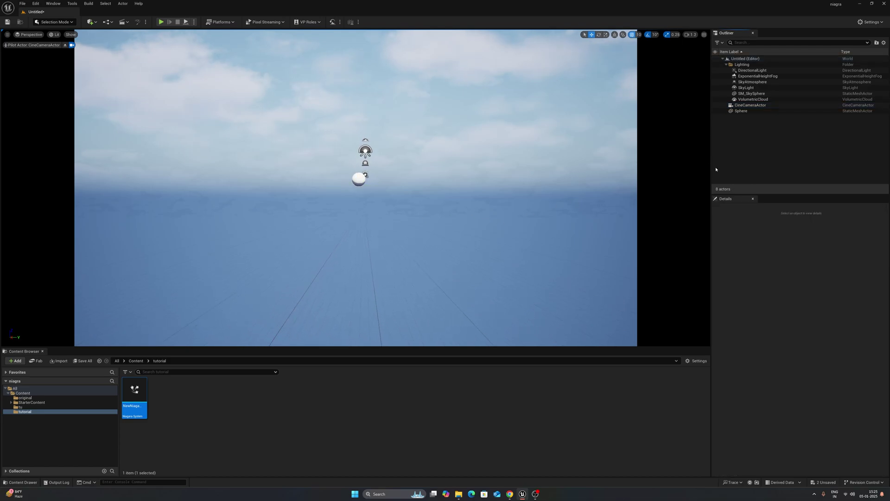
left_click(65, 45)
Turn on Game View in the level viewport to hide the editor icons.
right_click_drag(350, 189, 389, 197)
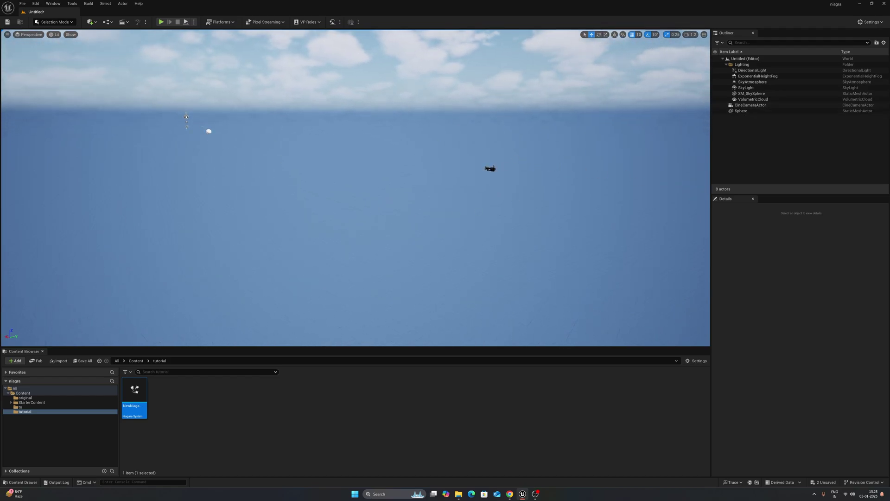
left_click(374, 212)
key("g")
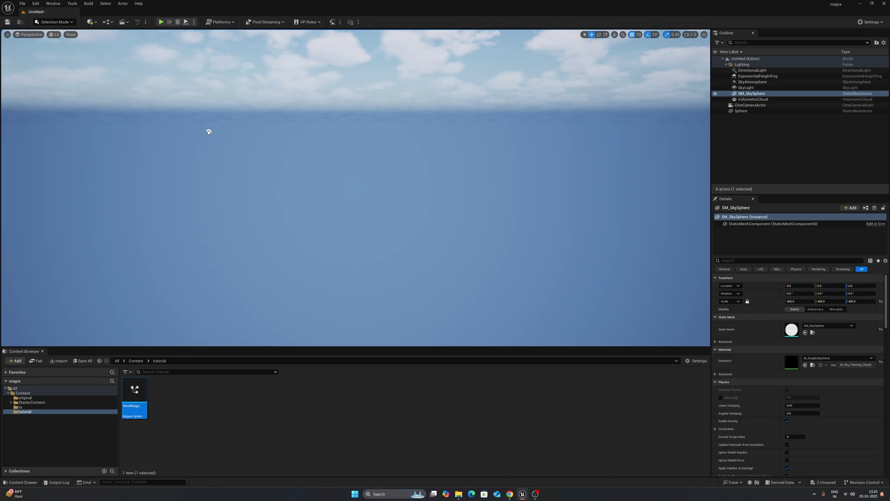
Place NewNiagaraSystem in the level near the sphere and attach it to the Sphere actor.
left_click_drag(209, 132, 209, 131)
key("w")
right_click_drag(228, 159, 264, 195)
key("s")
key("a")
left_click_drag(378, 161, 453, 175)
key("d")
right_click_drag(531, 154, 418, 153)
key("s")
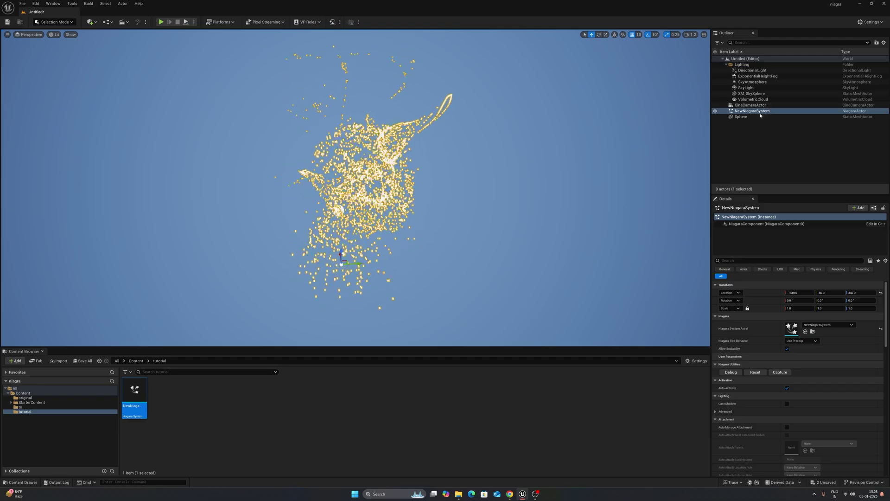
left_click_drag(757, 112, 748, 118)
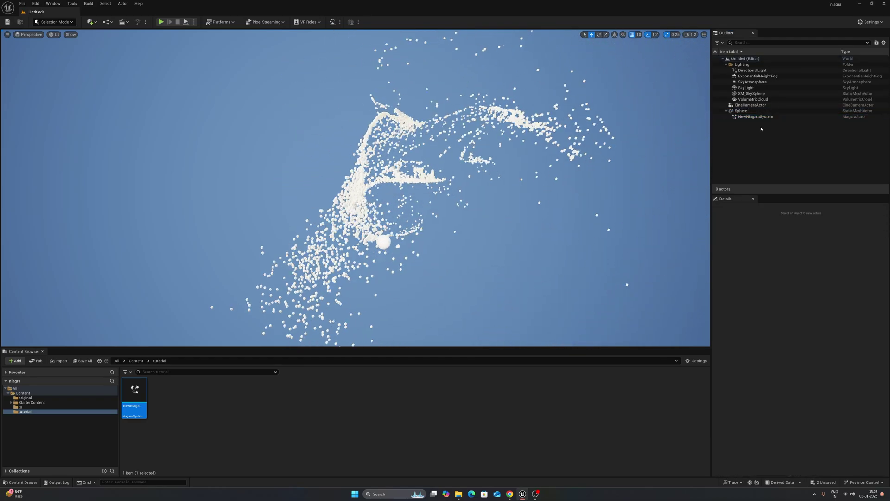
Move the Sphere around the level to test the attached particle trail, and undo the move.
left_click(741, 111)
left_click_drag(294, 196, 311, 204)
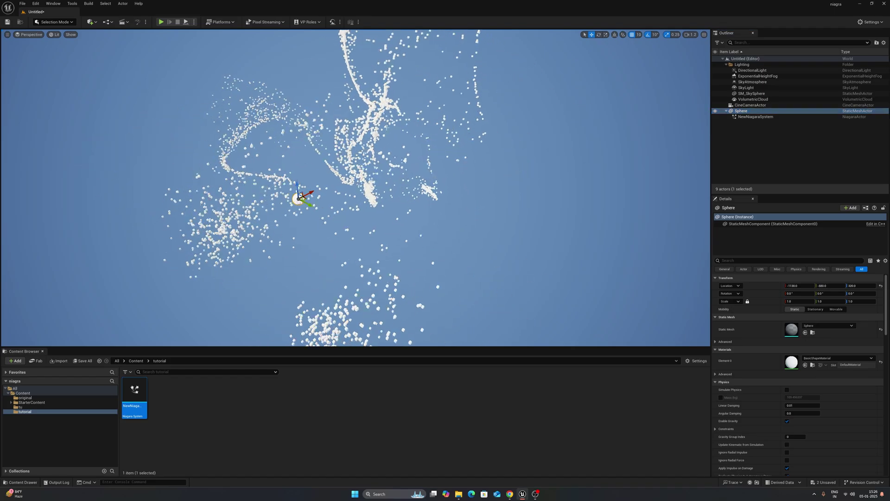
key("ctrl+z")
left_click(725, 154)
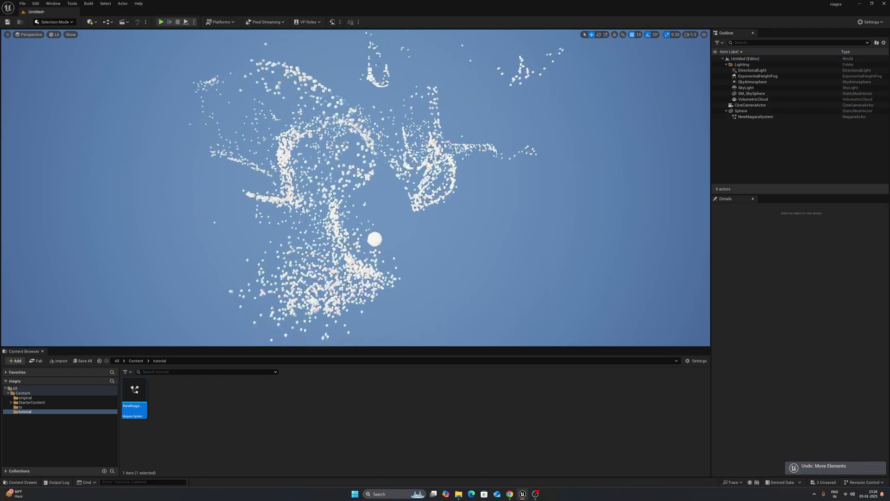
Pin the CineCameraActor preview in the level viewport.
mouse_move(436, 214)
right_mouse_down()
mouse_move(482, 183)
mouse_move(436, 215)
right_mouse_up()
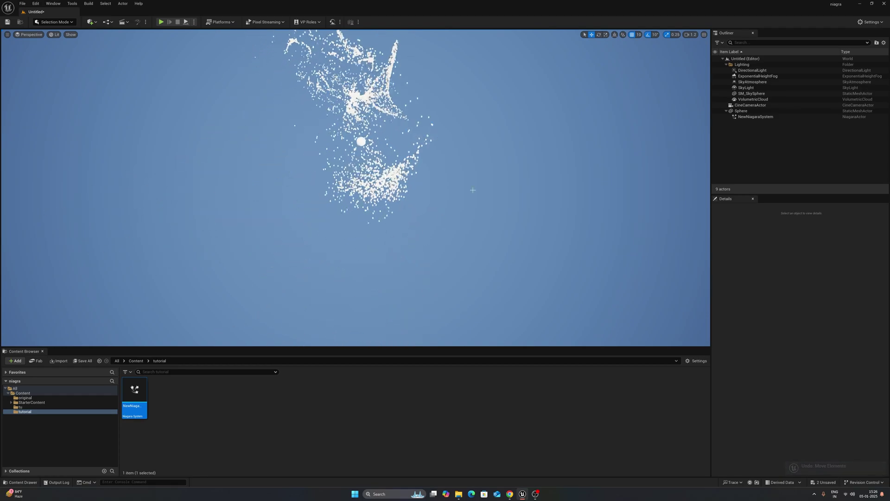
left_click(742, 105)
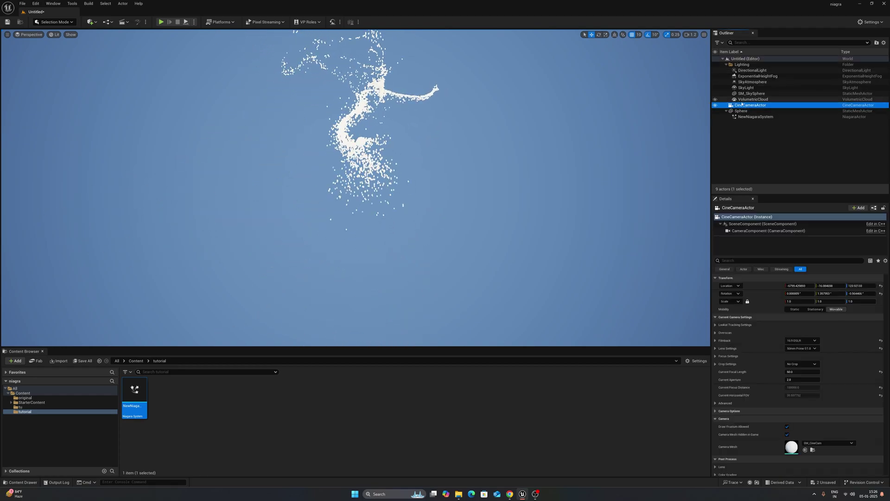
left_click(492, 323)
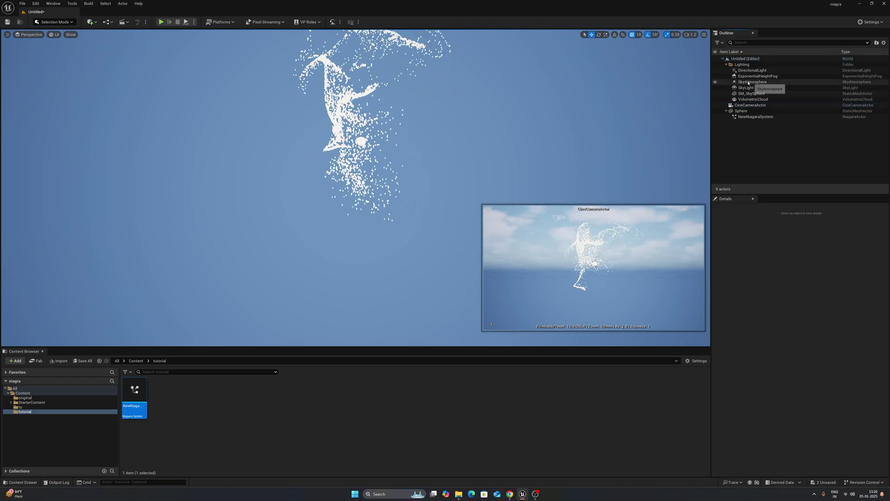
Raise the CineCameraActor along Z, and hide SM_SkySphere and VolumetricCloud in the level.
left_click(747, 105)
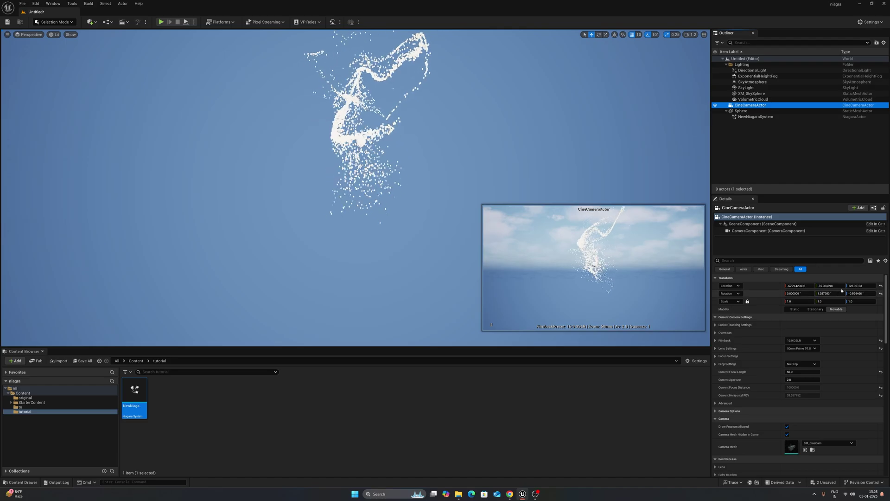
left_click_drag(859, 285, 857, 286)
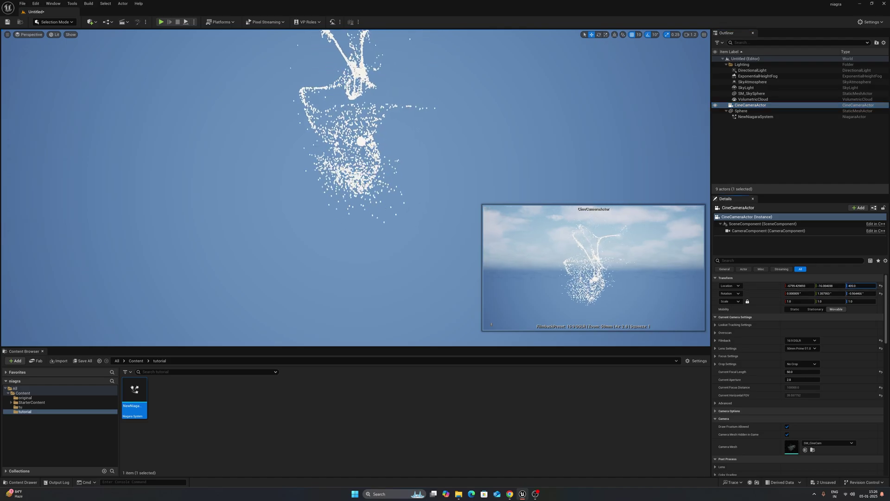
left_click(789, 185)
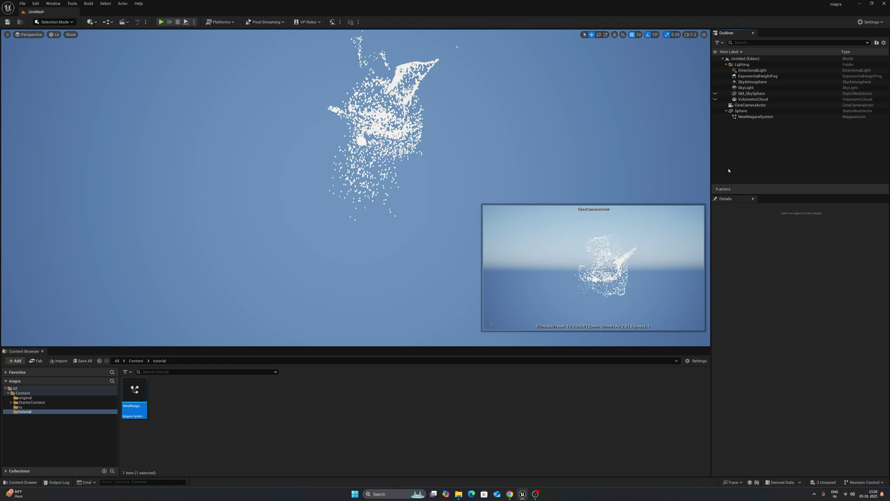
Create a material named orb in the tutorial folder and open it for editing.
left_click(754, 71)
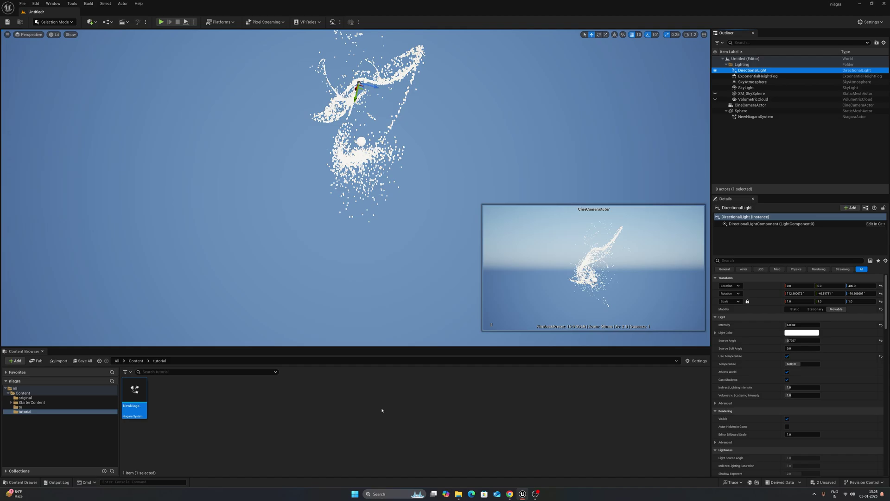
left_click(294, 412)
right_click(238, 414)
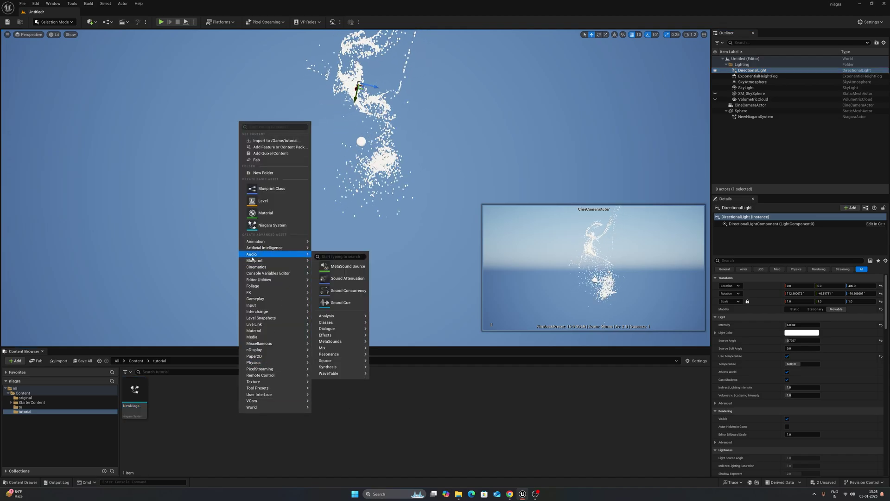
left_click(266, 216)
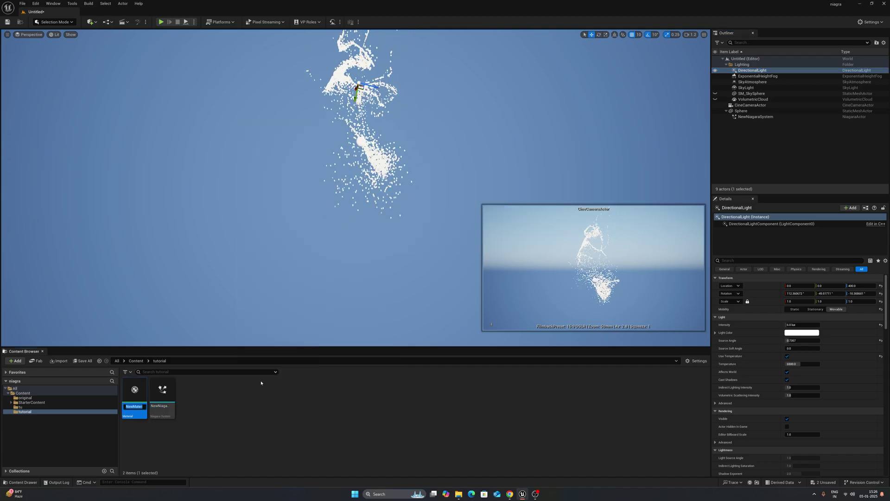
type("o")
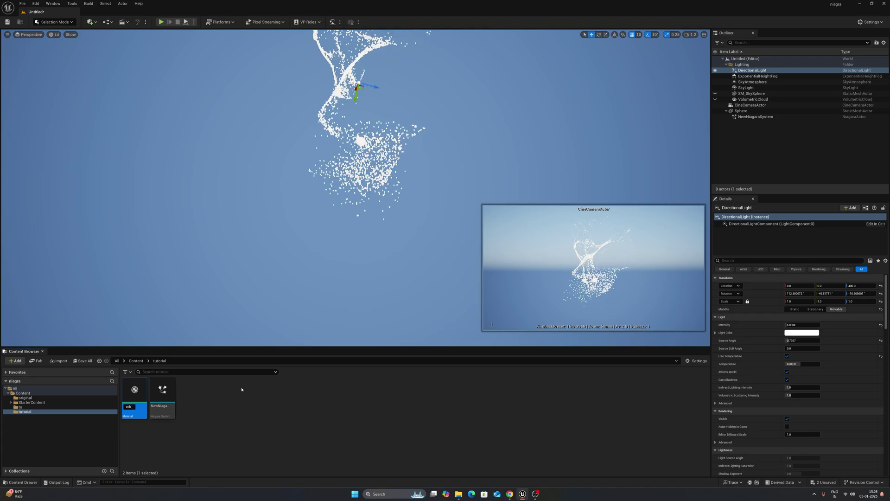
type("rb")
key("Return")
double_click(162, 393)
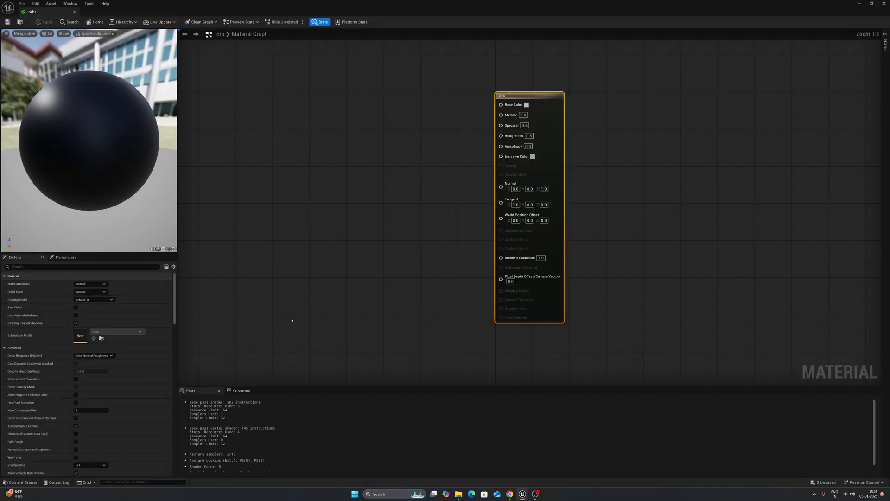
Add a Constant3Vector node to the orb graph and feed its output into input A of a new Multiply node.
right_click(321, 192)
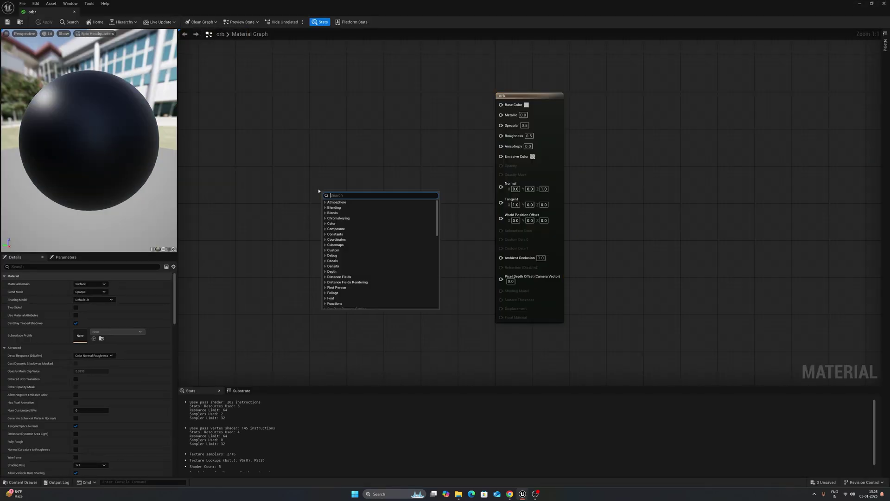
type("const")
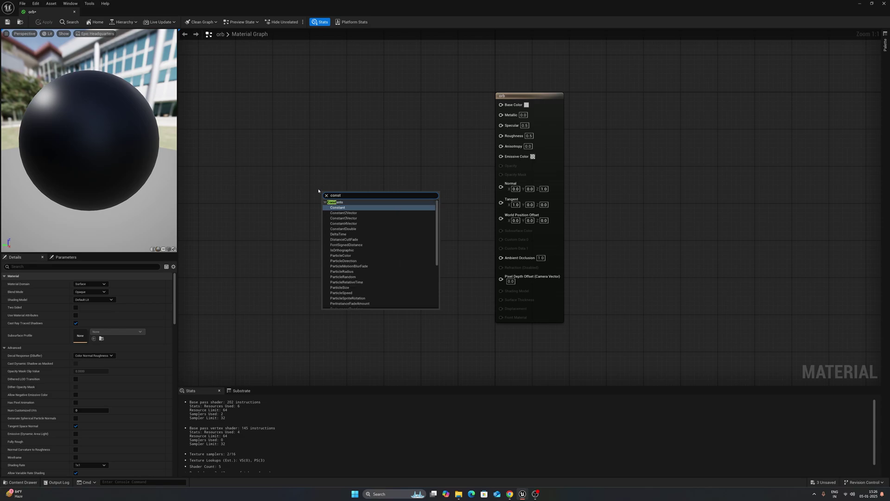
left_click(346, 218)
left_click_drag(354, 195, 378, 171)
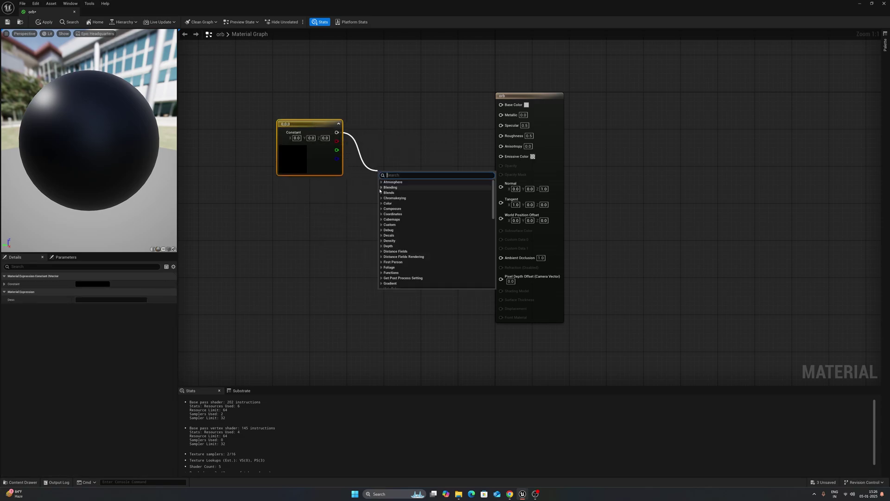
type("mul")
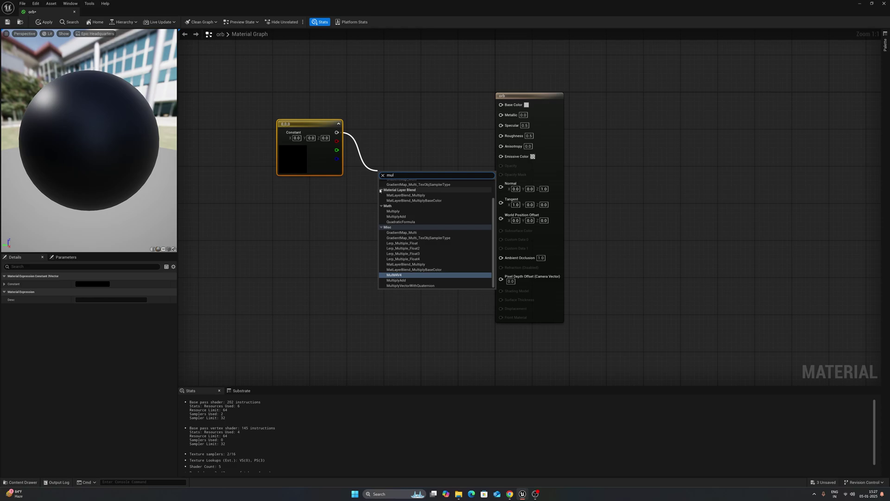
type("t")
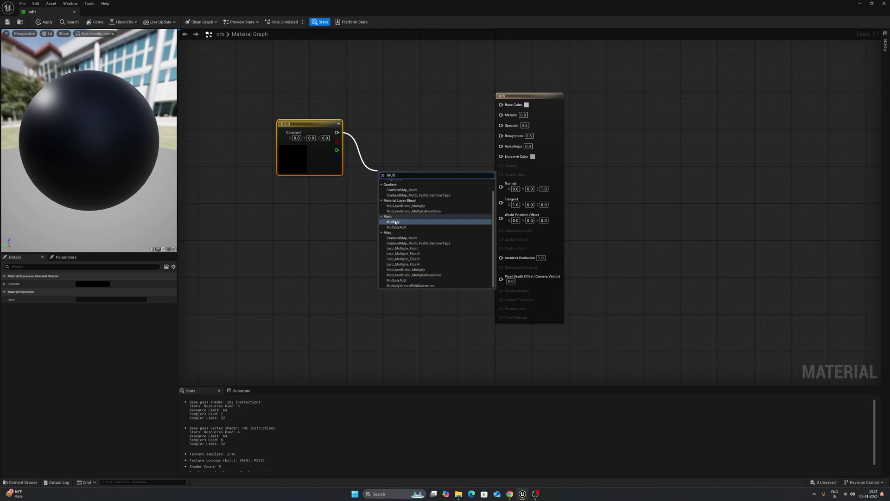
left_click(394, 222)
Add a scalar parameter named strength with default value 3 and wire it through Multiply's B input into Emissive Color.
left_click(318, 240)
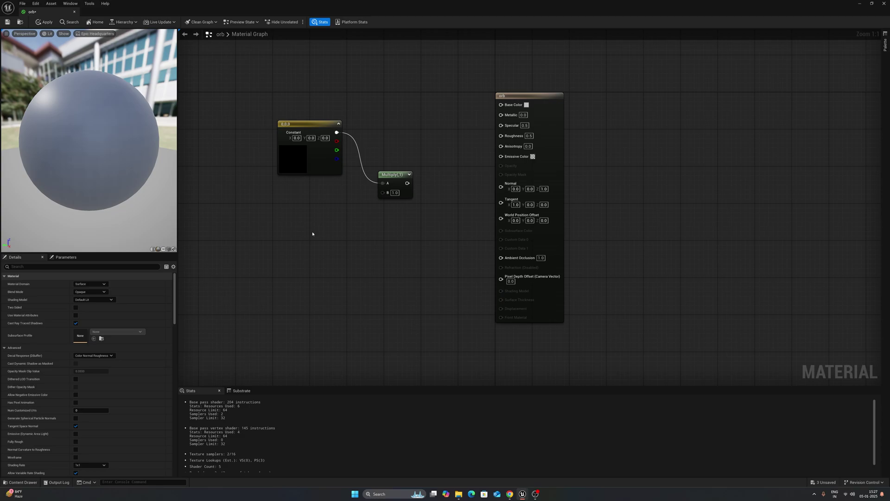
left_click(313, 234)
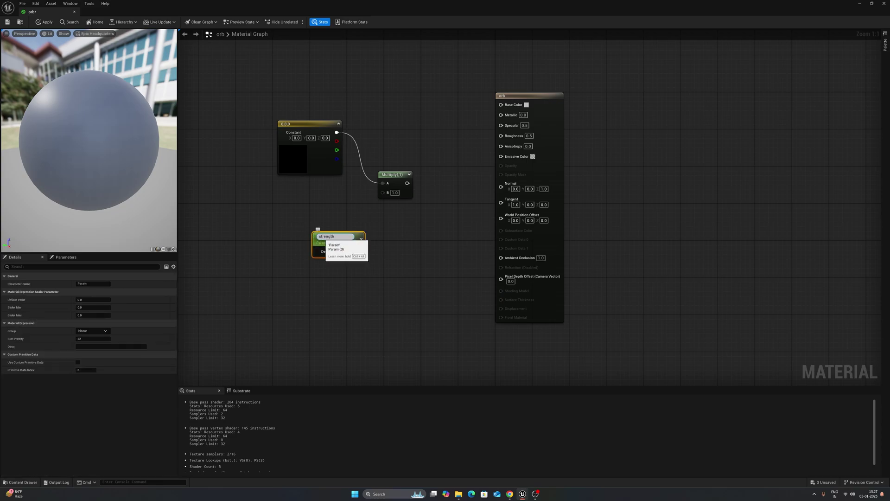
type("strength")
key("Return")
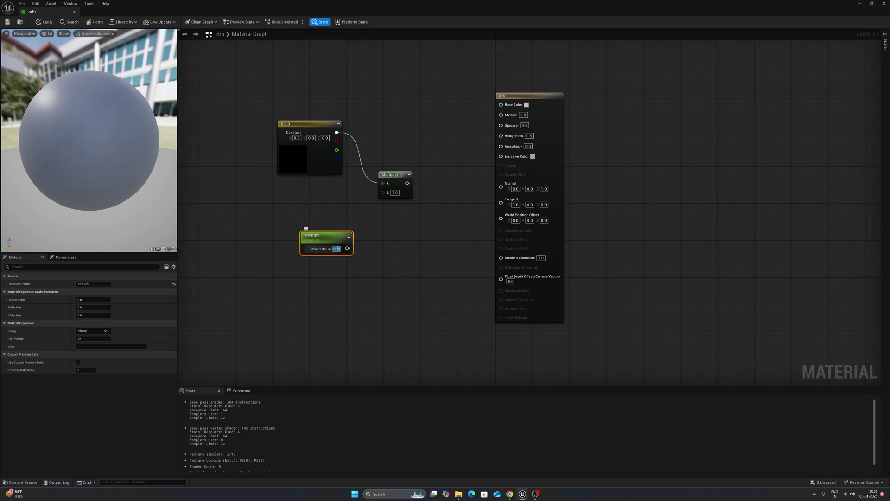
type("3")
left_click(358, 231)
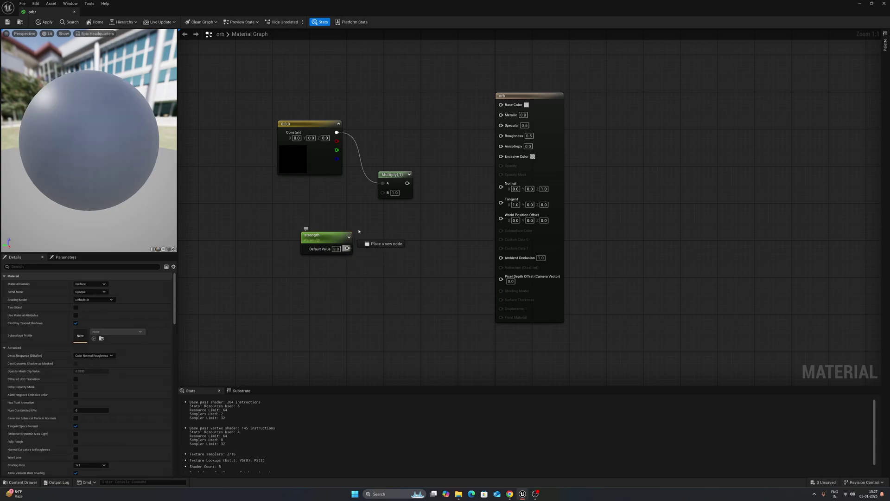
left_click_drag(385, 193, 500, 156)
Set the Constant3Vector colour to orange with values 1.0, 0.150142 and 0.0.
left_click(293, 160)
double_click(295, 162)
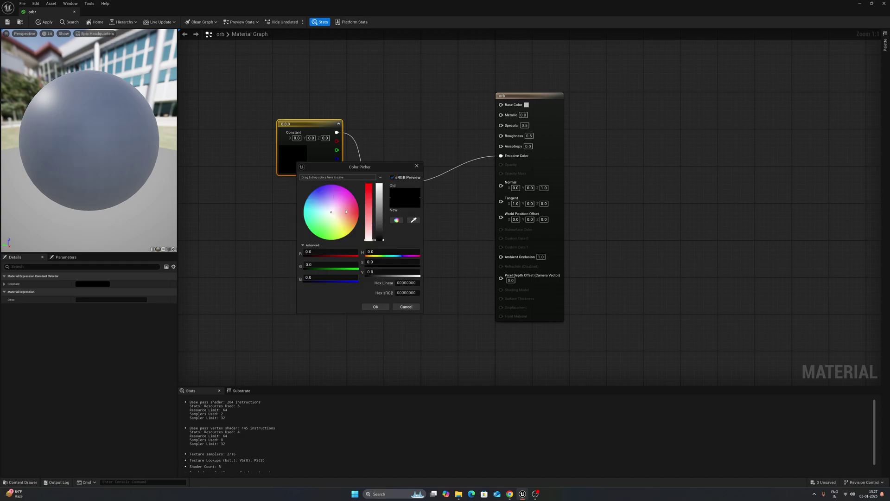
left_click_drag(346, 212, 358, 217)
left_click(382, 191)
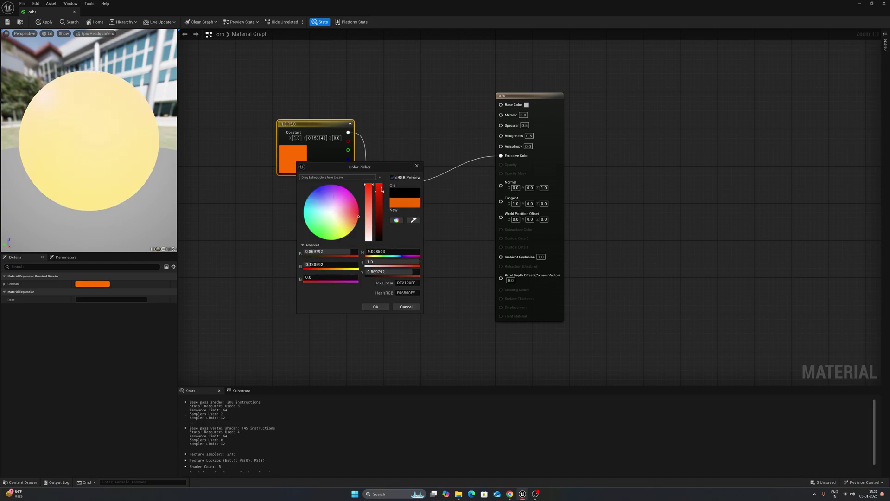
left_click(377, 307)
left_click(371, 314)
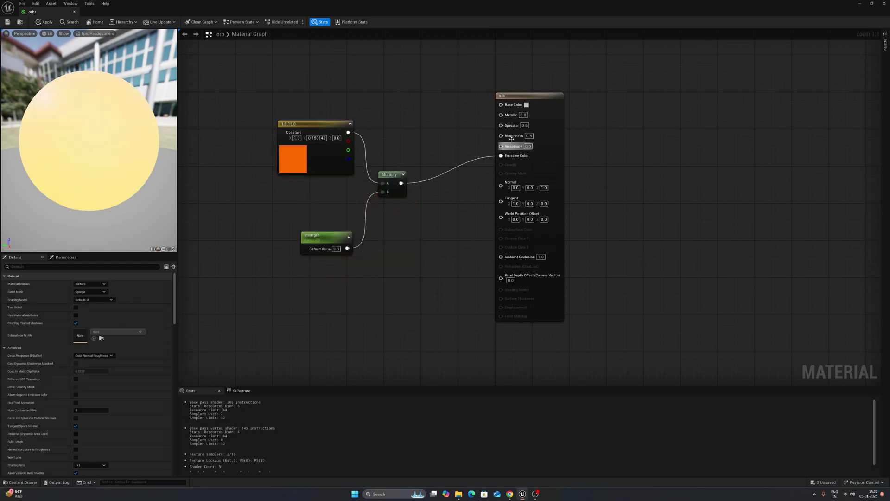
Change the orb material's Shading Model to Clear Coat.
left_click(535, 105)
left_click(88, 293)
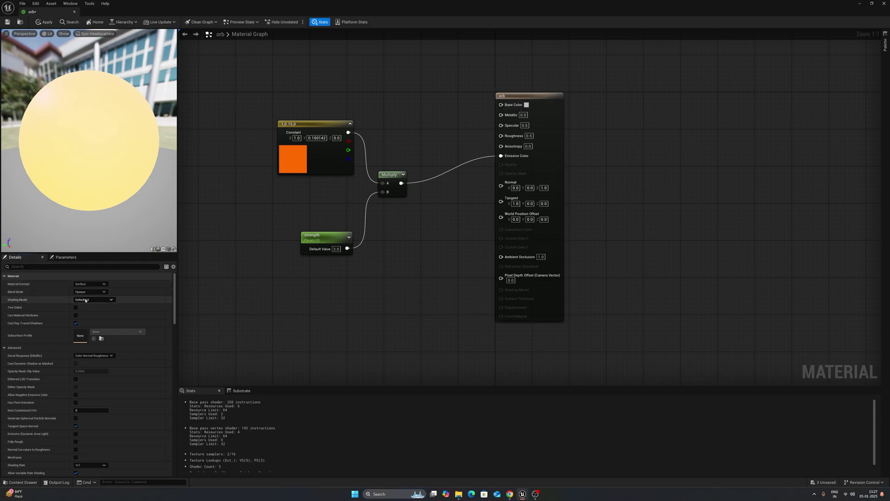
left_click(93, 300)
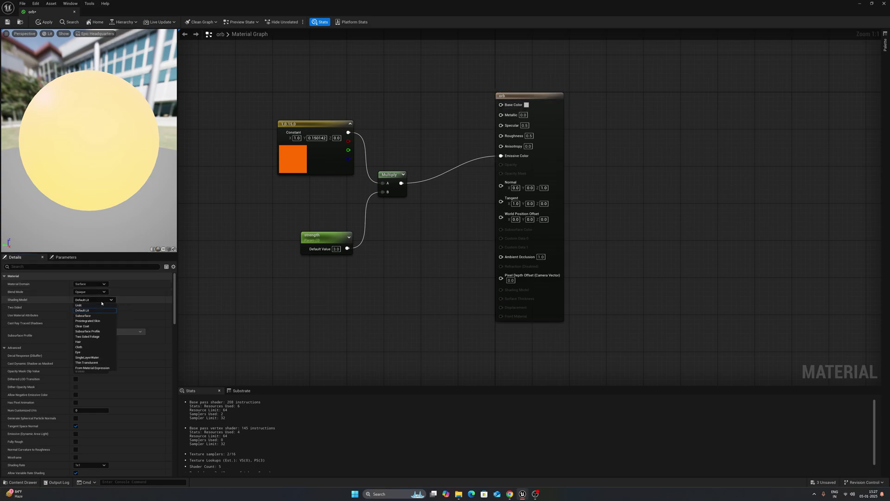
left_click(95, 325)
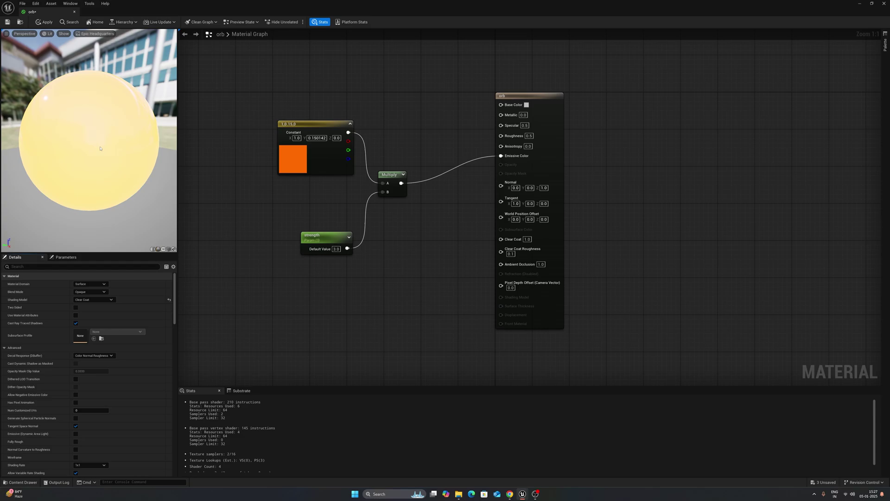
Check the orb material on the preview sphere, apply its changes and close the material editor.
scroll(101, 148, "up", 3)
scroll(100, 148, "down", 6)
left_click_drag(100, 149, 47, 150)
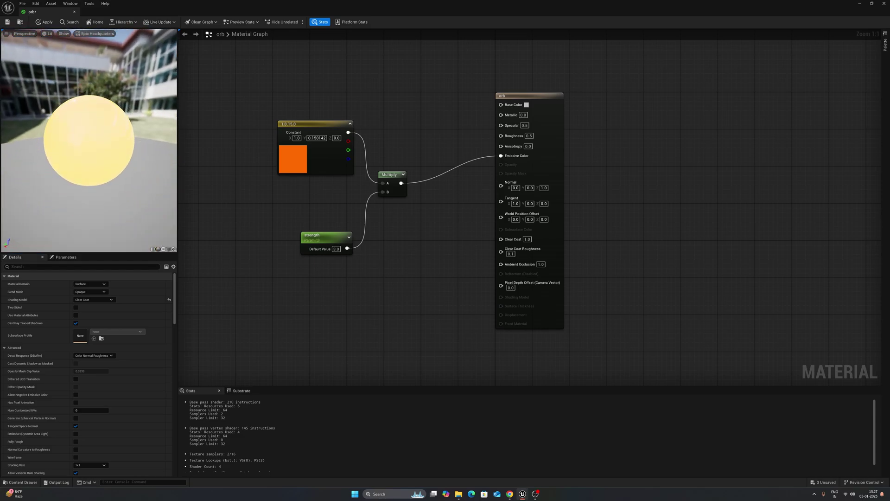
left_click_drag(132, 150, 128, 156)
left_click(46, 23)
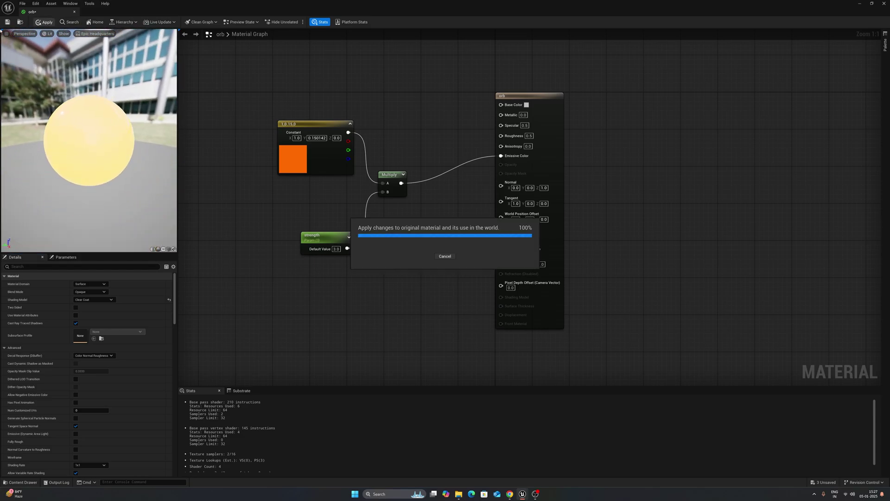
left_click(75, 11)
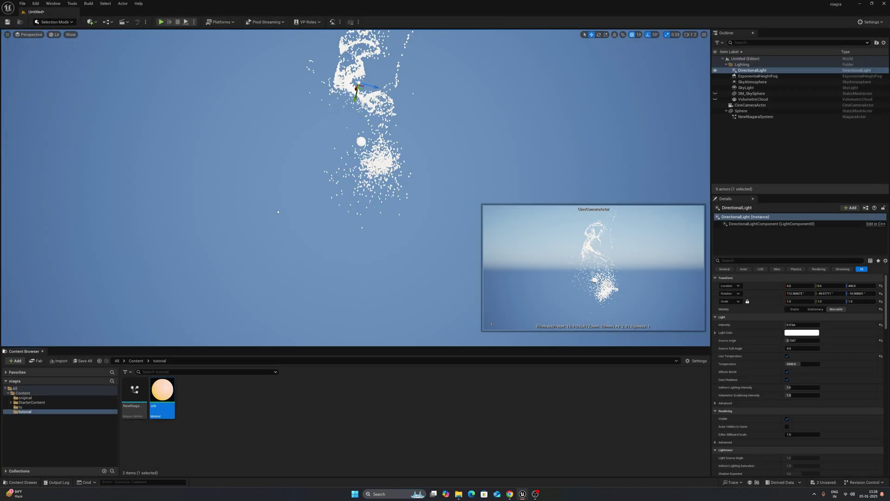
Create a material instance from the orb material.
right_click(161, 399)
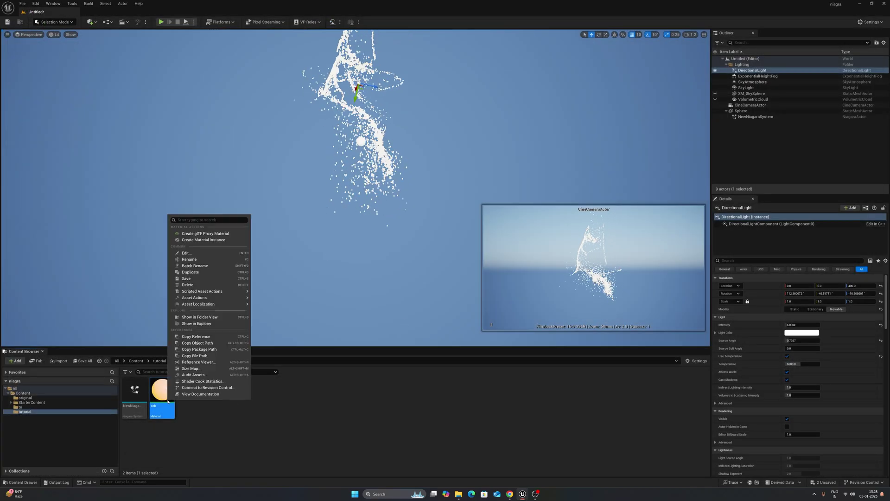
left_click(200, 240)
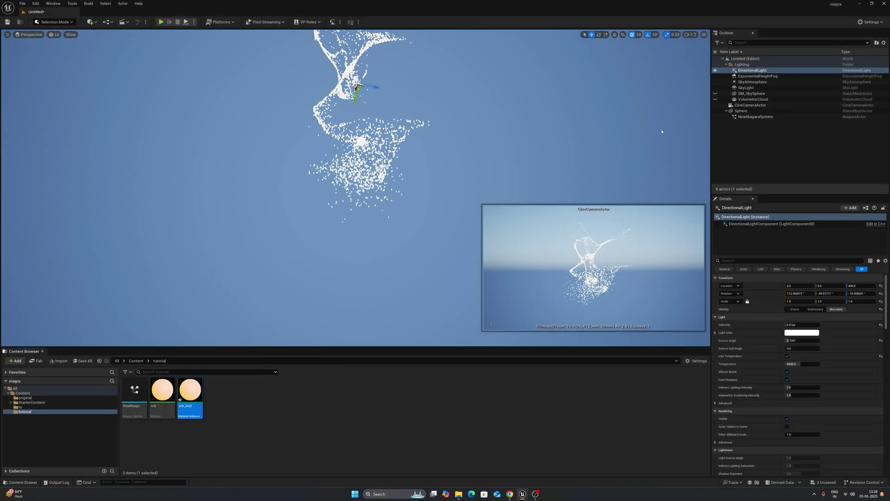
Assign the orb_Inst material instance to the sphere.
left_click(744, 111)
left_click(824, 358)
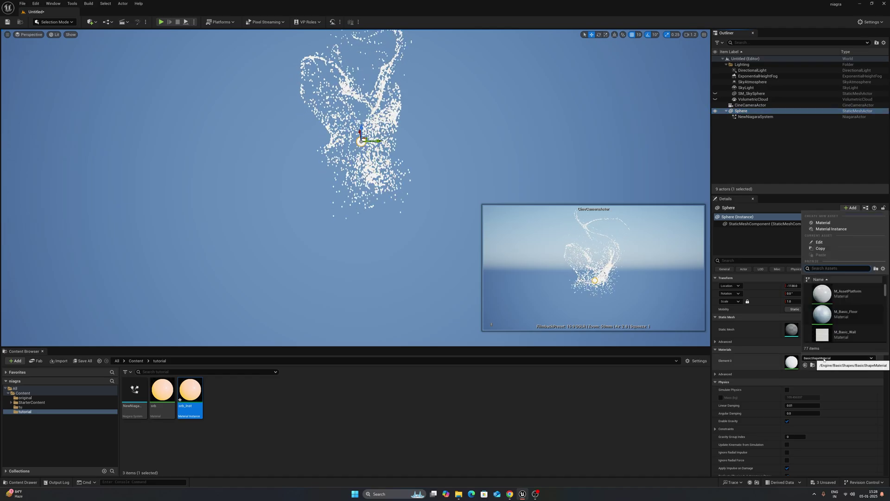
type("ins")
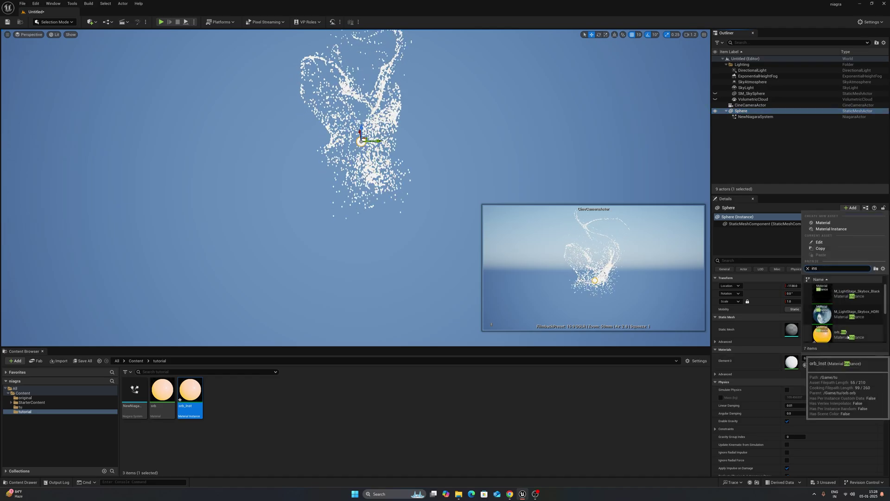
left_click(849, 337)
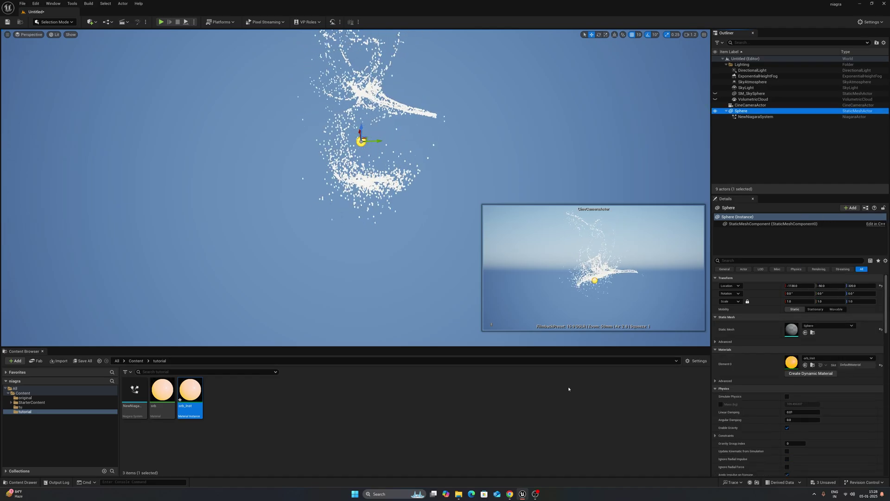
left_click(466, 298)
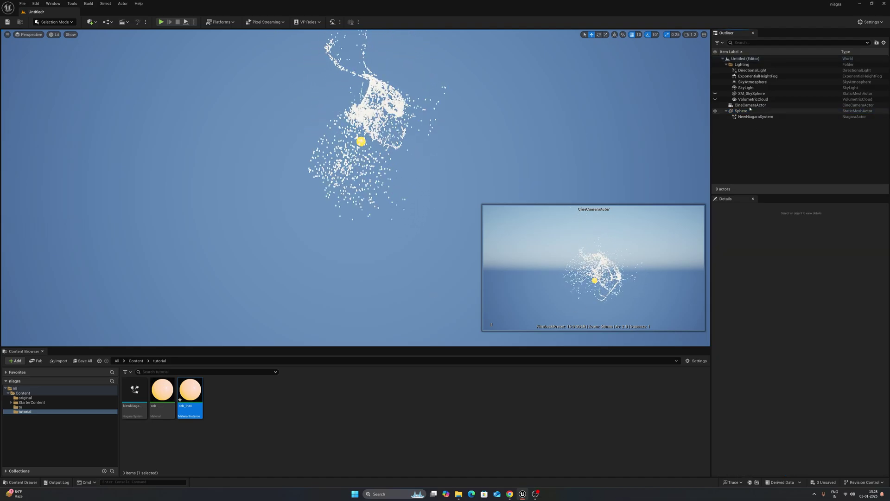
Set the directional light's intensity to 0.5 lux and its source angle to 0.001.
left_click(752, 70)
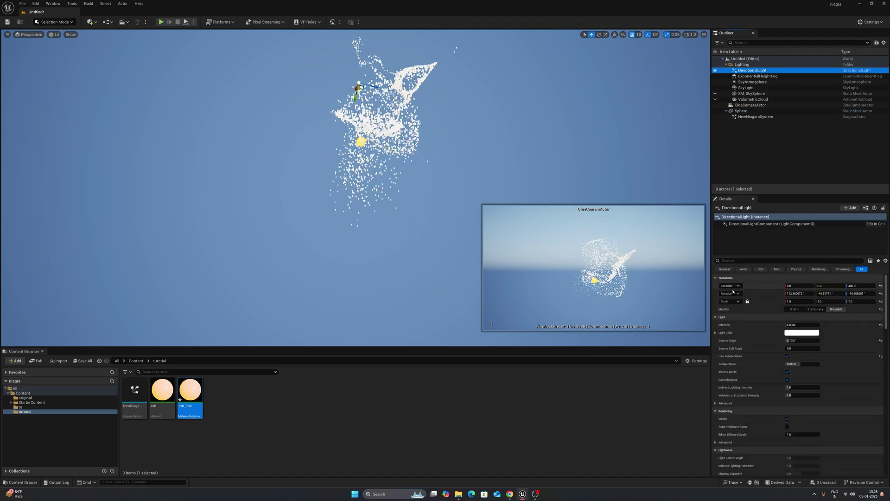
left_click(795, 325)
type("0.5")
key("Return")
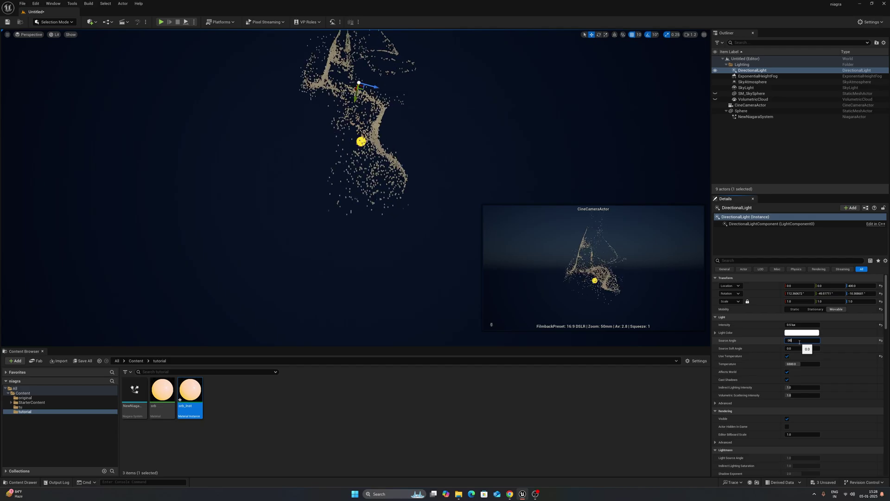
left_click(749, 140)
Enable Volumetric Fog on the ExponentialHeightFog actor.
left_click(751, 77)
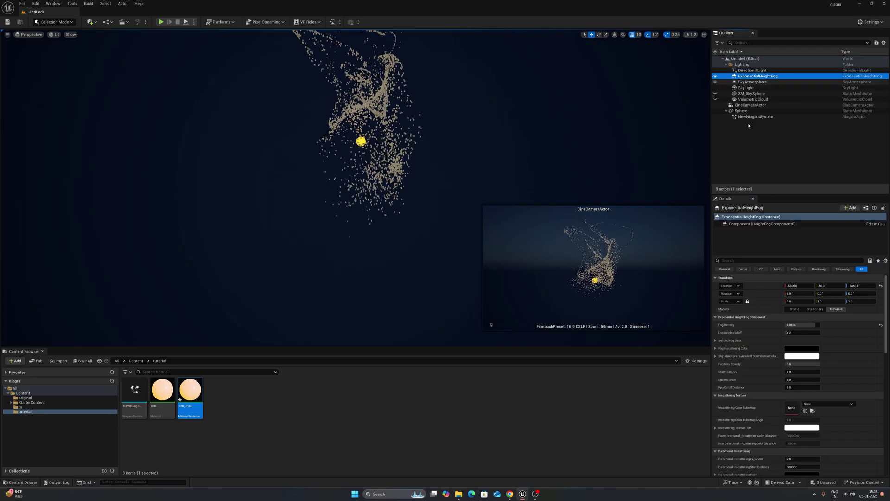
scroll(758, 357, "down", 5)
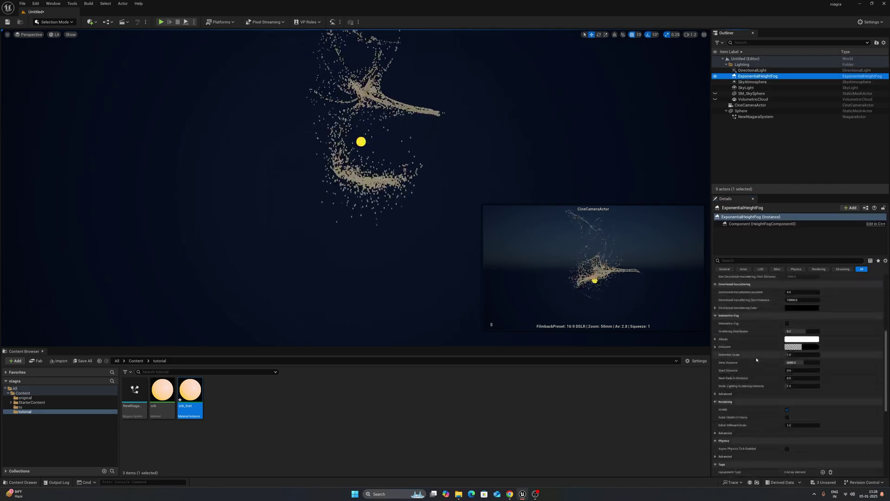
left_click(787, 324)
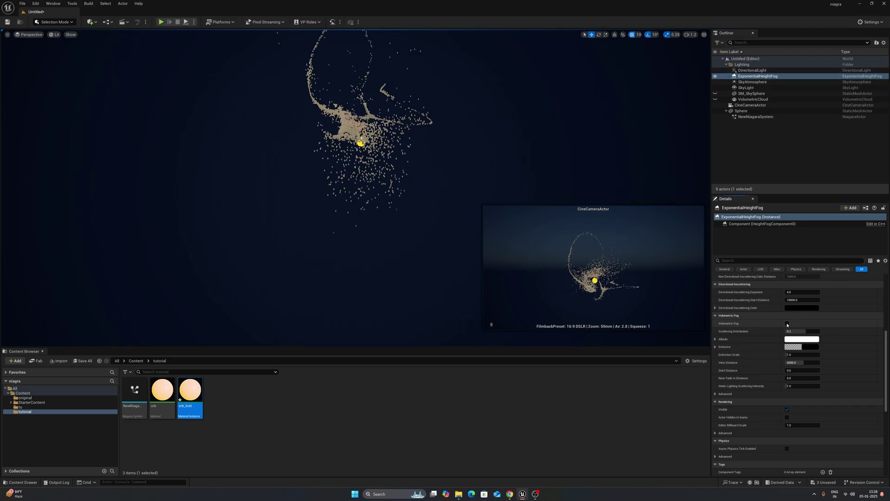
Set the height fog's density to 1 and lower its height falloff.
scroll(737, 330, "up", 5)
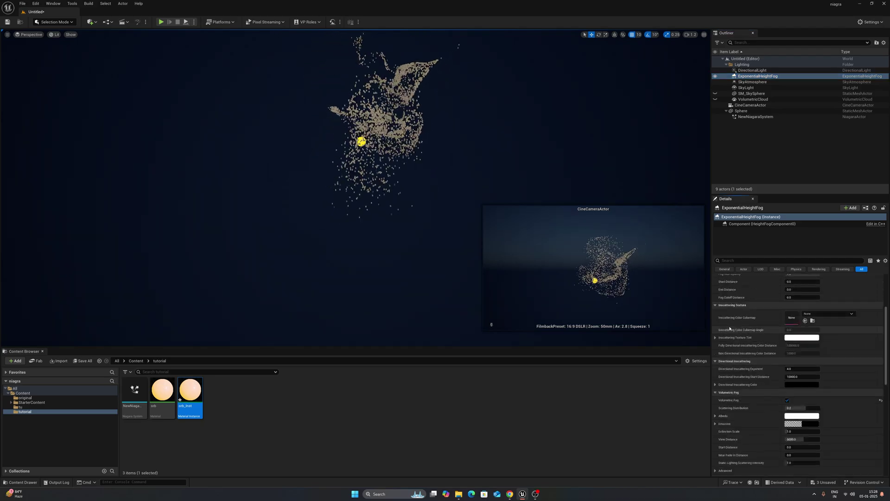
left_click(803, 325)
type("1")
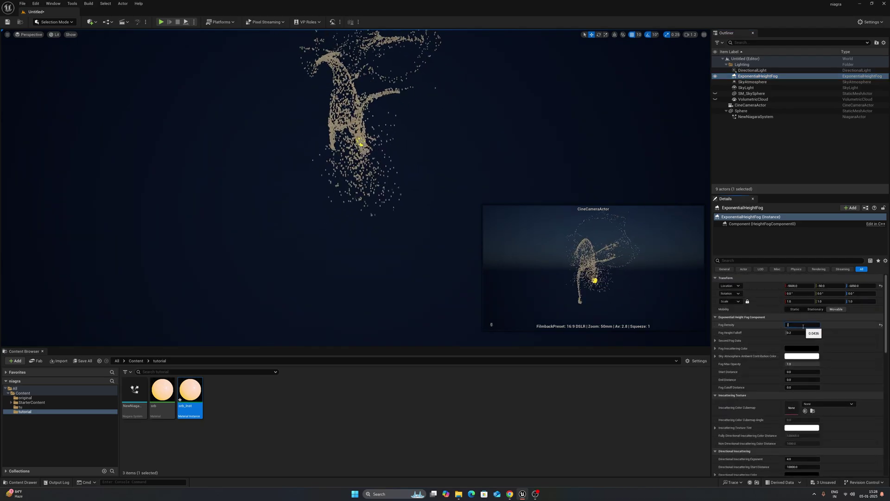
key("Return")
left_click_drag(797, 333, 785, 333)
left_click(755, 173)
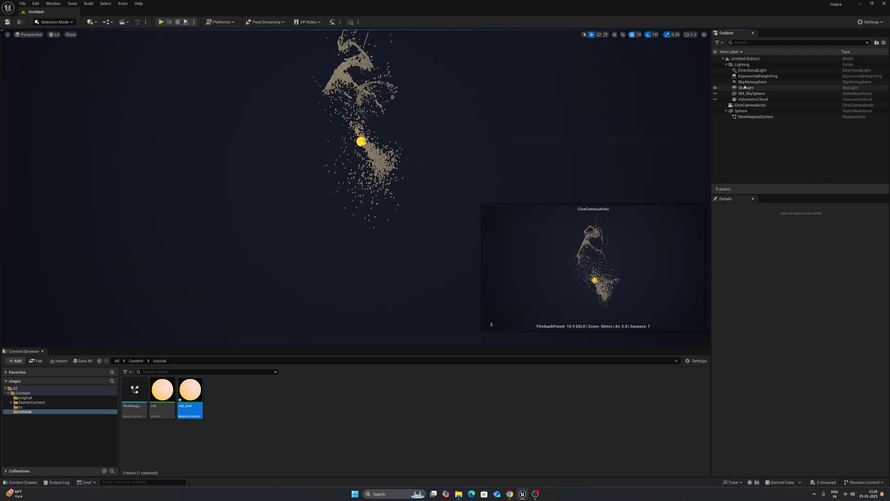
Re-aim the directional light so it shines through the fog from behind the particles in the cine camera view.
left_click(750, 72)
left_click(398, 259)
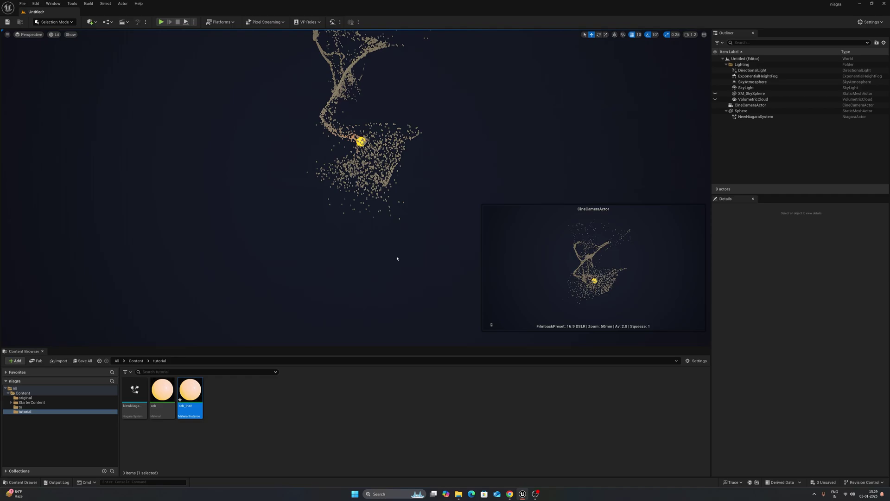
key("ctrl+l")
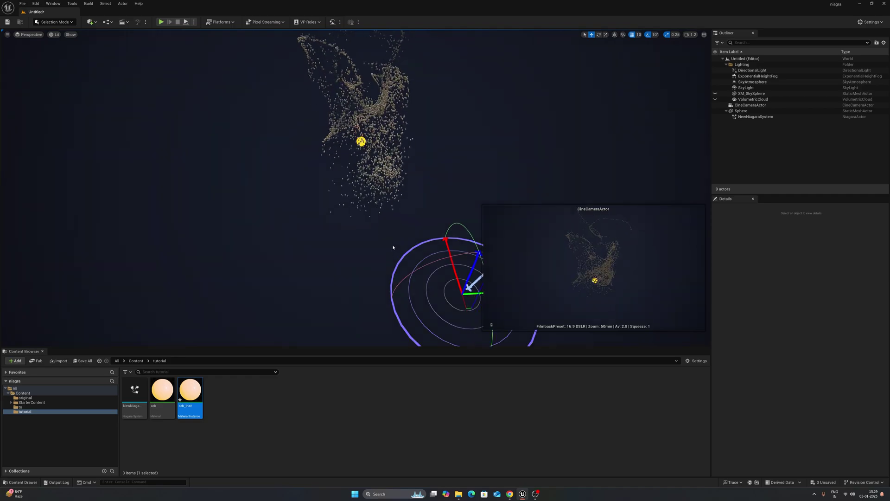
key("ctrl+l")
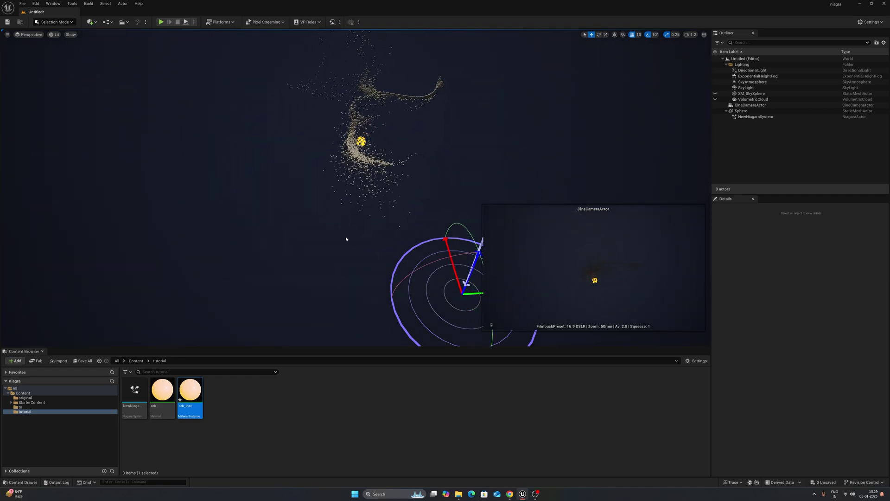
key("ctrl+l")
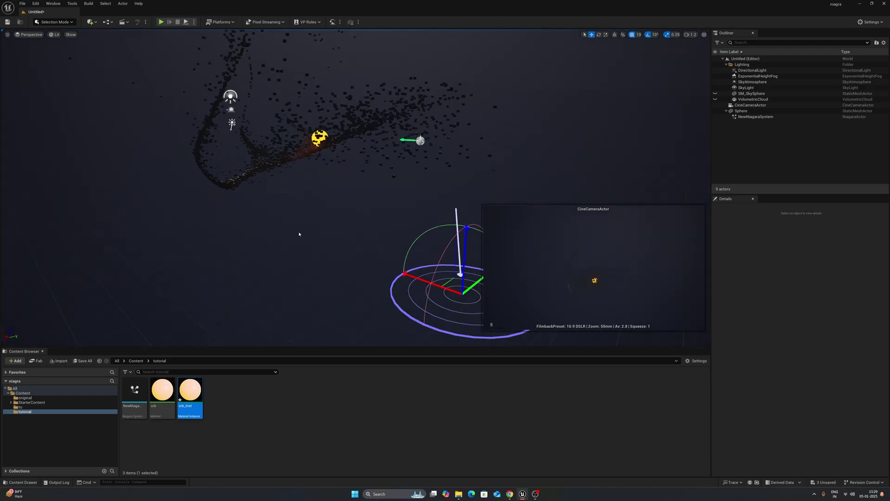
key("ctrl+l")
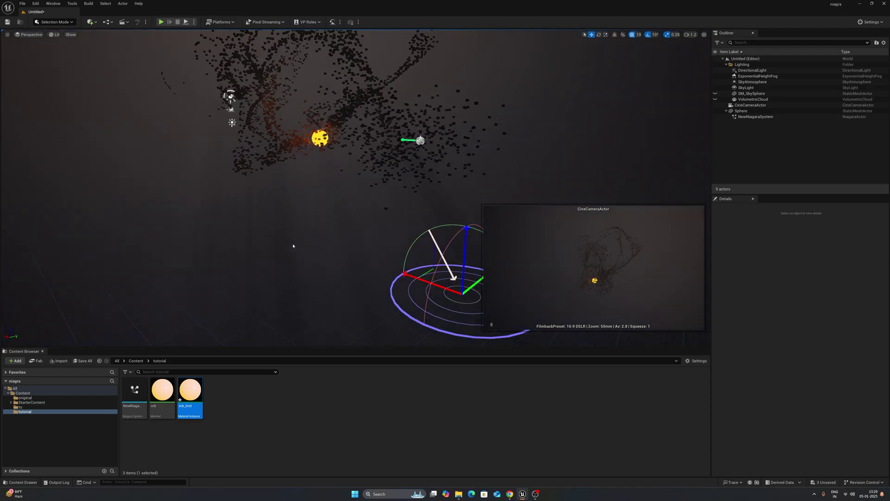
key("ctrl+l")
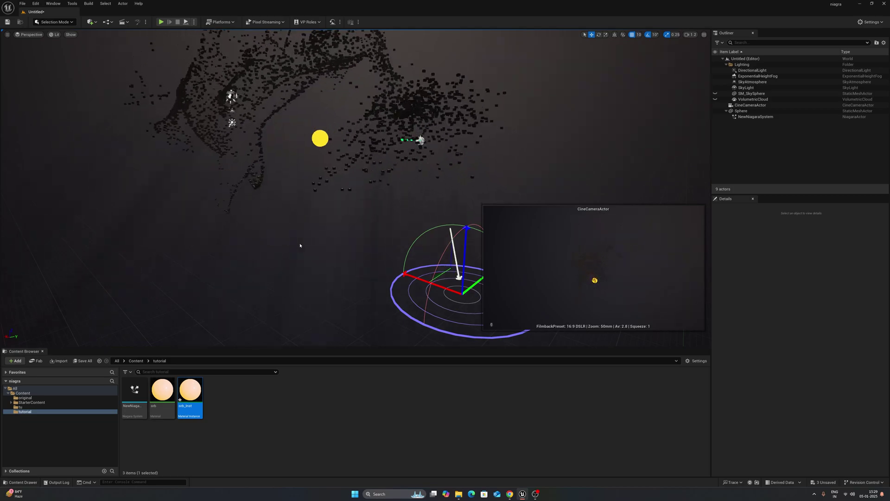
key("ctrl+l")
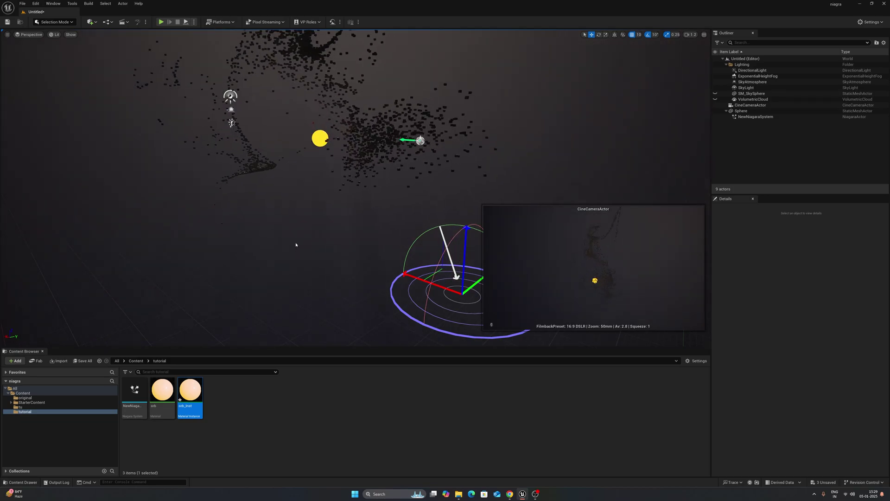
key("ctrl+l")
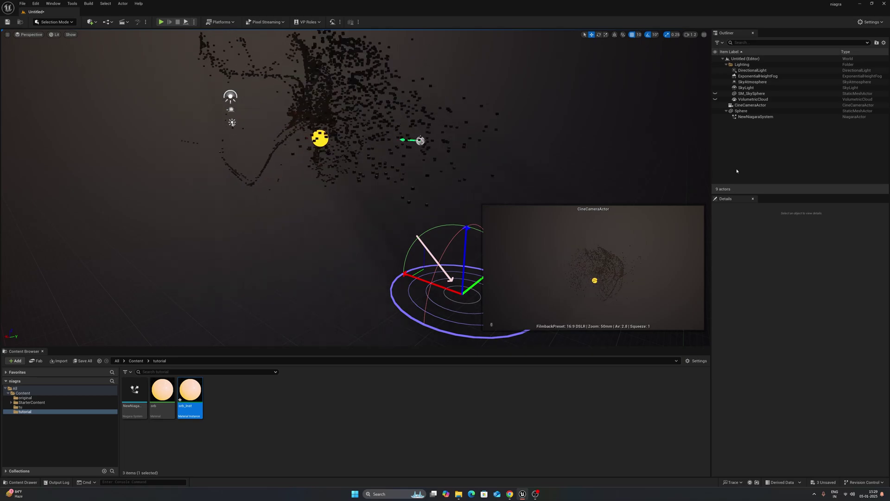
Try a directional light intensity of 1 lux and set it back to 0.5 lux.
left_click(753, 70)
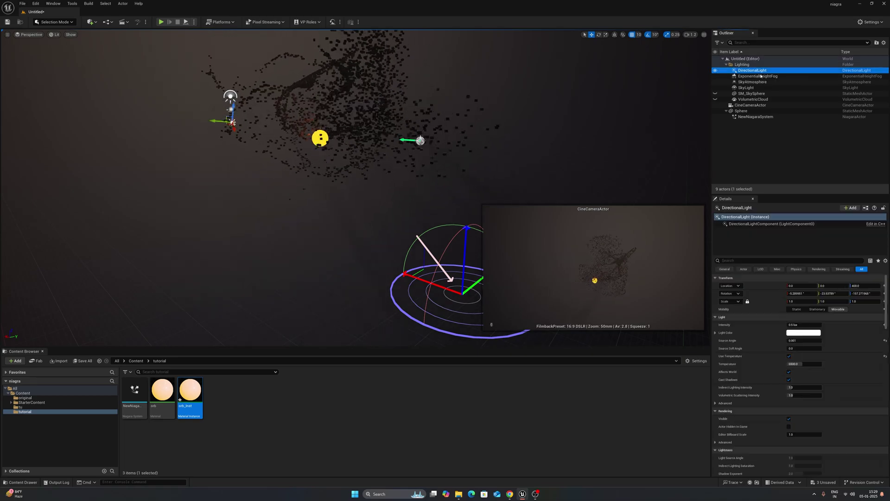
left_click(796, 325)
type("1")
key("Return")
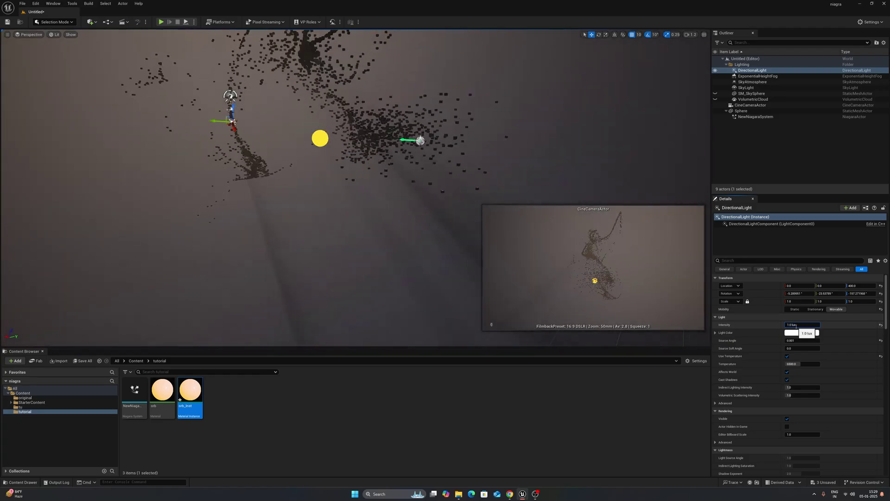
type("0.5")
key("Return")
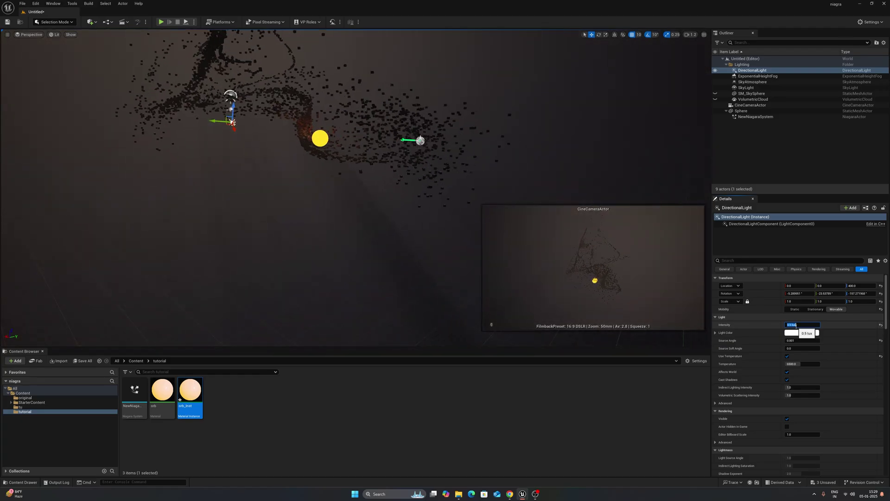
left_click(736, 146)
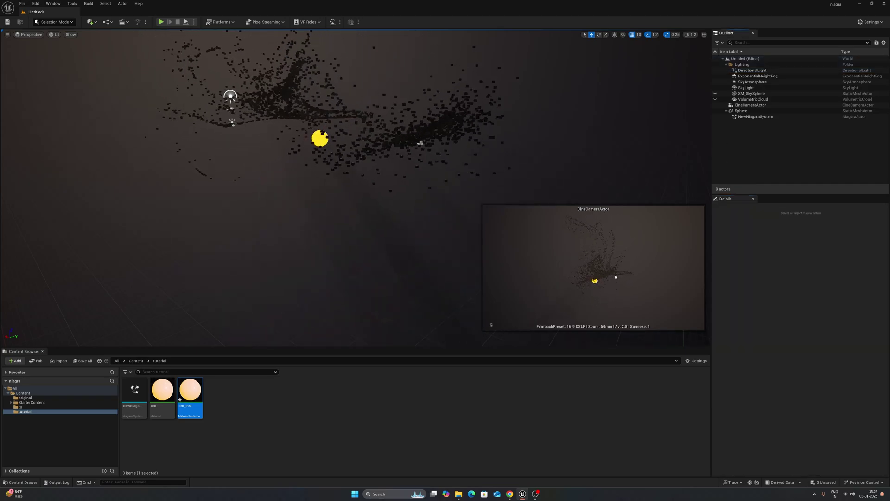
right_click_drag(293, 194, 324, 194)
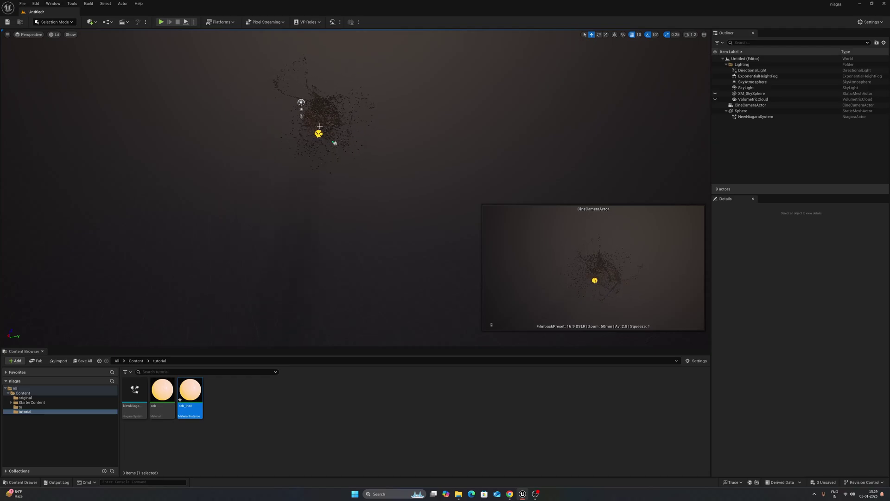
left_click(91, 22)
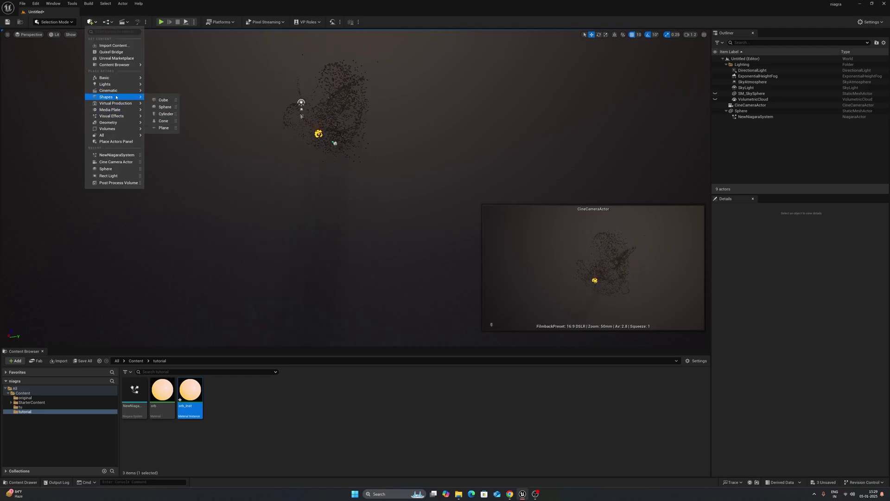
Save the level in the Content folder as NewMap, overwriting the existing map.
mouse_move(111, 79)
left_click(10, 21)
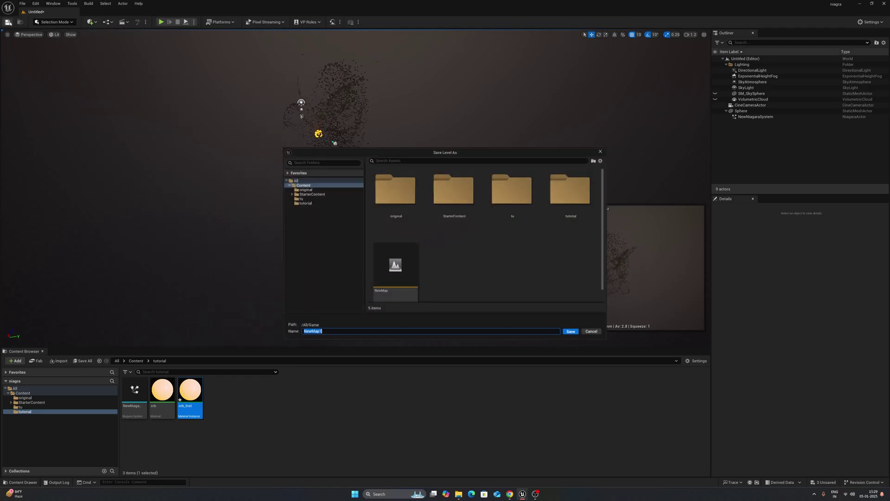
left_click(394, 278)
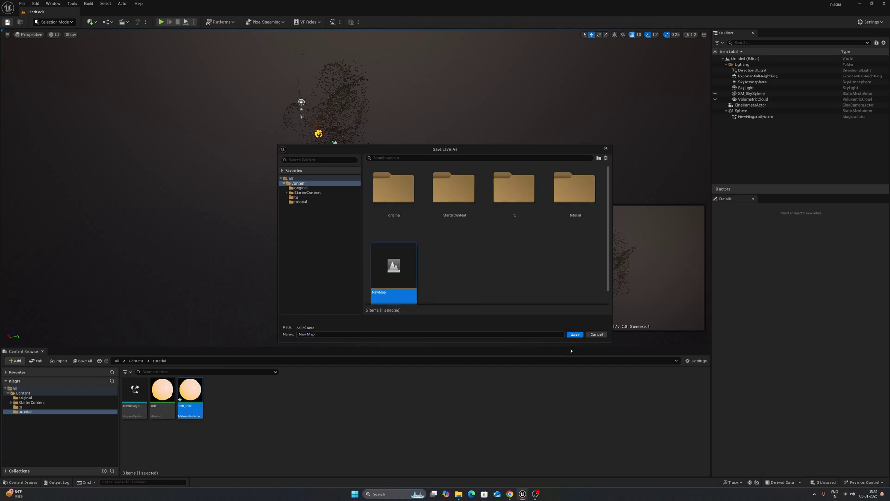
left_click(575, 334)
left_click(461, 255)
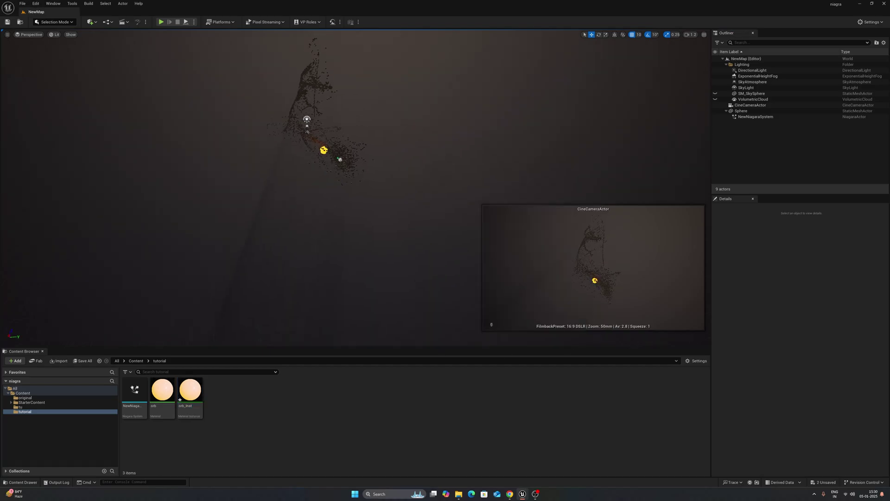
Add a Rect Light to the scene near the sphere and particles.
key("a")
right_click_drag(195, 139, 245, 122)
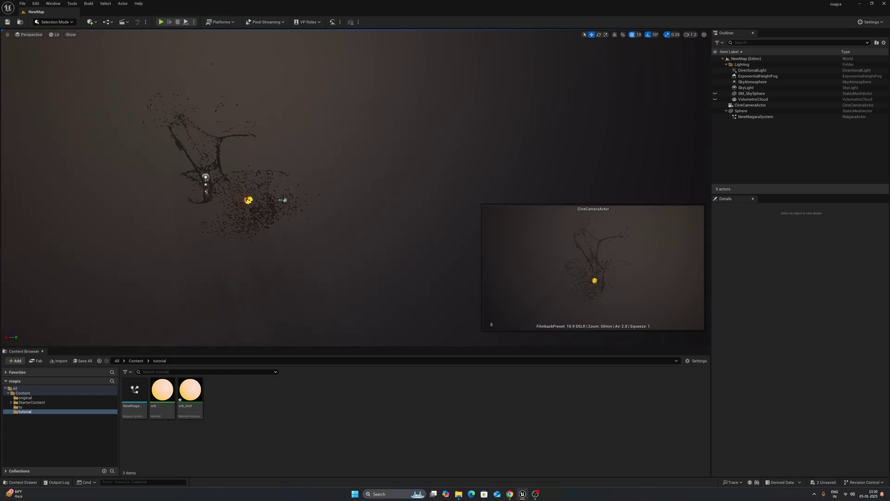
left_click(92, 22)
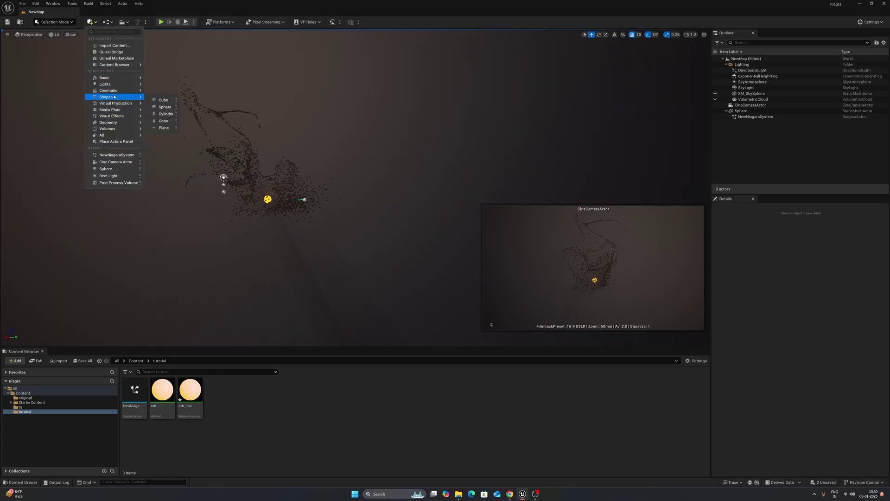
mouse_move(114, 92)
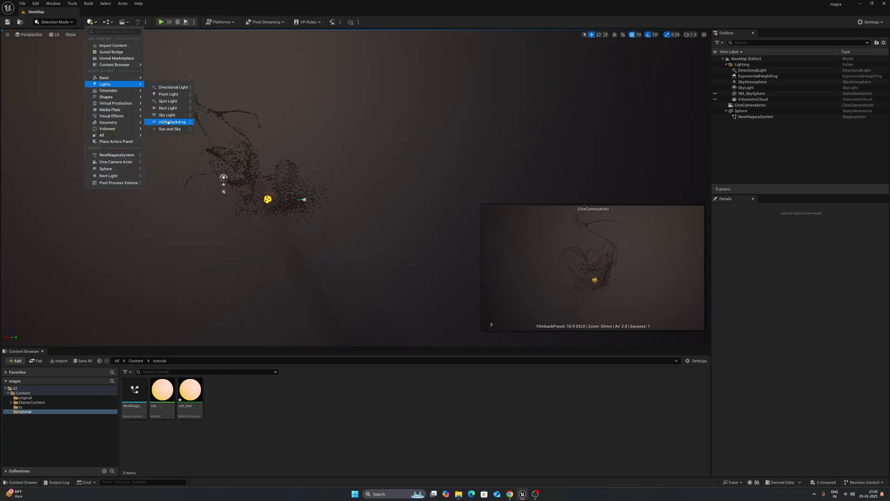
left_click(169, 109)
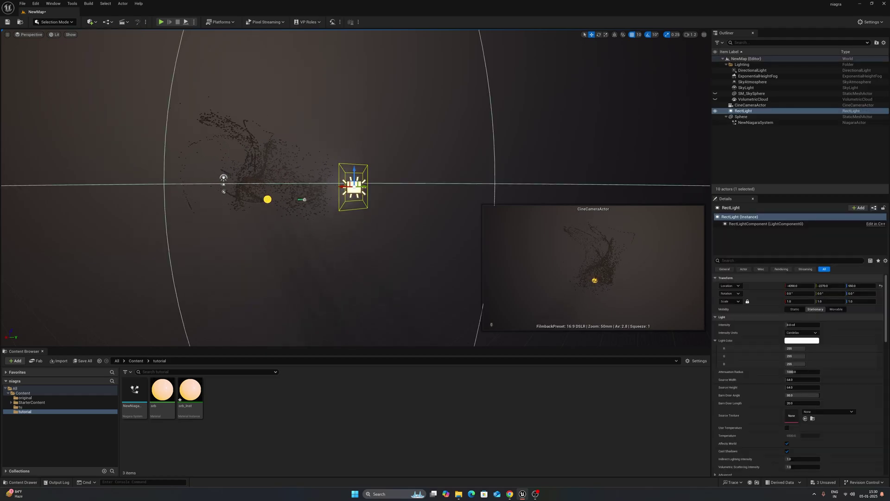
Move the rect light to one side of the sphere and particle system, adjusting the viewport camera speed.
right_click_drag(297, 153, 326, 163)
key("s")
key("d")
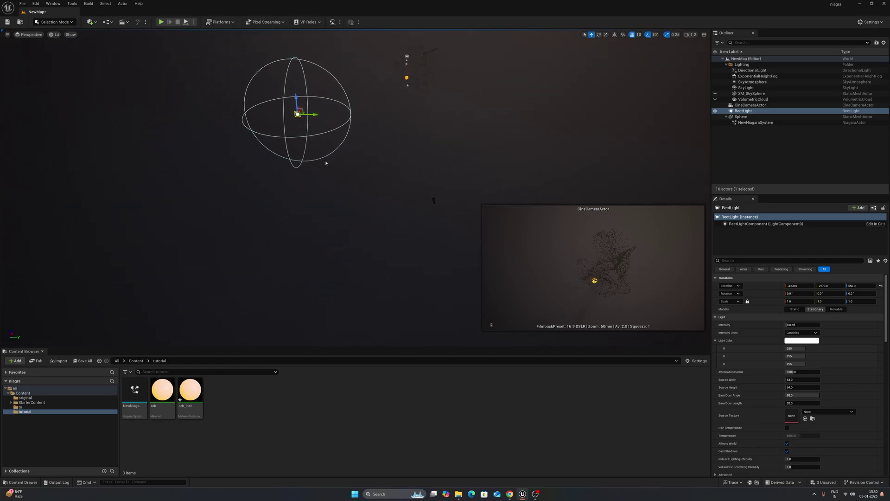
left_click_drag(313, 115, 360, 115)
key("d")
right_click_drag(352, 49, 321, 42)
left_click(690, 35)
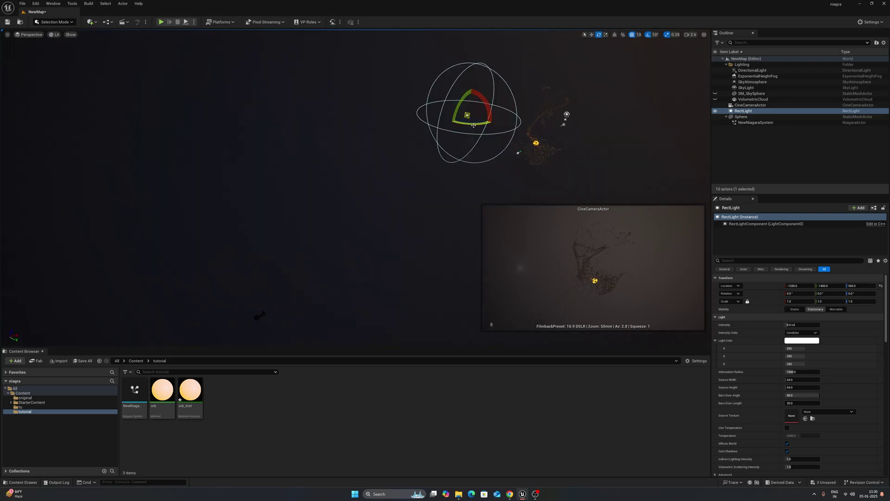
Rotate the rect light 90 degrees around the vertical axis so it faces the particle system.
left_click_drag(472, 125, 429, 123)
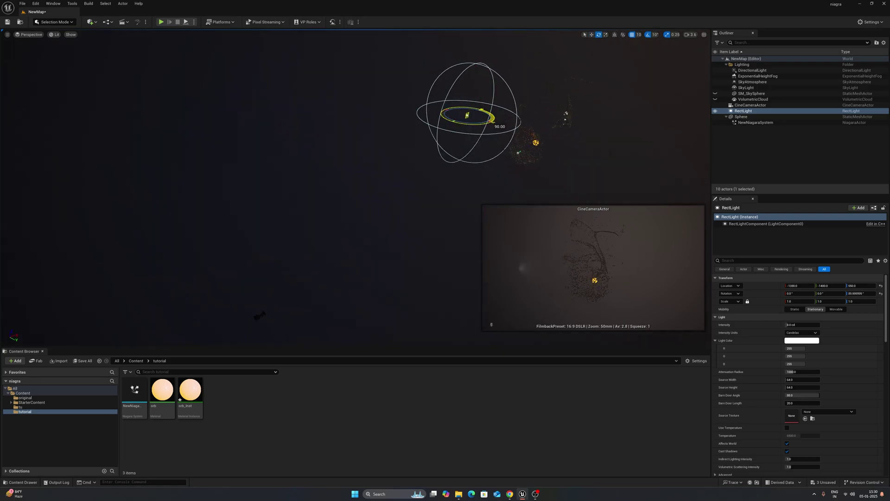
left_click_drag(495, 125, 495, 125)
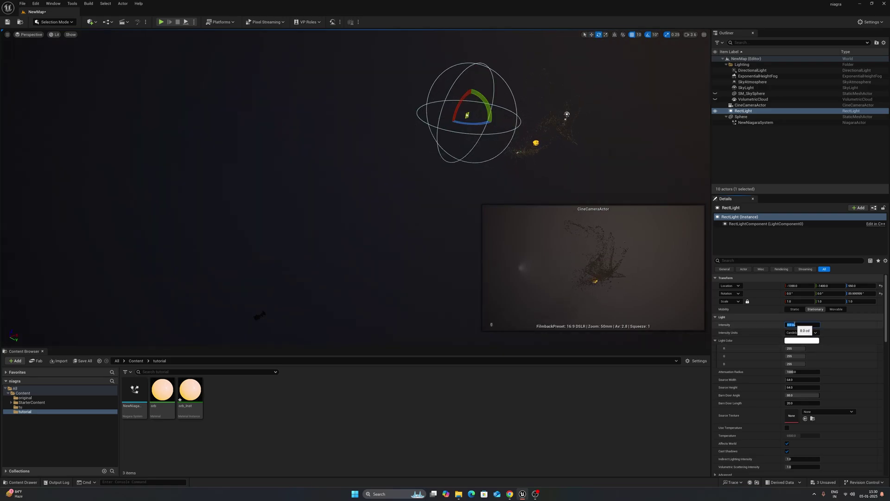
Set the rect light's intensity to 5000 cd and increase its attenuation radius so the light reaches the particles.
left_click(795, 325)
type("5000")
key("Return")
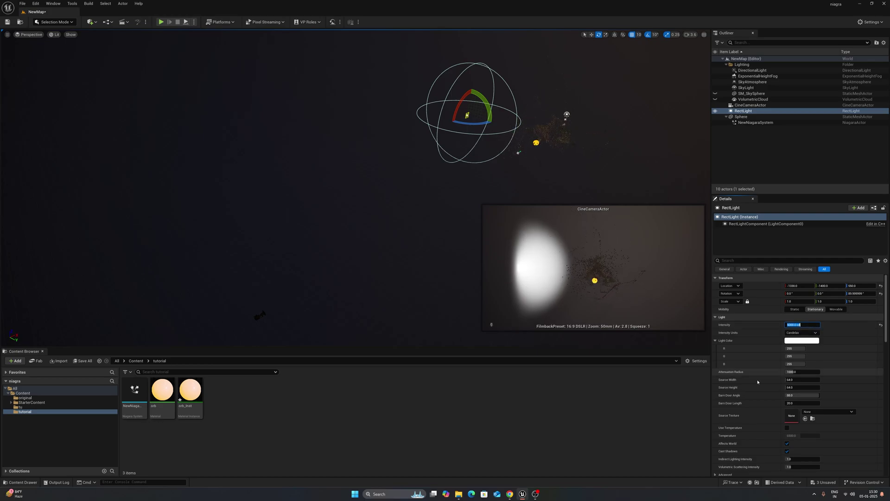
left_click_drag(801, 371, 835, 372)
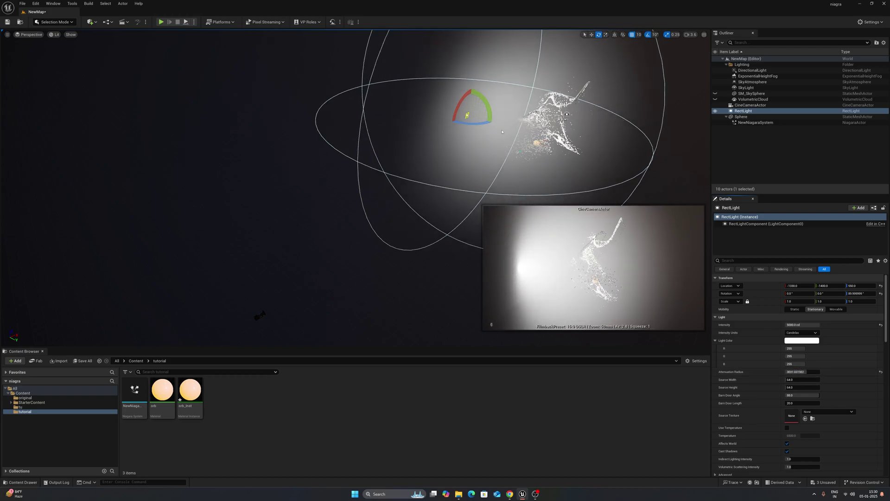
Tilt the rect light 40 degrees and move it below and farther from the sphere, at Y -1940 and Z -470.
left_click_drag(485, 101, 493, 122)
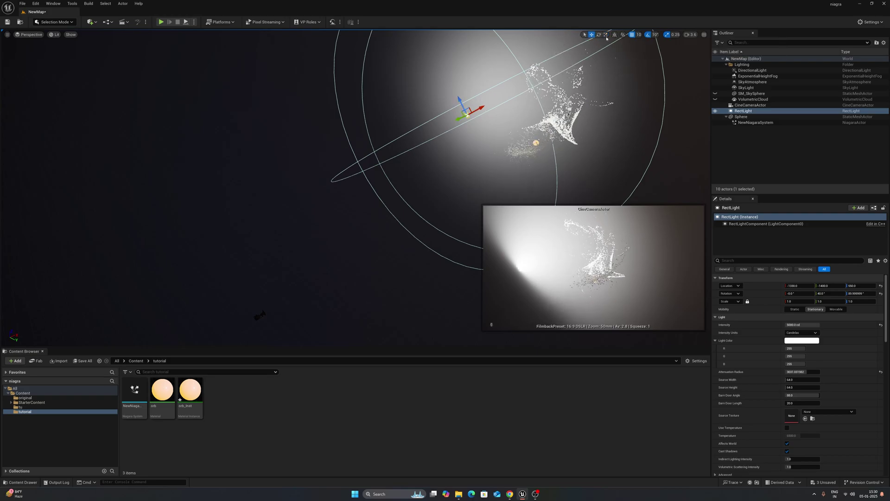
left_click_drag(470, 101, 470, 189)
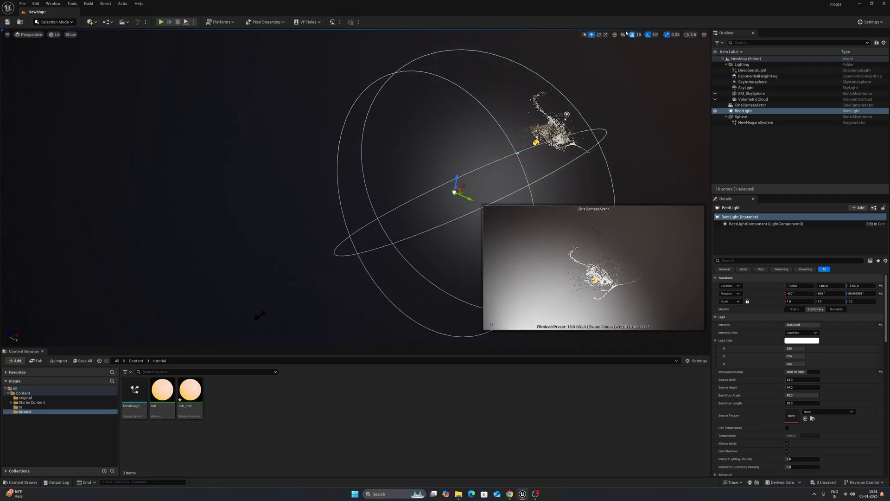
left_click_drag(466, 197, 446, 190)
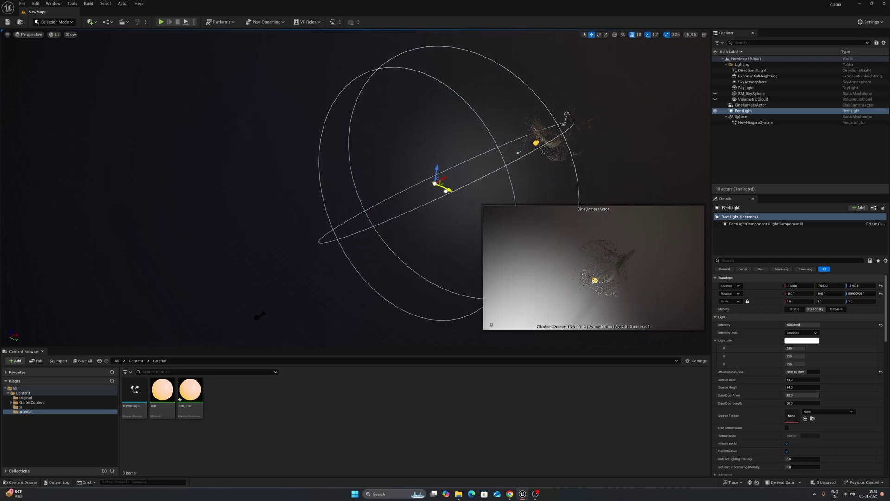
right_click_drag(447, 193, 663, 176)
scroll(369, 229, "down", 5)
right_click_drag(369, 228, 337, 256)
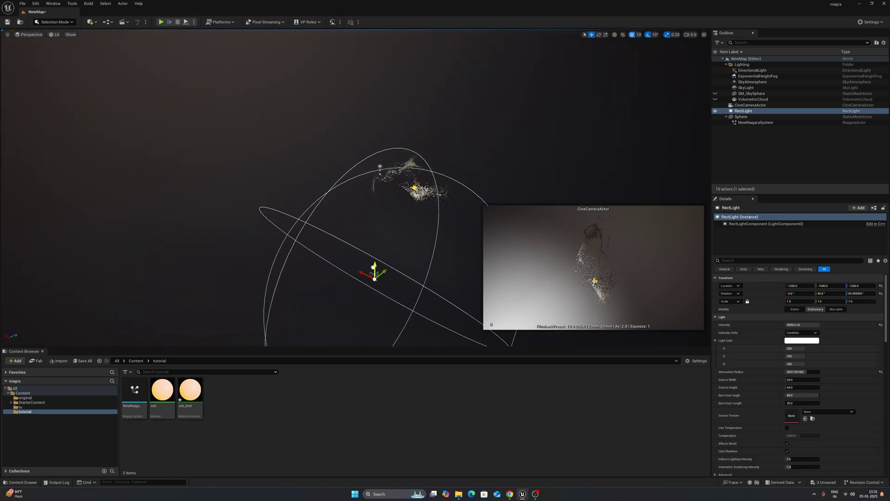
left_click_drag(374, 267, 373, 236)
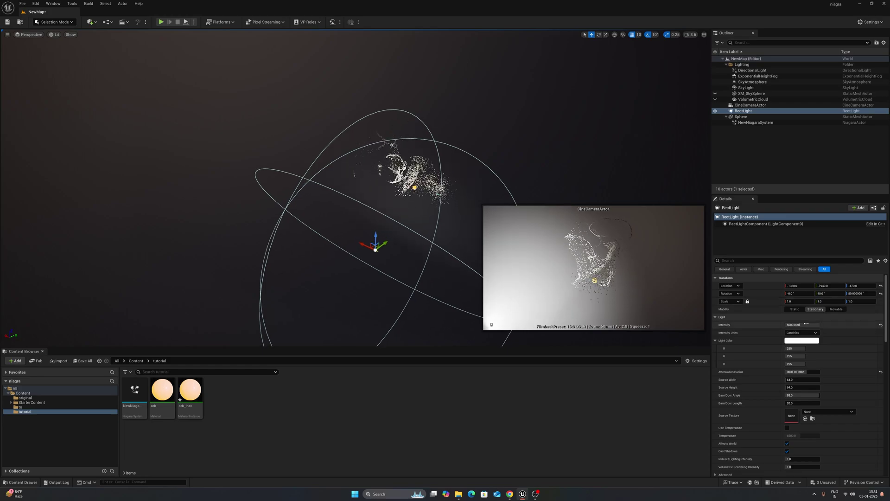
Set the rect light's color to warm orange, sRGB hex FF9D2AFF, and slightly shift the light's position.
left_click(801, 341)
left_click(735, 393)
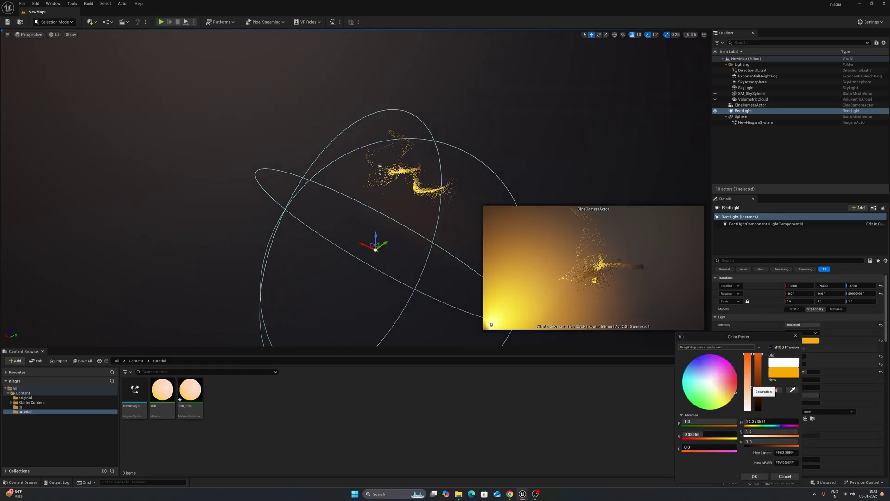
mouse_move(734, 393)
left_mouse_down()
mouse_move(727, 404)
mouse_move(734, 392)
left_mouse_up()
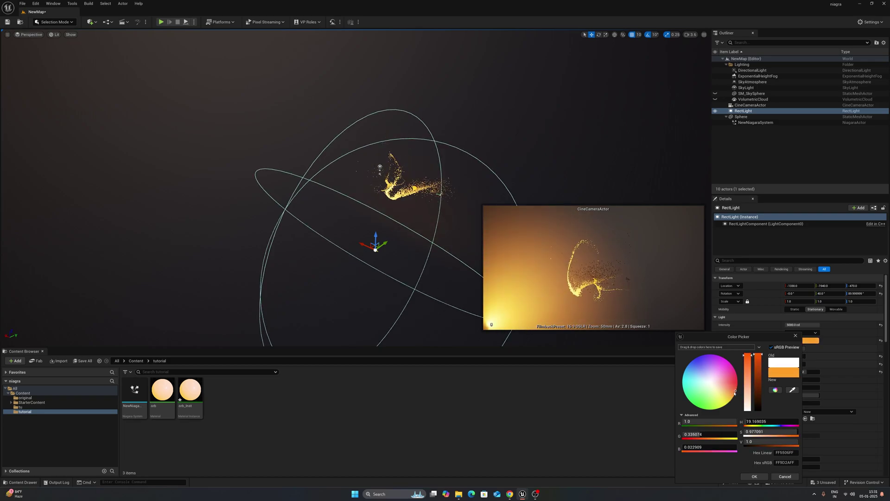
left_click(755, 476)
left_click_drag(362, 251, 392, 259)
left_click(770, 157)
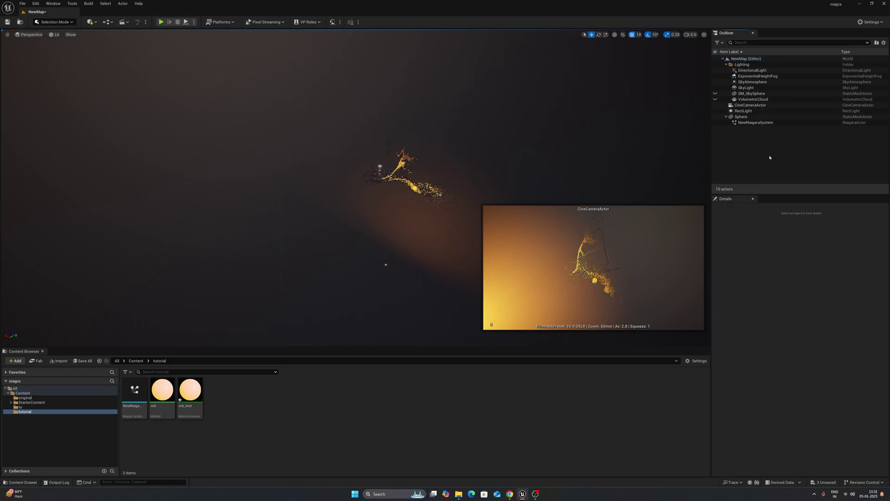
Set the volumetric fog start distance of the ExponentialHeightFog to 4000.
left_click(753, 70)
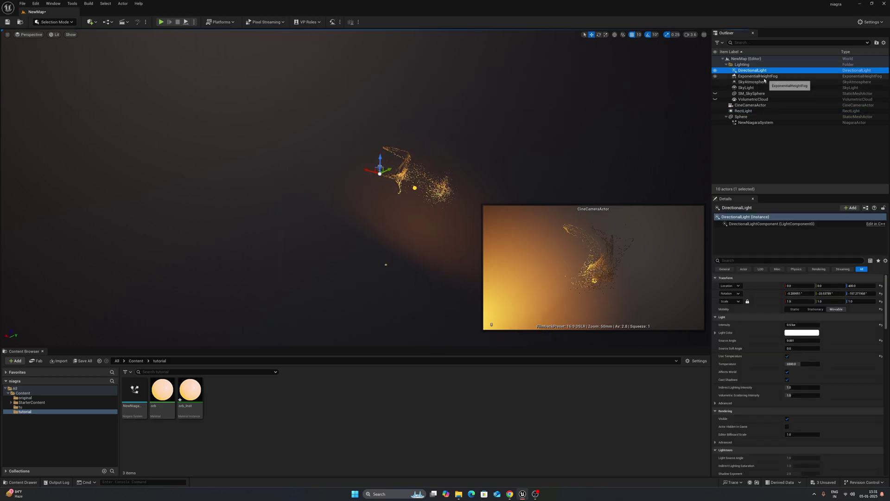
left_click(760, 76)
scroll(752, 351, "down", 5)
scroll(753, 352, "down", 5)
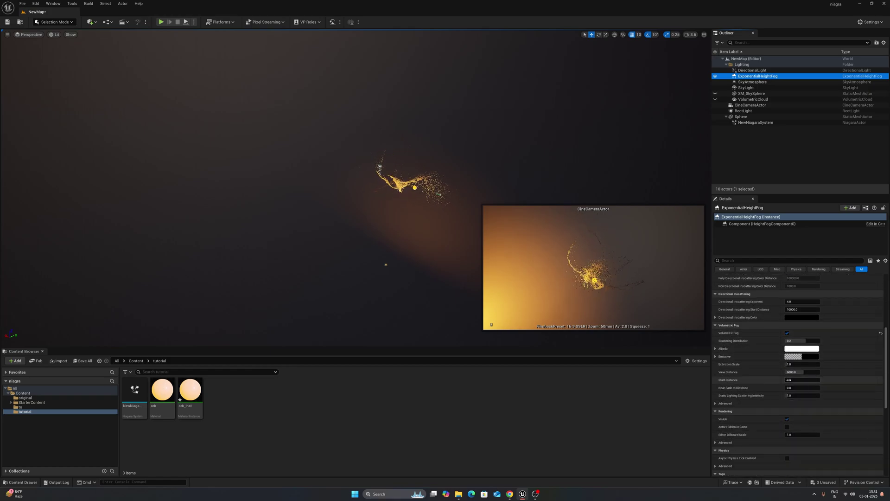
left_click_drag(792, 380, 827, 379)
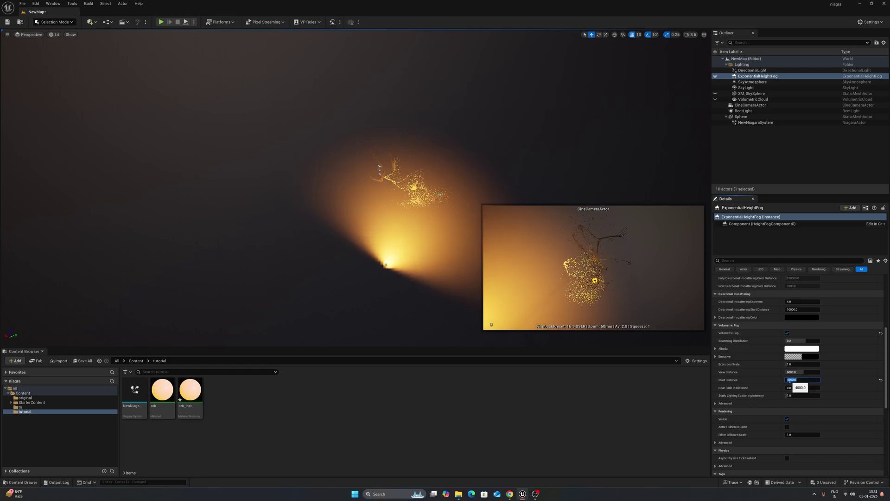
Reduce the volumetric fog's view distance, lower its extinction scale to about 0.94 and raise its scattering distribution to about 0.3.
left_click_drag(803, 371, 779, 372)
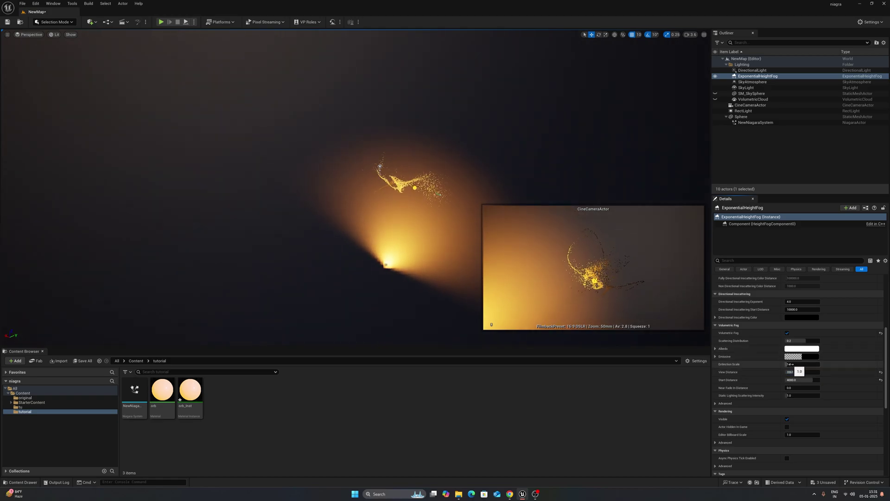
left_click_drag(788, 364, 784, 364)
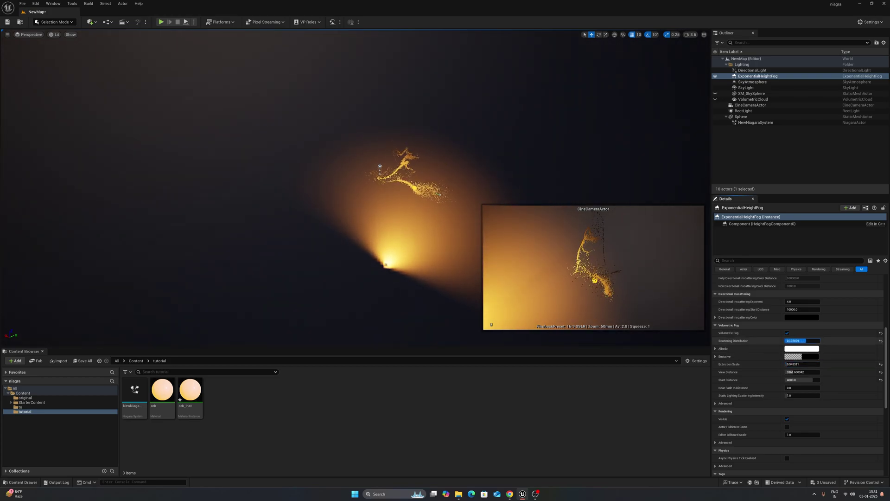
mouse_move(809, 340)
left_mouse_down()
mouse_move(818, 340)
mouse_move(810, 341)
left_mouse_up()
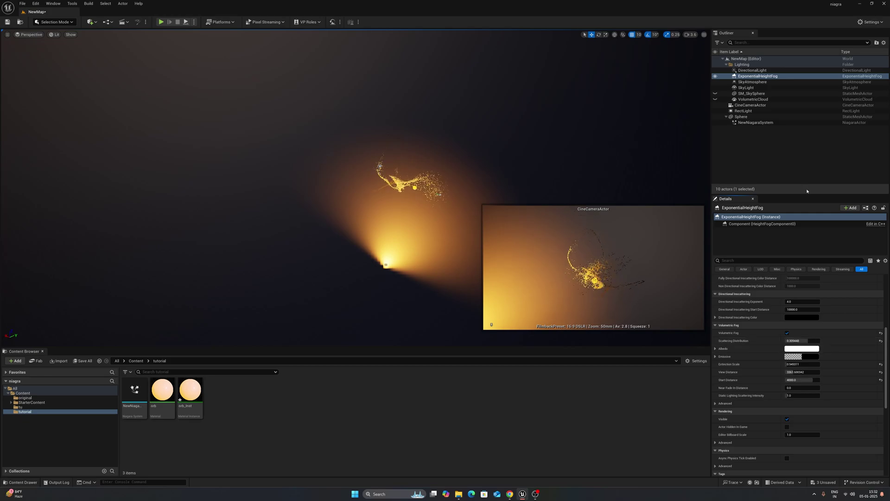
left_click(649, 245)
scroll(466, 214, "up", 8)
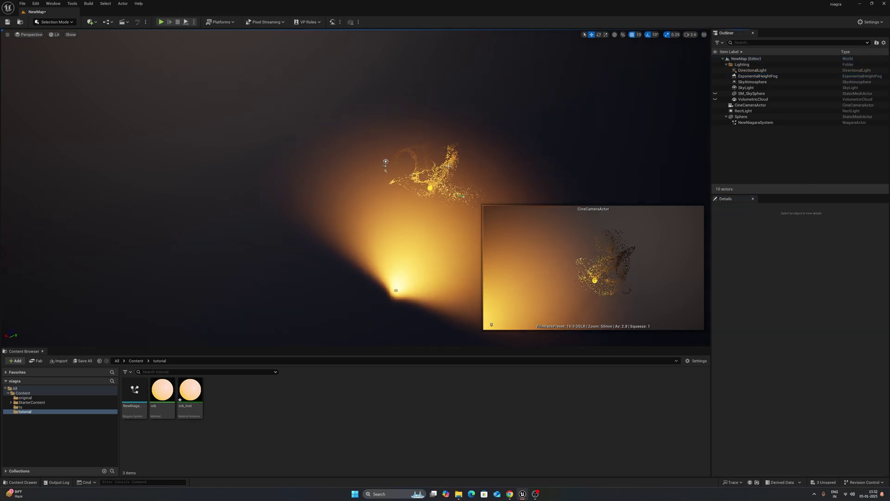
left_click_drag(466, 189, 465, 184)
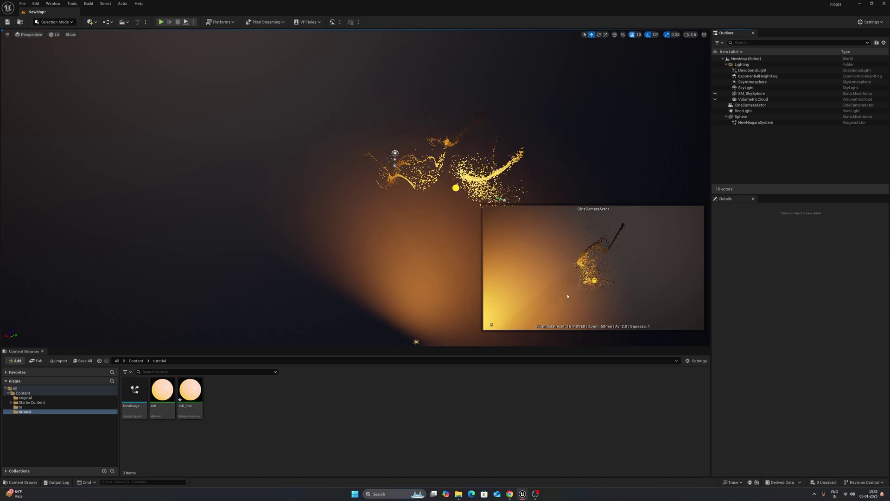
Create a new material named paeticle in the tutorial folder and open it for editing.
right_click(254, 429)
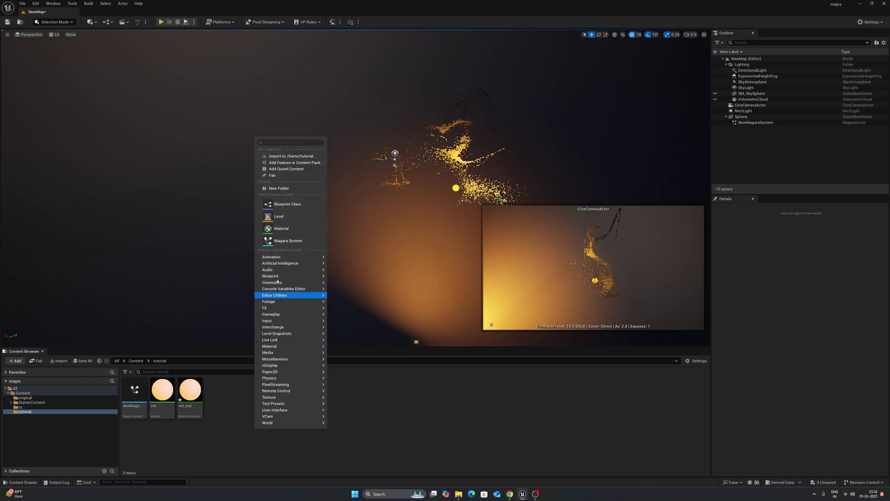
left_click(281, 228)
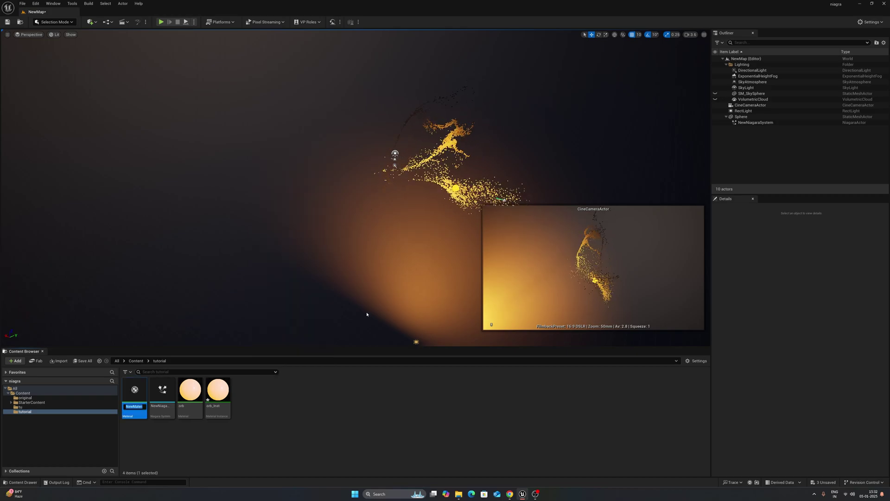
type("particle")
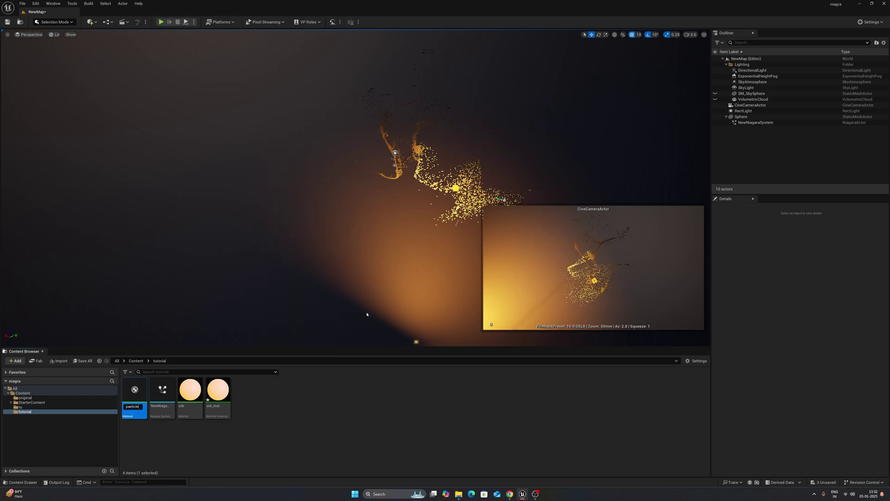
key("Return")
key("Return")
Add a Constant3Vector node to the material graph and place it beside the material output node.
right_click(286, 192)
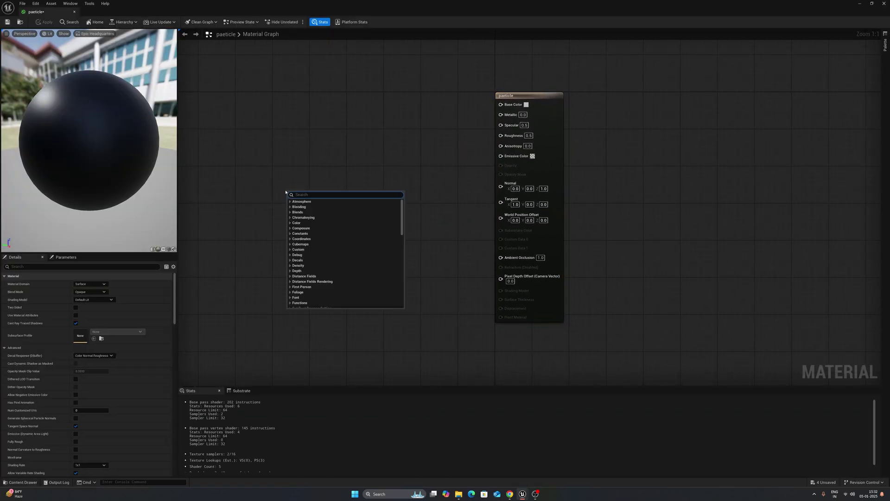
type("consta")
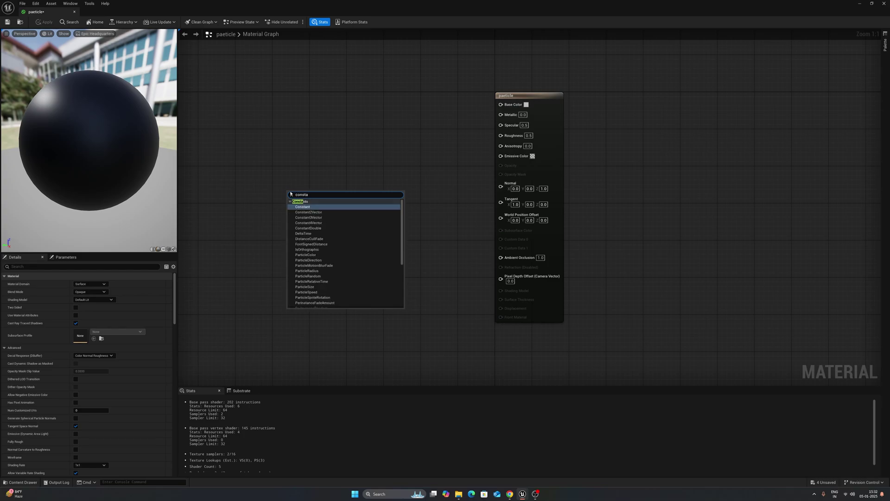
key("Down")
key("Down")
key("Return")
left_click_drag(321, 195, 322, 167)
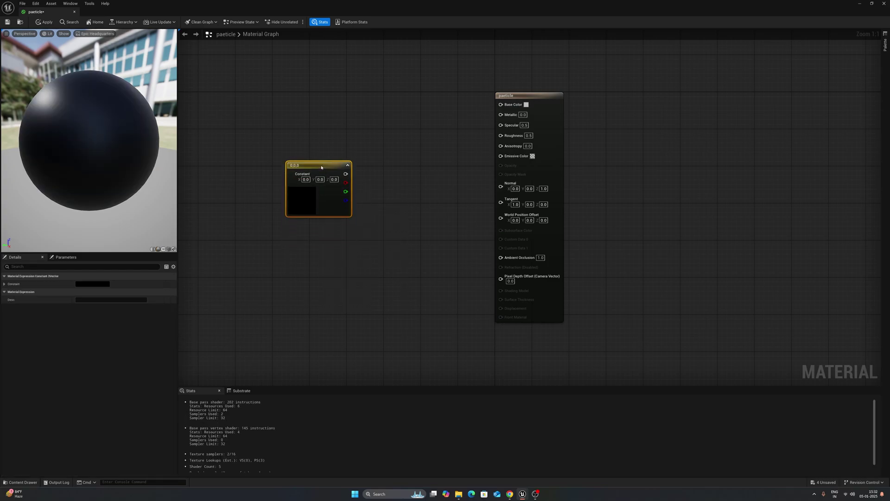
Add two scalar parameters below the color constant and name them metal and rough.
left_click(303, 258)
left_click(304, 258)
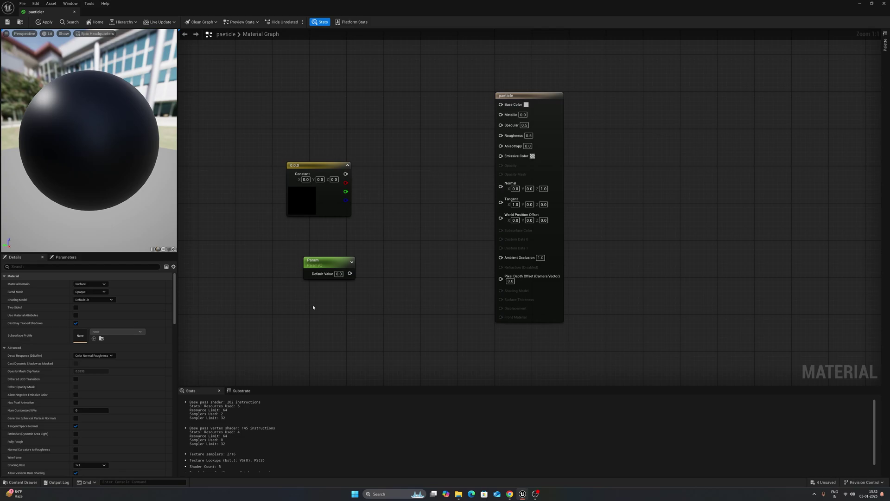
left_click(313, 307)
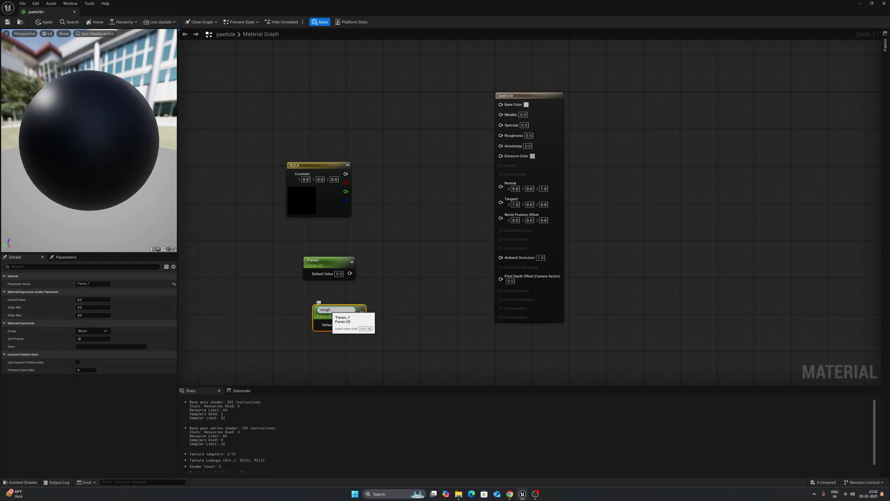
left_click(290, 308)
left_click(327, 260)
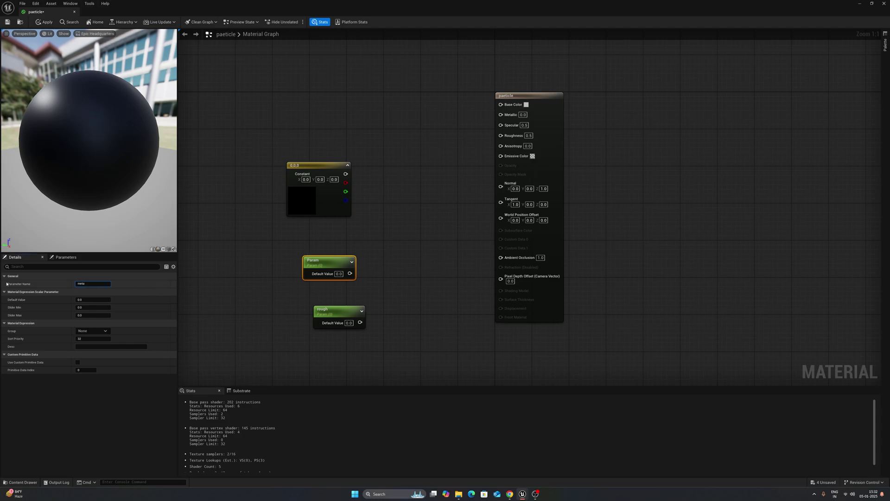
left_click(222, 323)
Connect the metal parameter to Metallic, the rough parameter to Roughness and the color constant to Base Color.
left_click_drag(320, 261, 402, 218)
left_click_drag(491, 144, 500, 114)
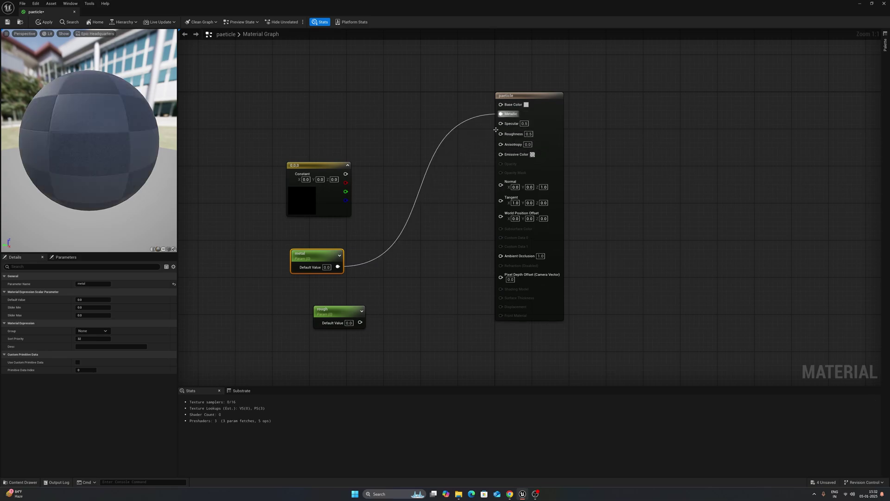
left_click_drag(359, 323, 500, 133)
left_click_drag(345, 174, 501, 104)
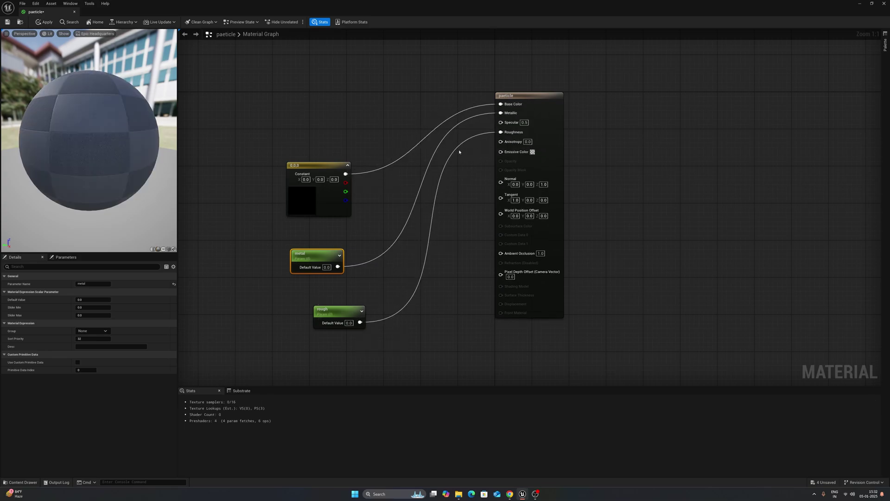
Move the color constant node higher in the graph and set its color to light grey with a value of 0.715625.
left_click_drag(322, 172, 321, 133)
double_click(314, 177)
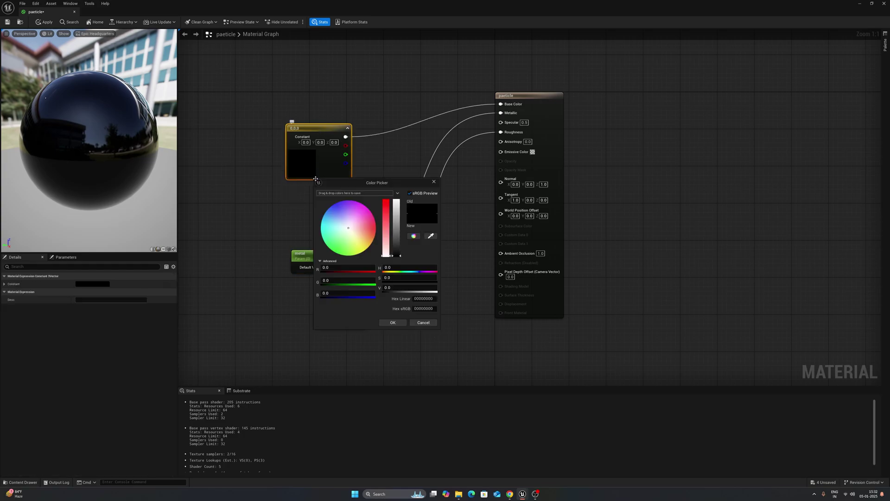
left_click_drag(392, 242, 395, 209)
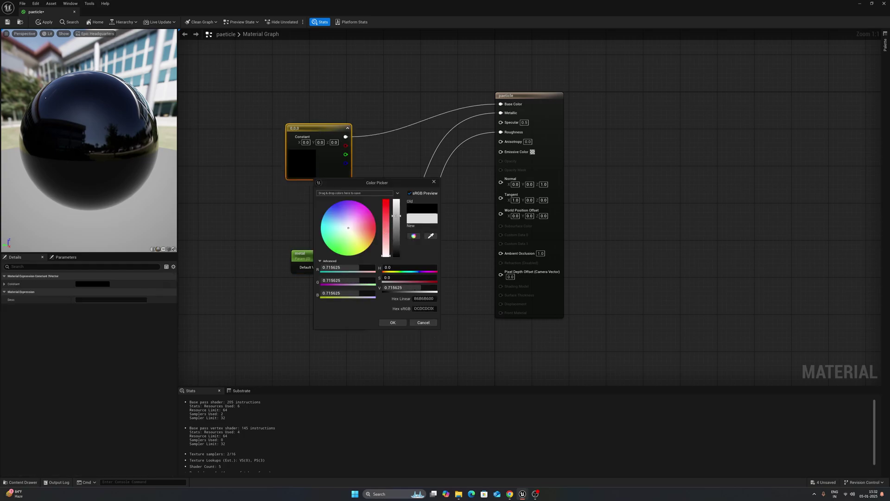
left_click(393, 322)
Set the metal parameter's default value to 1 and the rough parameter's default value to 0.2.
left_click(330, 267)
type("1")
key("Return")
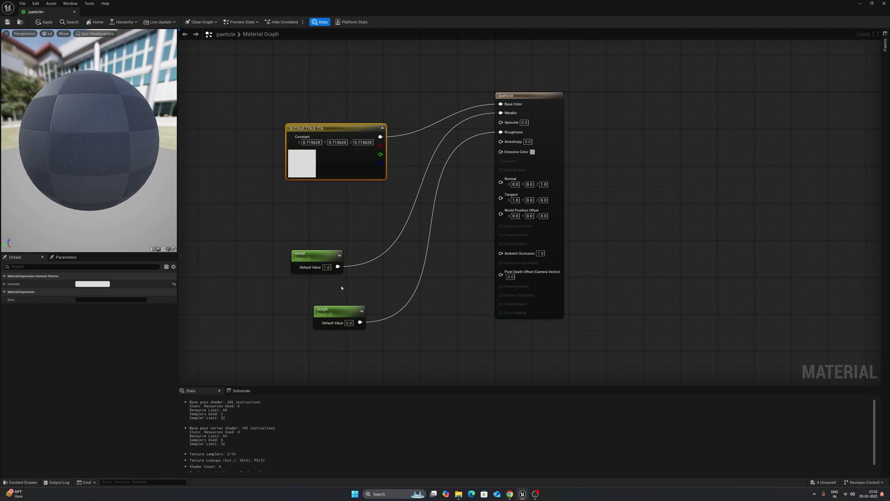
left_click(348, 323)
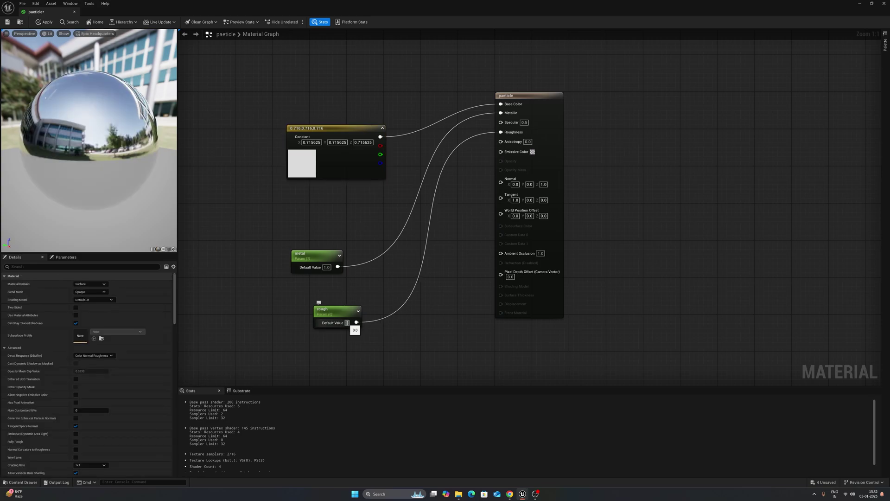
type("0.2")
key("Return")
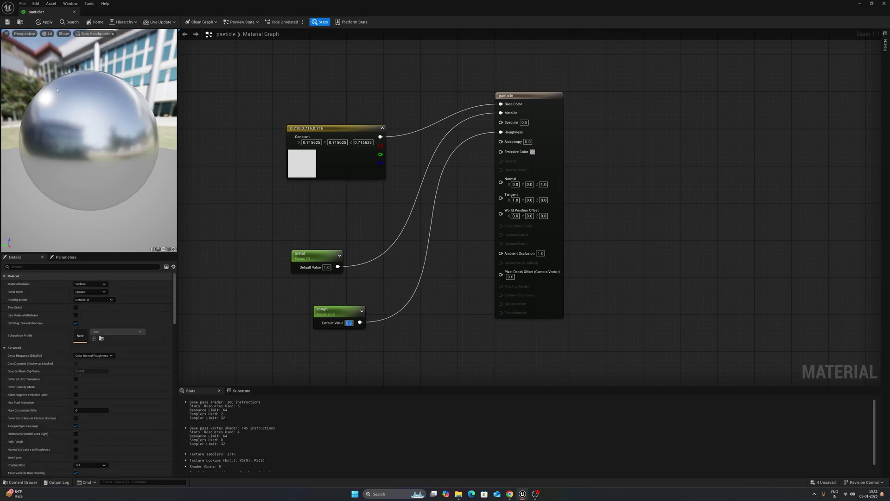
Save and close the particle material, and create a material instance from it in the tutorial folder.
left_click(7, 22)
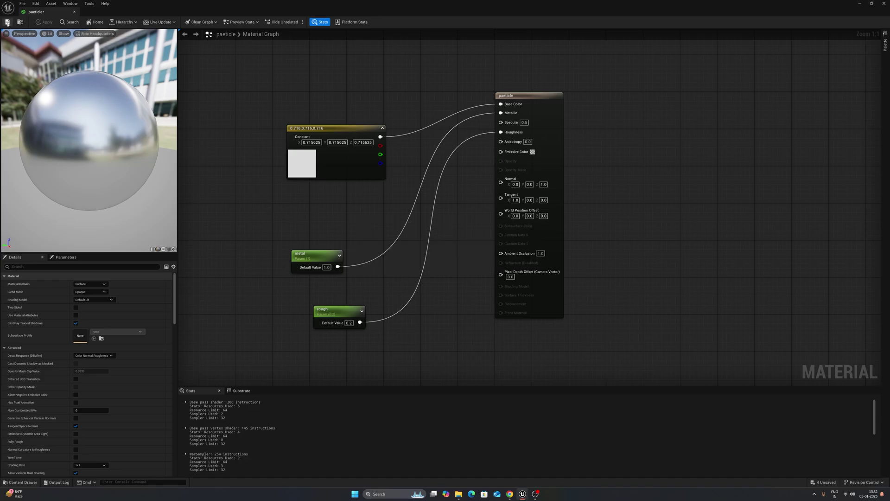
left_click(74, 13)
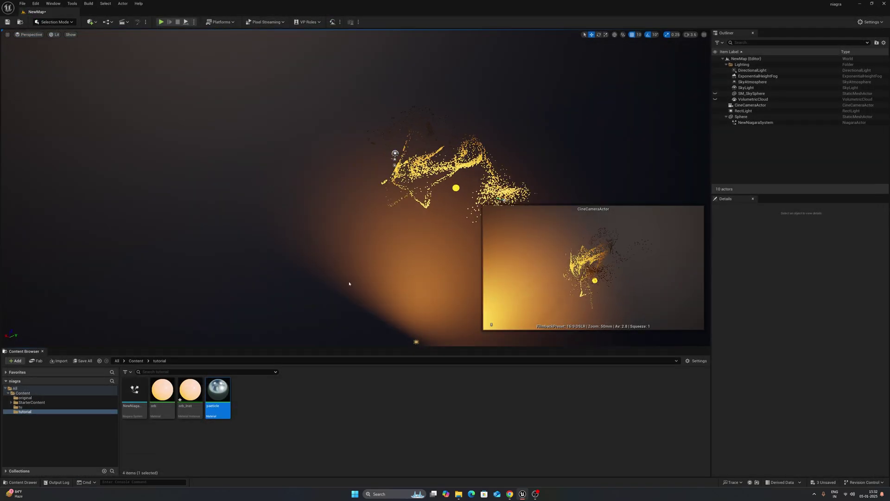
right_click(228, 394)
right_click(216, 394)
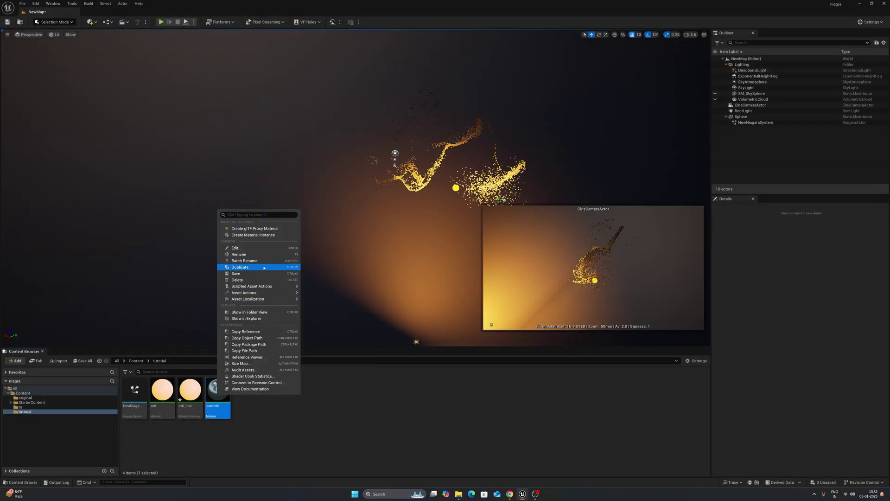
left_click(268, 237)
left_click(384, 404)
Open NewNiagaraSystem, enable material overrides on its Mesh Renderer and add one override material entry.
double_click(135, 395)
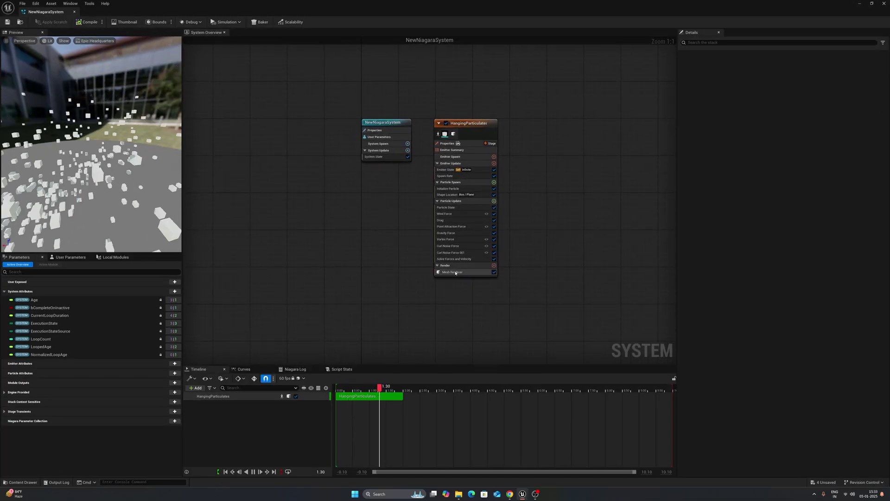
left_click(464, 272)
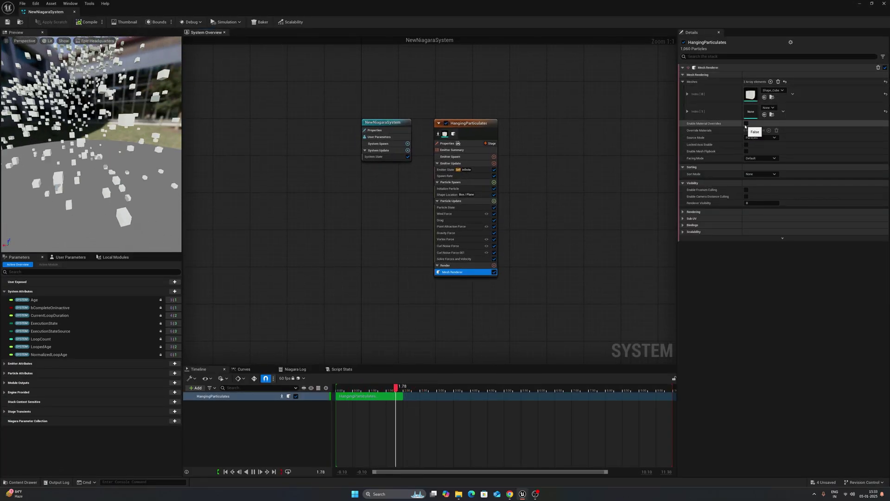
left_click(746, 124)
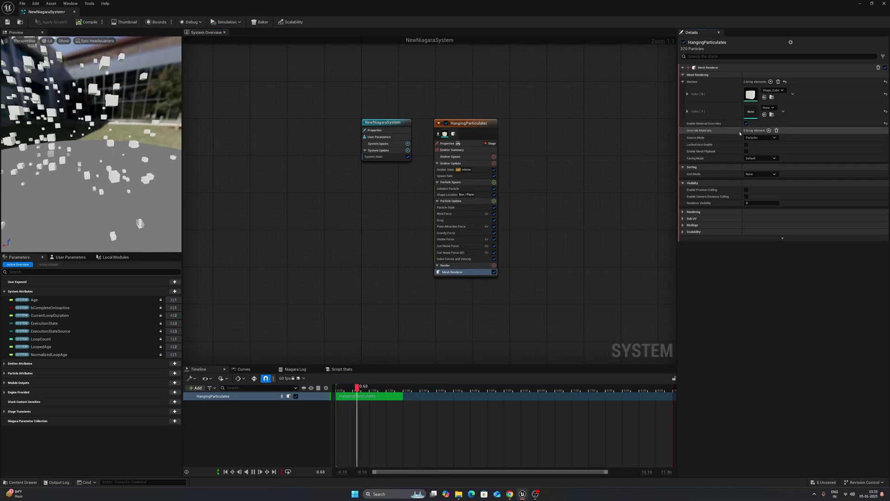
left_click(769, 131)
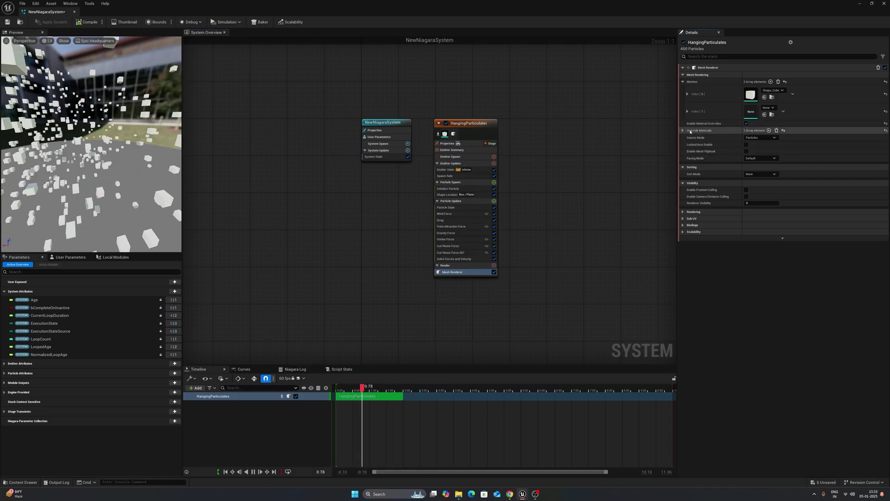
Assign the particle_Inst material instance as the explicit material of the Mesh Renderer's override entry.
left_click(683, 131)
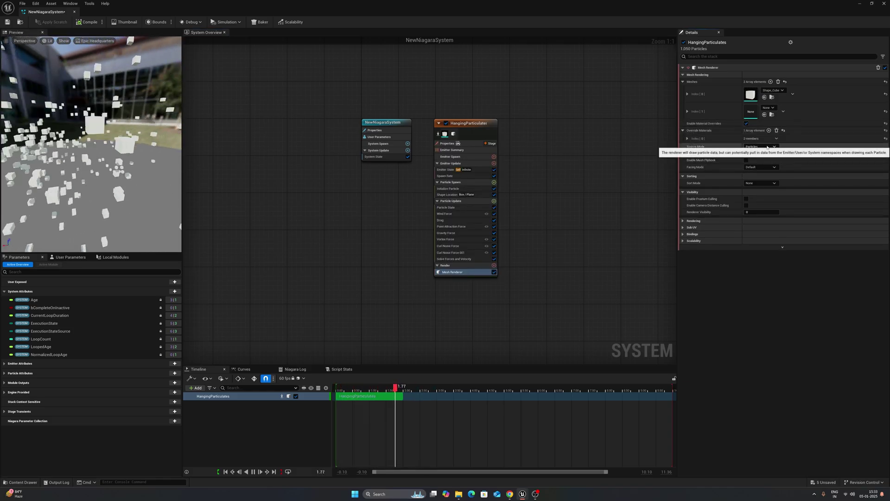
left_click(688, 138)
left_click(781, 148)
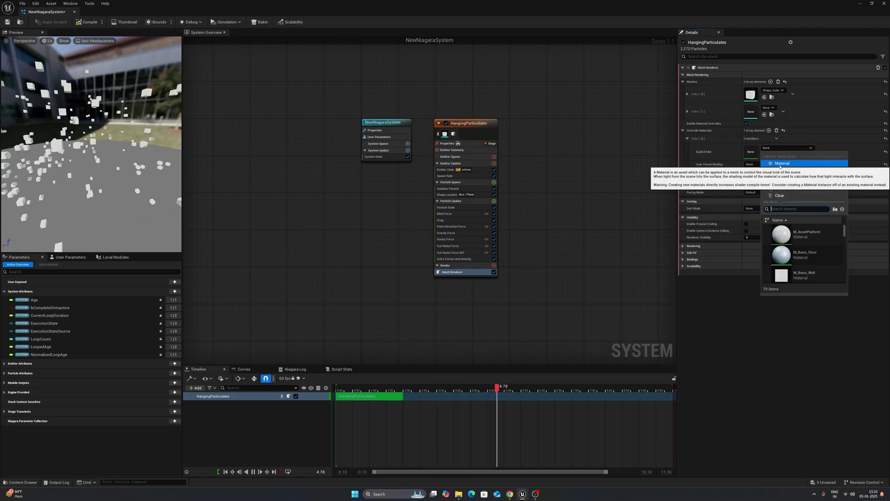
type("inst")
scroll(806, 257, "down", 2)
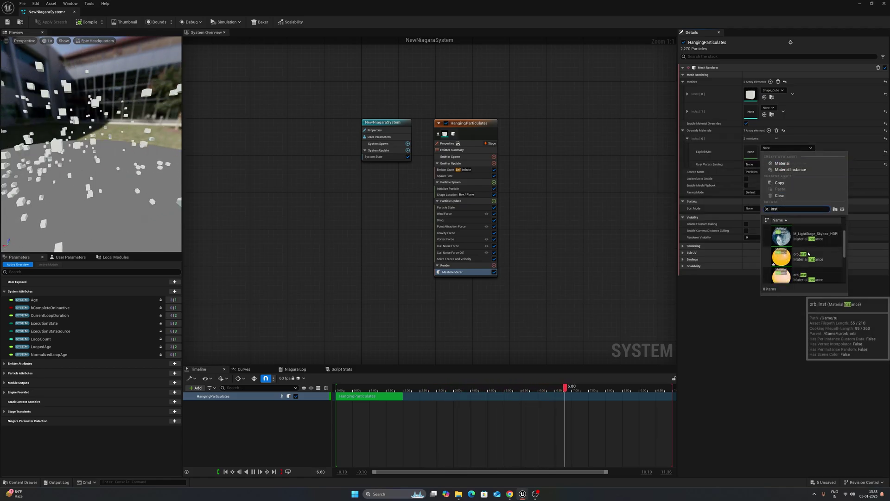
scroll(809, 255, "down", 3)
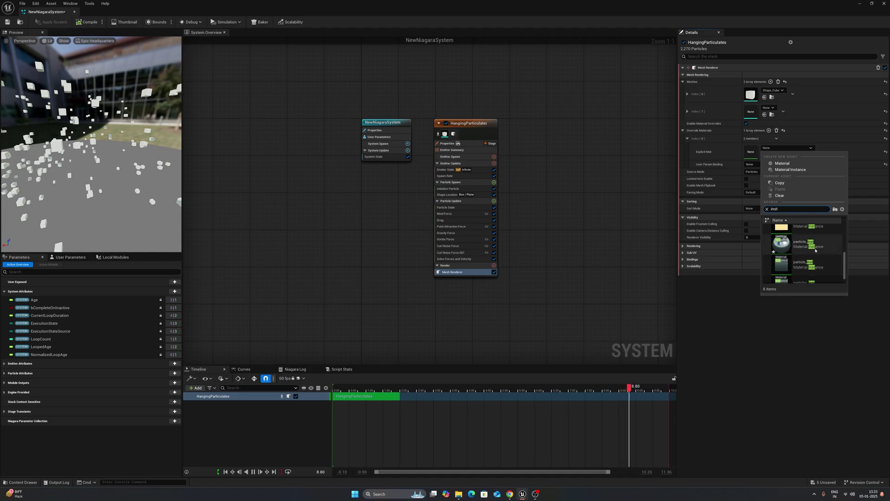
left_click(816, 249)
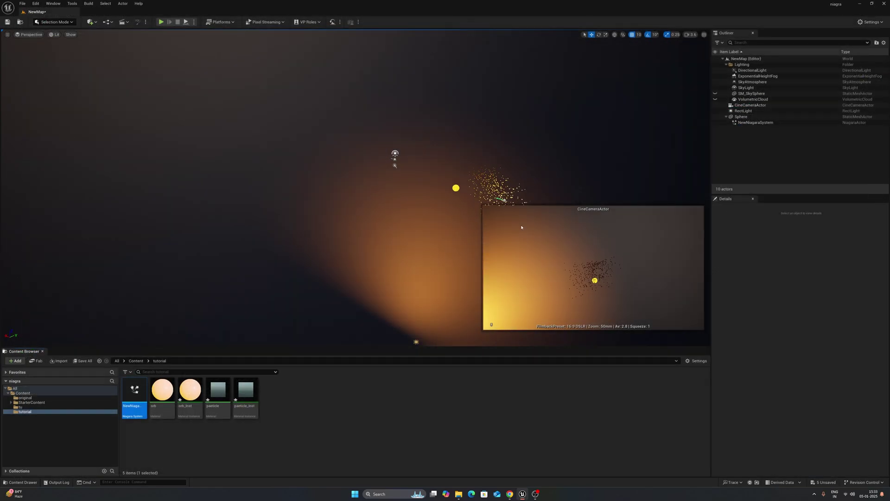
key("w")
right_click_drag(521, 228, 522, 228)
right_click_drag(339, 143, 339, 144)
key("w")
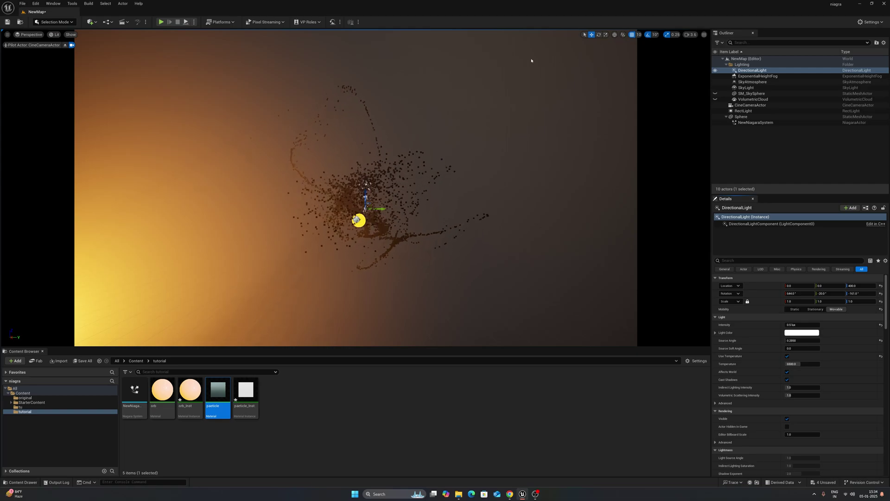
Stop piloting the cine camera and add a second rect light to the scene.
left_click(65, 45)
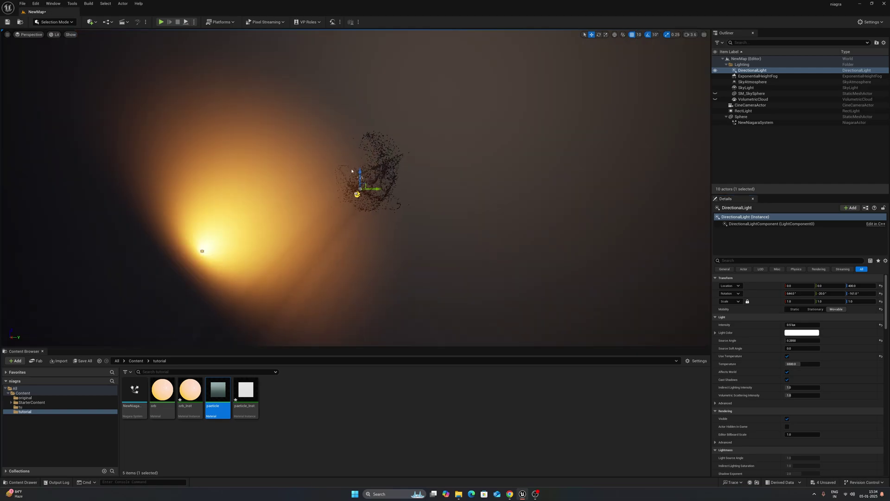
right_click_drag(296, 186, 302, 213)
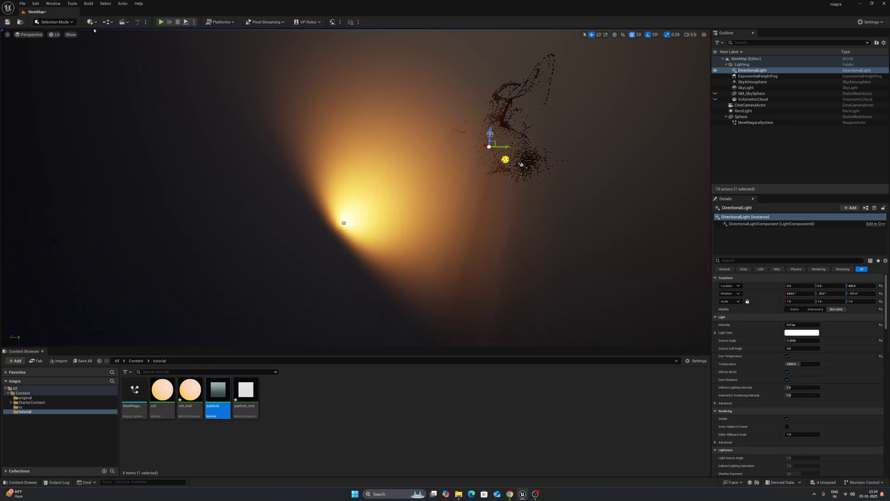
left_click(91, 22)
mouse_move(128, 85)
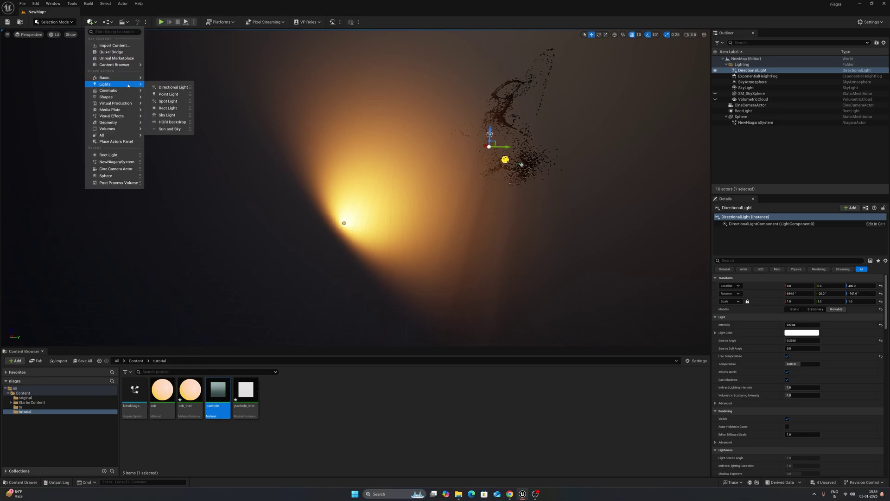
left_click(170, 109)
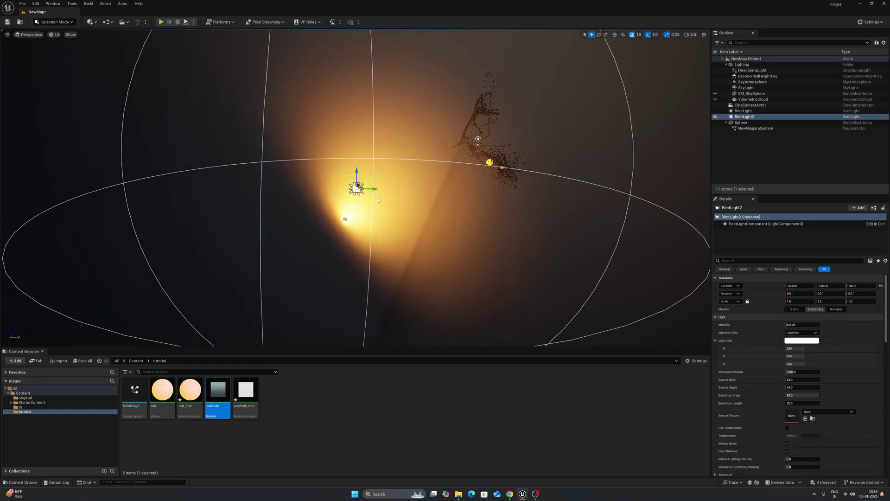
Move the new rect light past the particles, turned to face them, and set its intensity to 8000 cd.
right_click_drag(376, 167, 278, 173)
key("s")
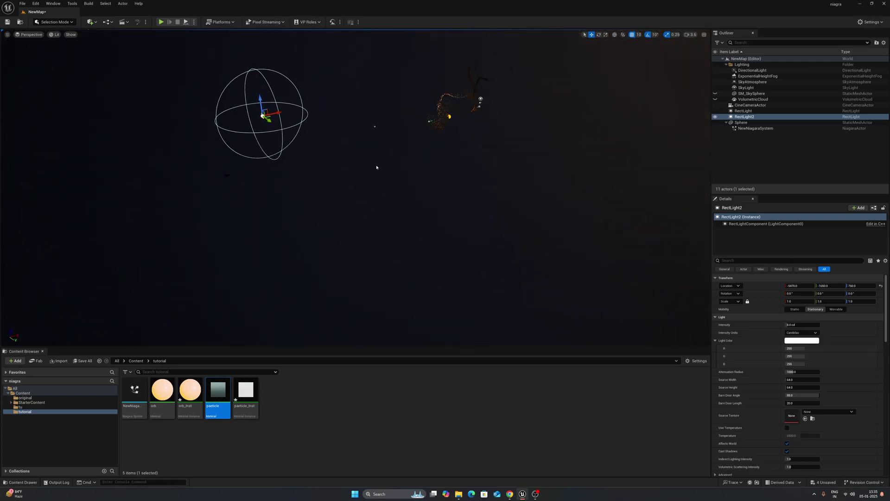
left_click_drag(280, 120, 559, 114)
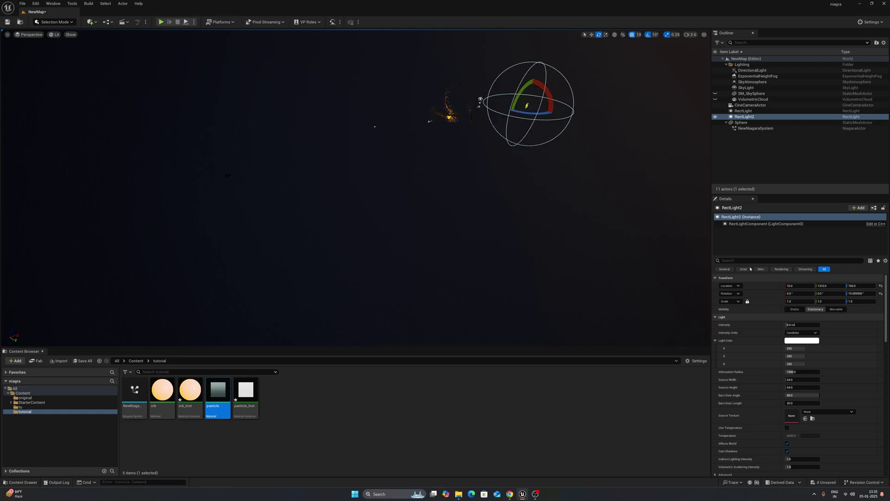
left_click(800, 325)
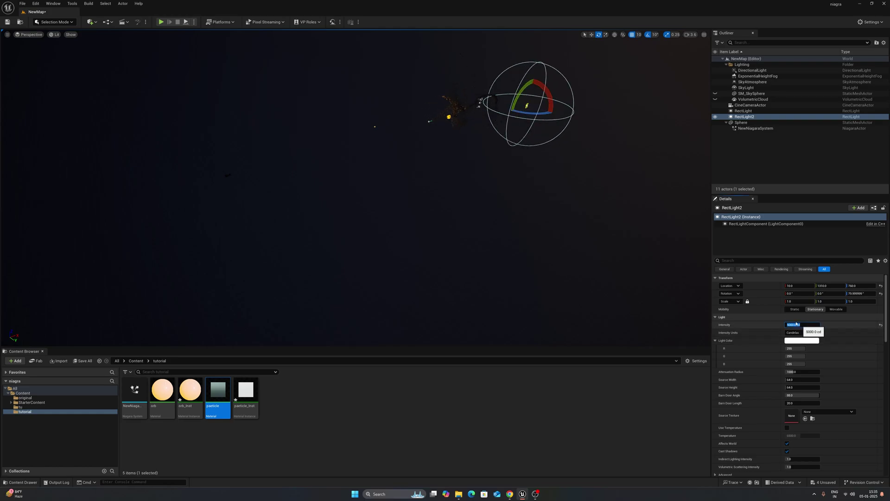
Raise the second rect light above the glowing sphere and tilt it down toward the particles.
right_click_drag(558, 135, 573, 124)
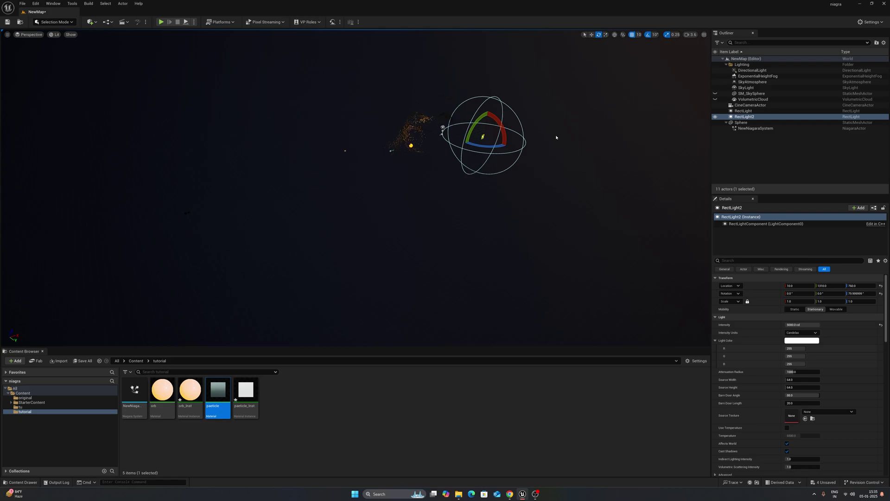
scroll(557, 137, "up", 3)
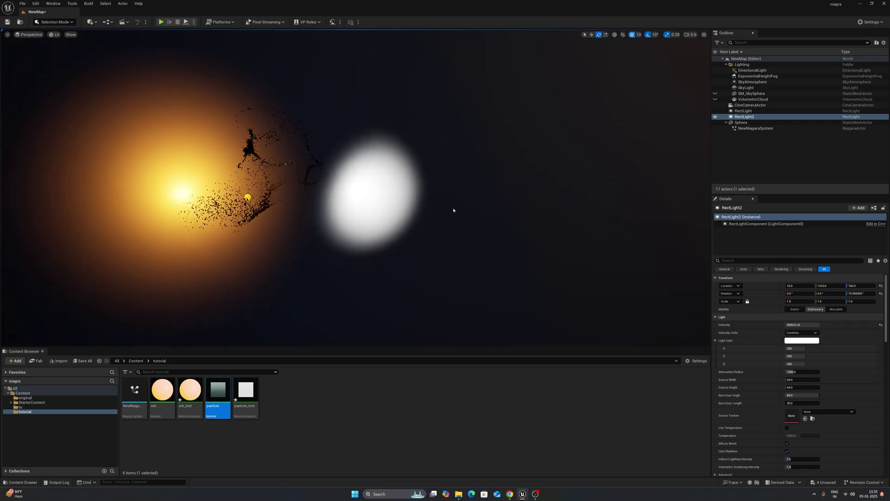
right_click_drag(454, 209, 419, 211)
key("g")
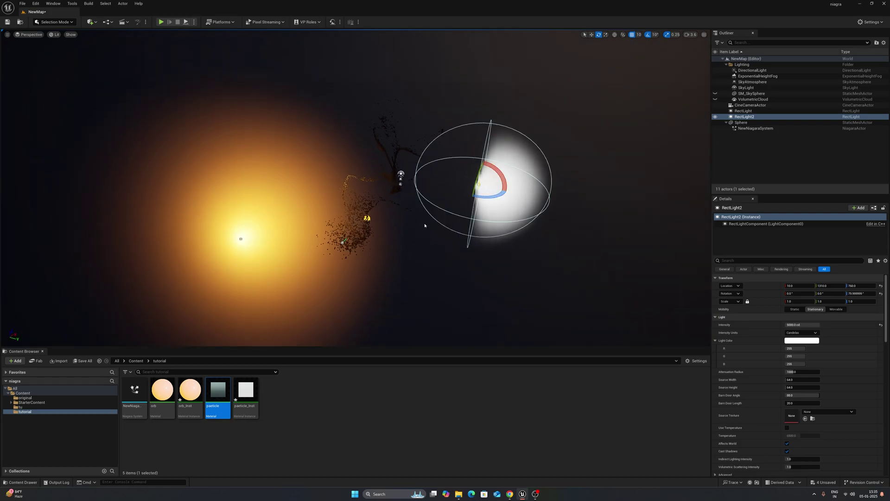
mouse_move(491, 196)
left_mouse_down()
mouse_move(466, 167)
mouse_move(493, 186)
left_mouse_up()
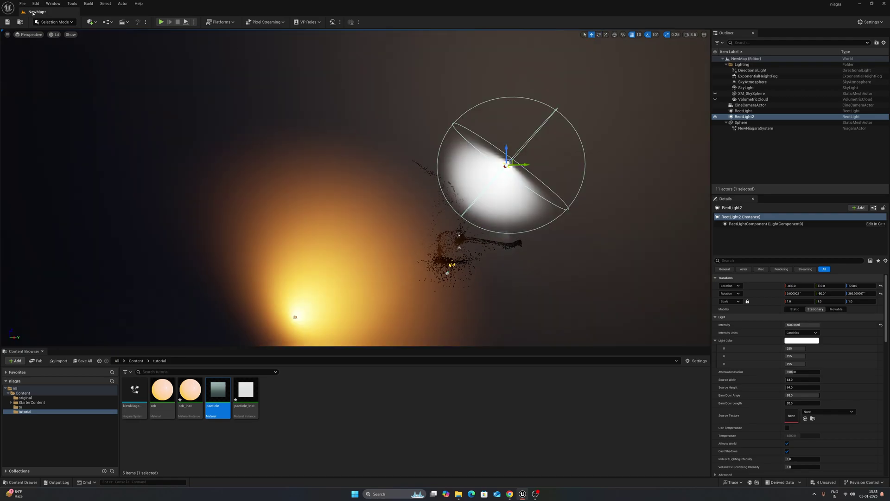
Pilot the cine camera and shift the second rect light further along the Y axis, away from the orange light.
left_click(29, 35)
left_click(46, 110)
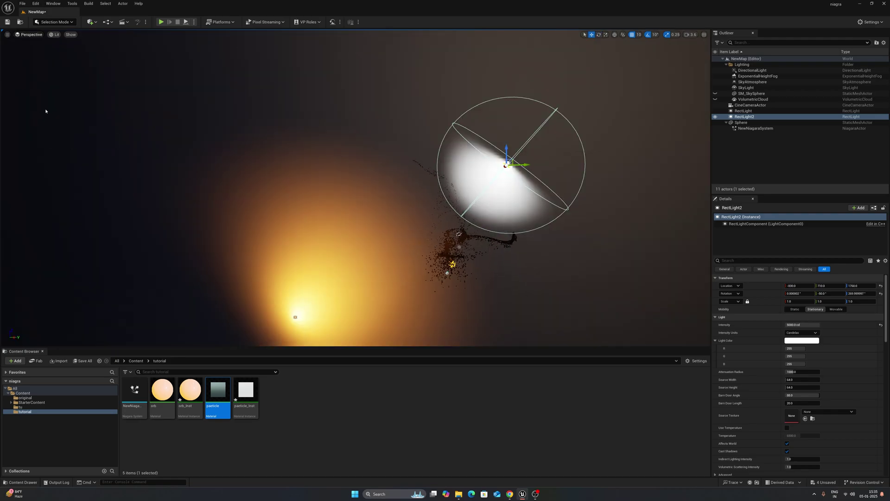
scroll(422, 118, "down", 3)
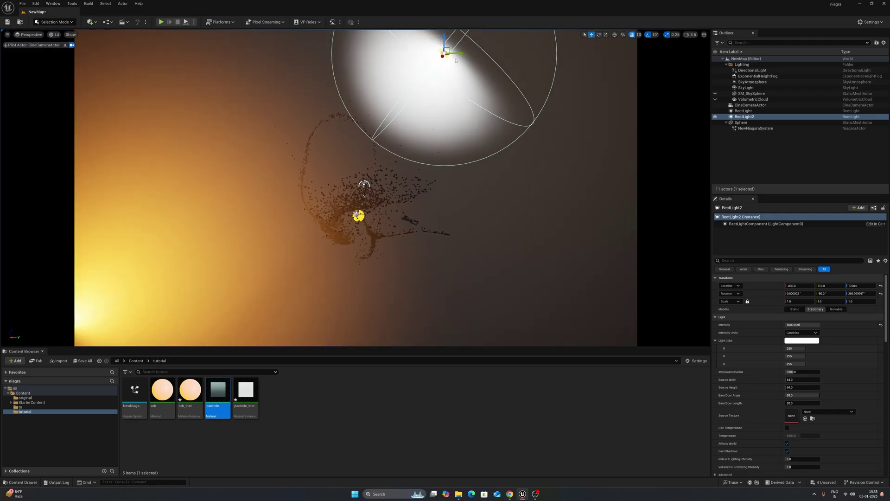
left_click_drag(460, 53, 508, 77)
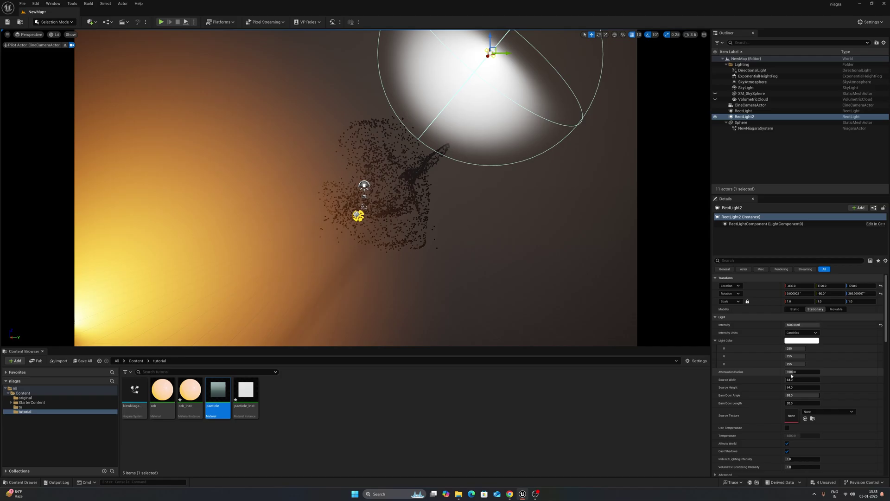
Increase the second rect light's attenuation radius to about 4400 and set its intensity to 100 cd.
left_click_drag(789, 372, 812, 372)
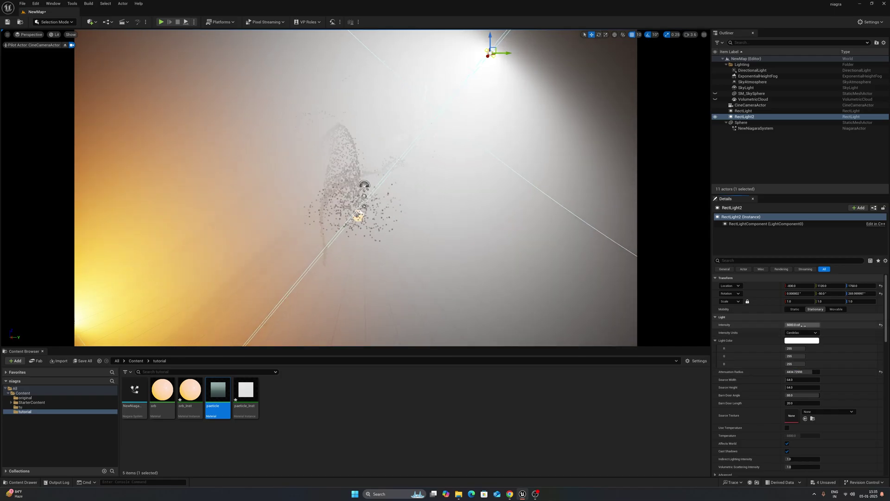
key("Return")
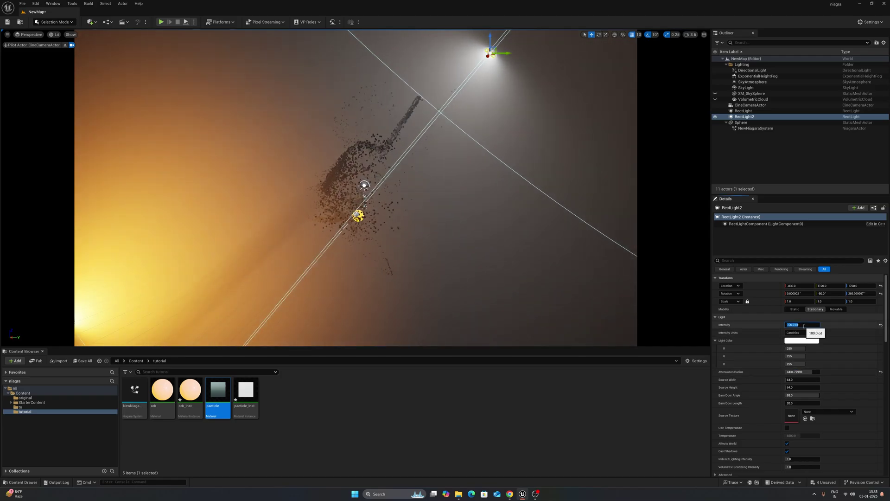
Move the second rect light up and outward beyond the camera frame, and bring the camera closer to the particles.
left_click_drag(506, 52, 522, 38)
mouse_move(396, 179)
right_mouse_down()
mouse_move(390, 199)
mouse_move(399, 180)
mouse_move(393, 185)
right_mouse_up()
key("w")
Set the second rect light's color to blue, hex sRGB 3C9CFFFF, and select RectLight2 again.
left_click(796, 341)
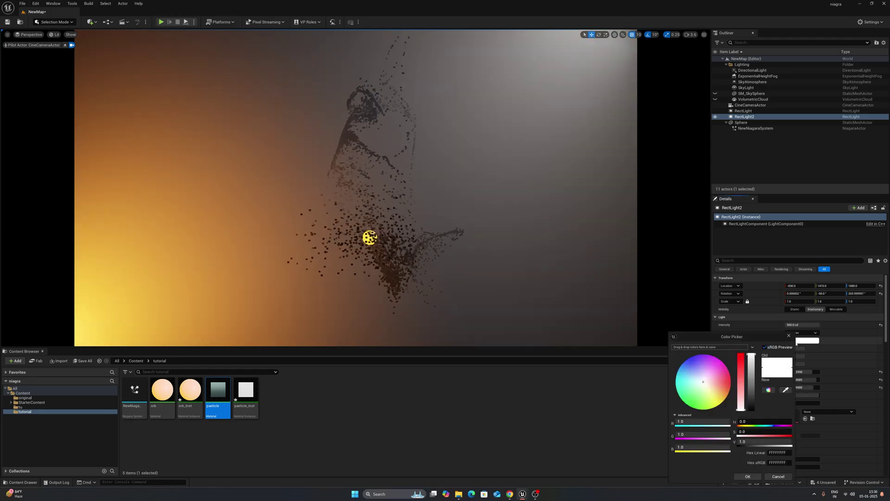
mouse_move(704, 383)
left_mouse_down()
mouse_move(726, 400)
mouse_move(691, 363)
left_mouse_up()
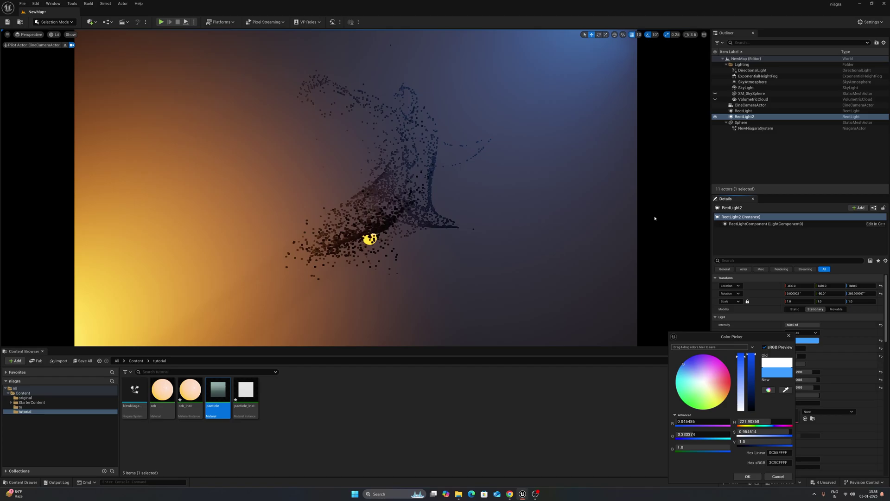
left_click(730, 161)
left_click(744, 116)
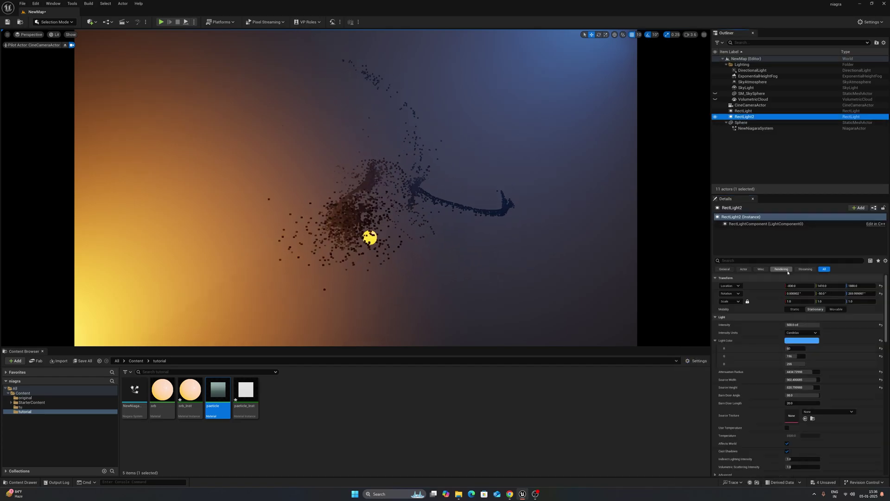
Move the second rect light further outward to about X -720 and Y 1973, then lower its intensity.
left_click(799, 286)
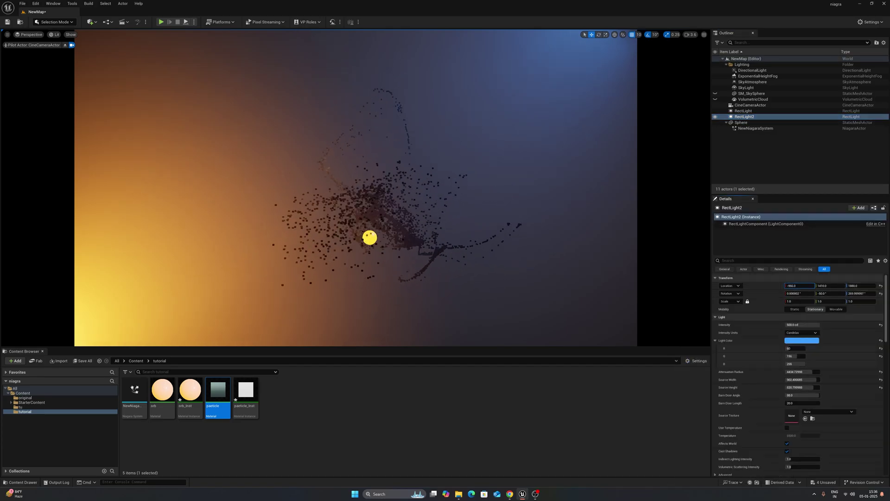
left_click_drag(831, 285, 853, 285)
left_click(801, 324)
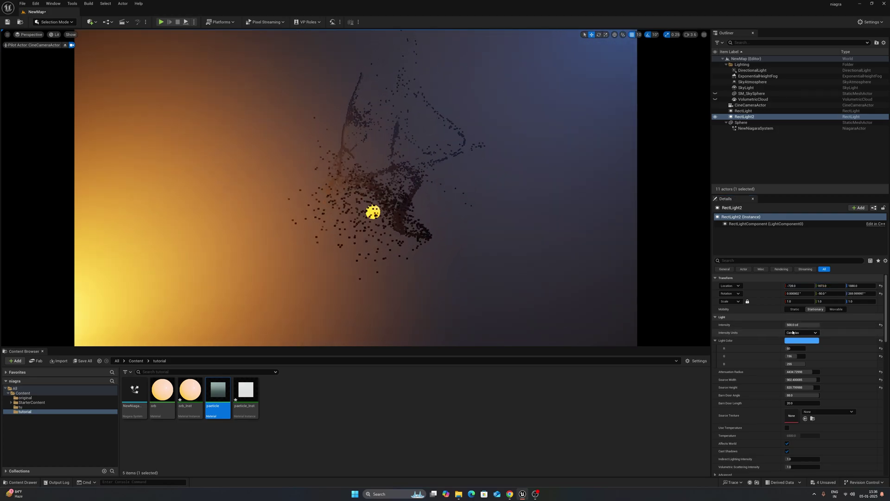
key("Return")
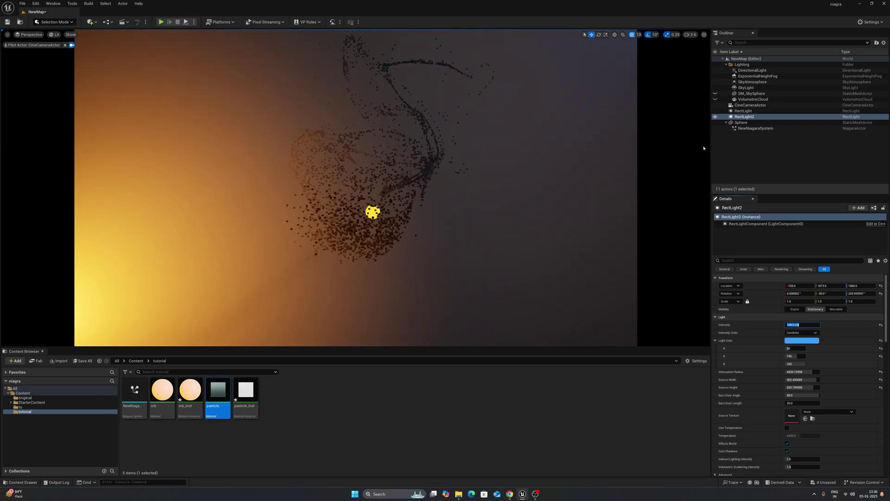
left_click(739, 152)
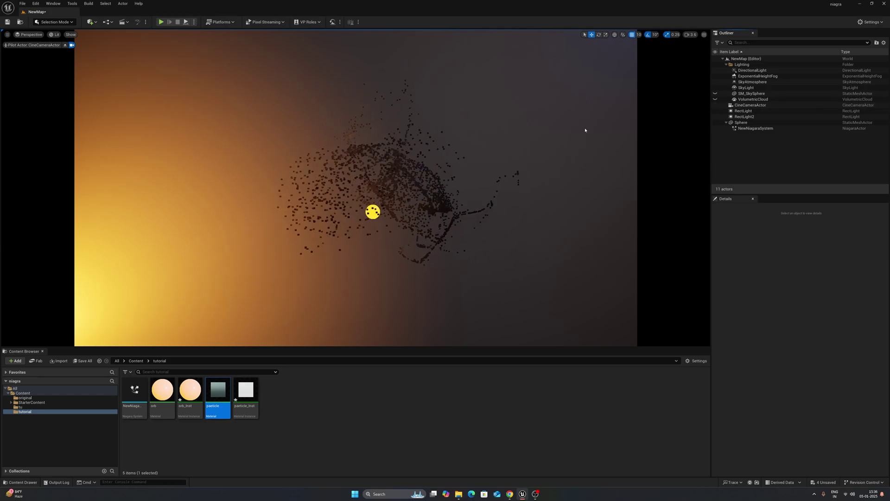
Add a post process volume to the level and enable its Infinite Extent (Unbound) setting.
left_click(95, 22)
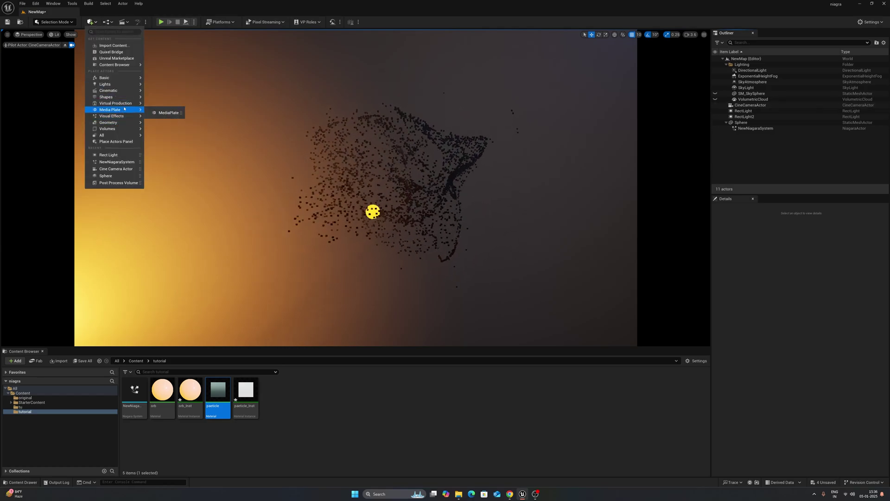
mouse_move(124, 98)
mouse_move(121, 119)
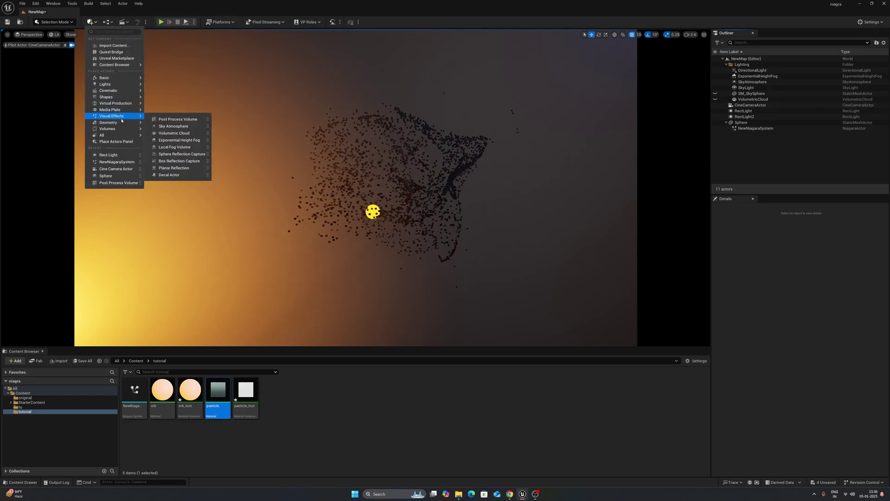
left_click(170, 120)
left_click(763, 261)
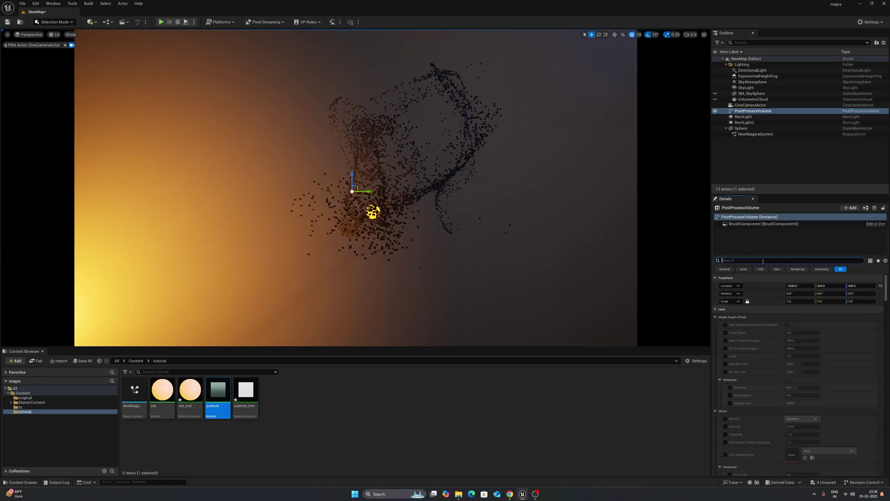
type("inf")
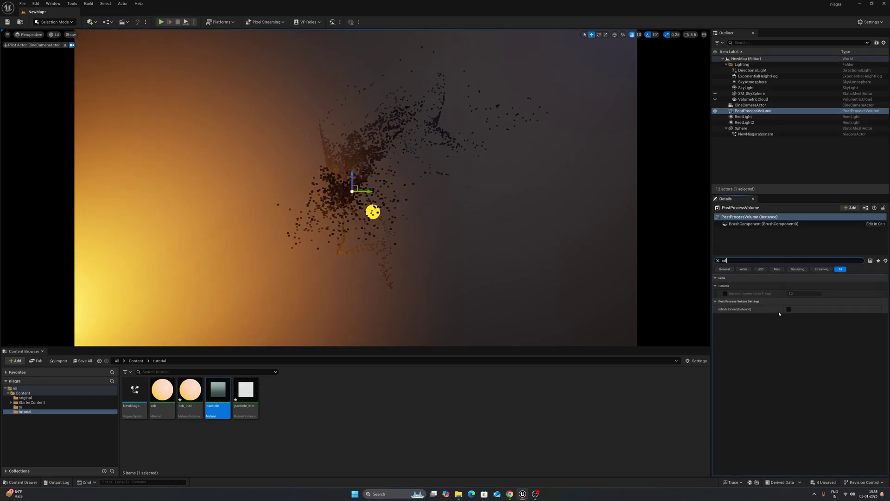
left_click(718, 261)
Enable the post process volume's bloom method and intensity overrides and raise the bloom intensity to about 2.5.
scroll(724, 306, "down", 5)
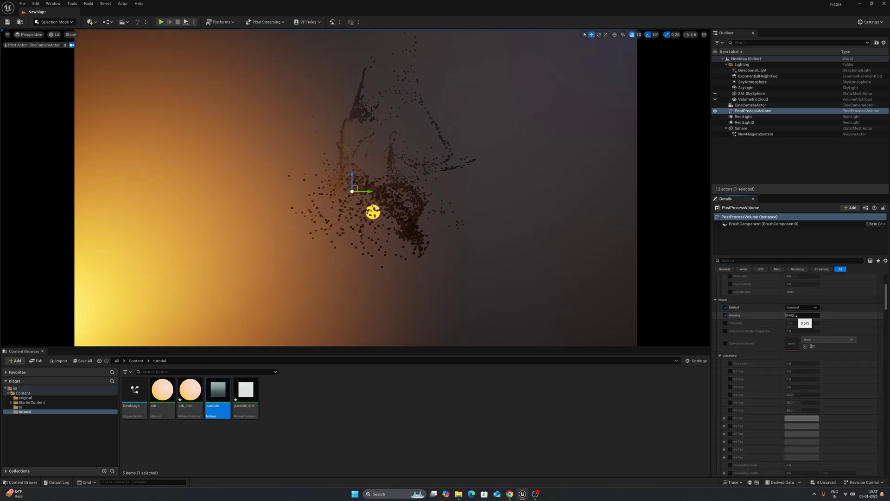
left_click_drag(787, 315, 792, 315)
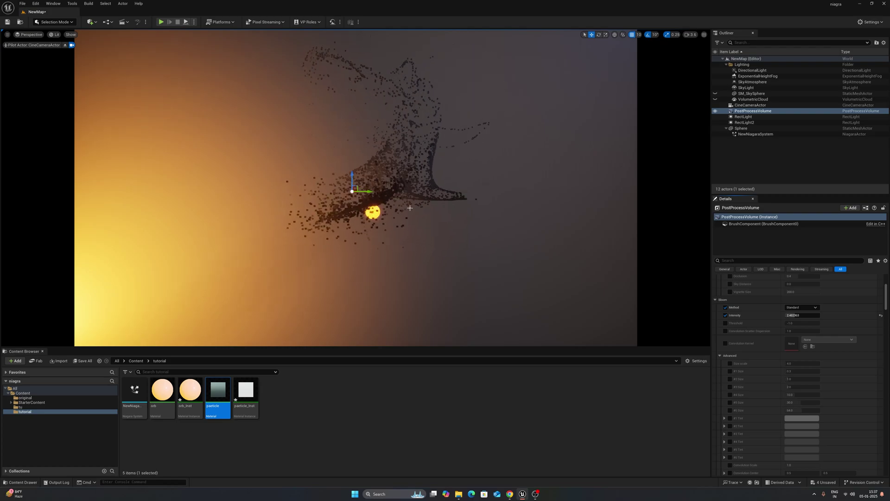
left_click(725, 156)
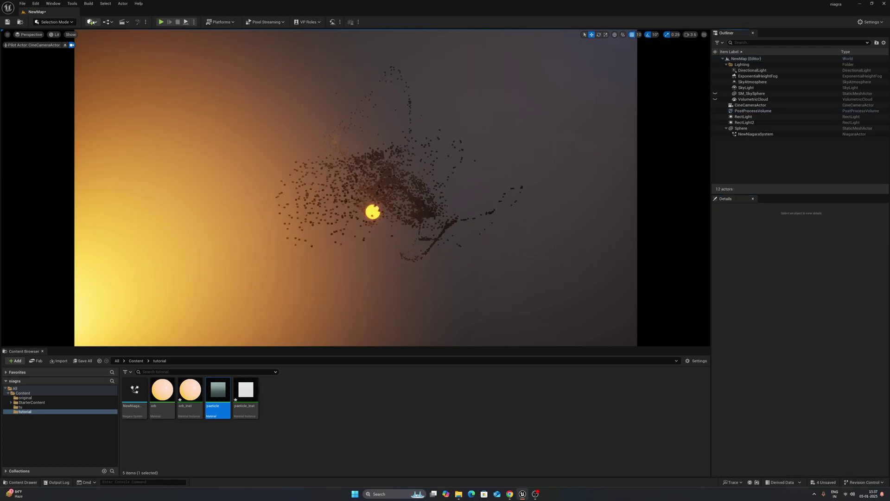
Add a third rect light, stop piloting the cine camera, and move the light along the X axis toward the particles, to about -510.
left_click(93, 22)
mouse_move(123, 86)
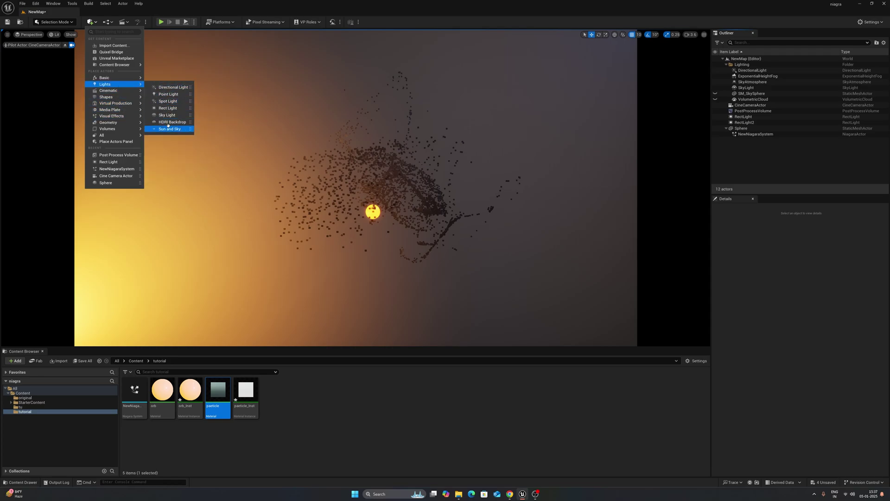
left_click(168, 108)
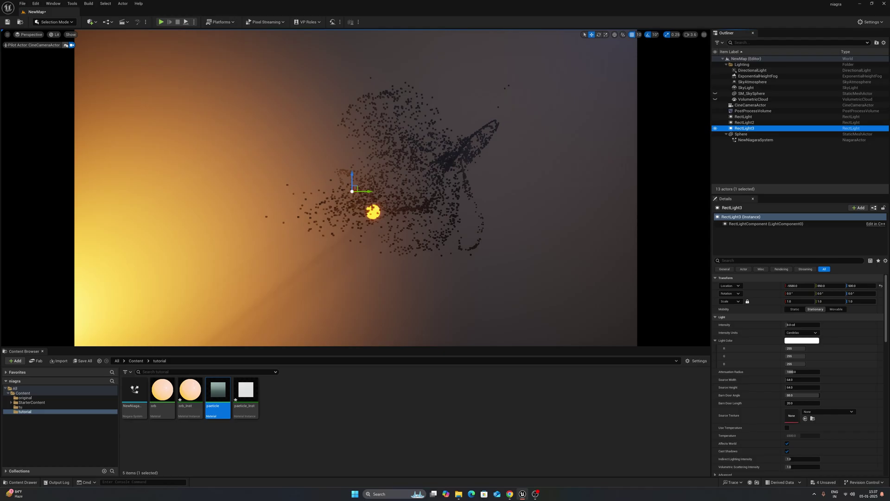
left_click(65, 45)
right_click_drag(333, 169, 384, 192)
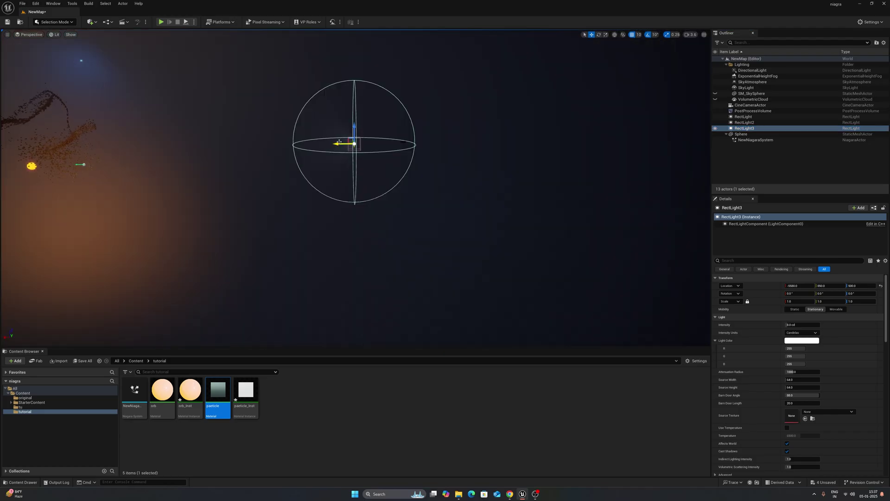
left_click_drag(335, 143, 28, 143)
Position the third rect light beside the glowing sphere, at about X -1160, Y -50, Z 340.
right_click_drag(28, 143, 4, 152)
right_click_drag(144, 139, 28, 138)
key("w")
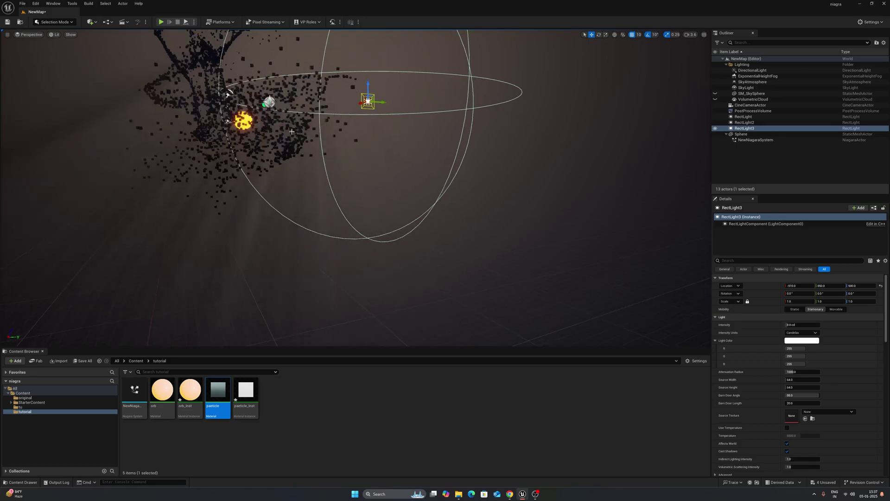
left_click_drag(380, 103, 264, 115)
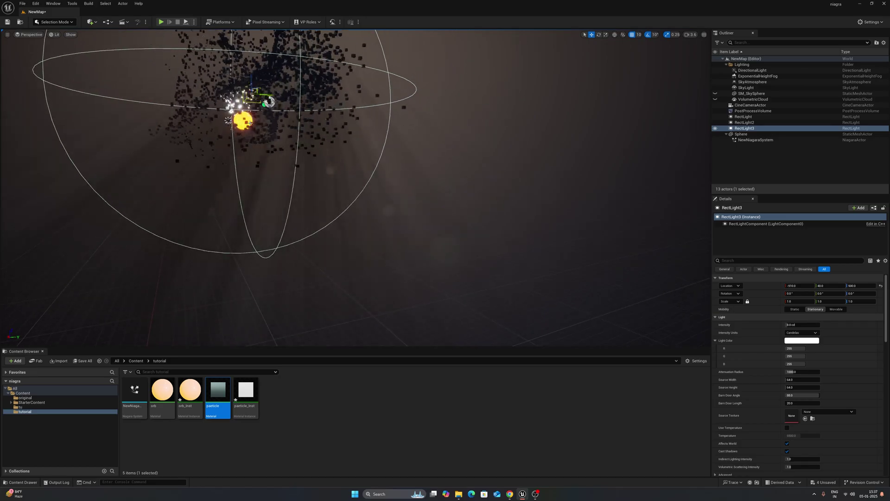
key("a")
right_click_drag(264, 115, 363, 123)
key("s")
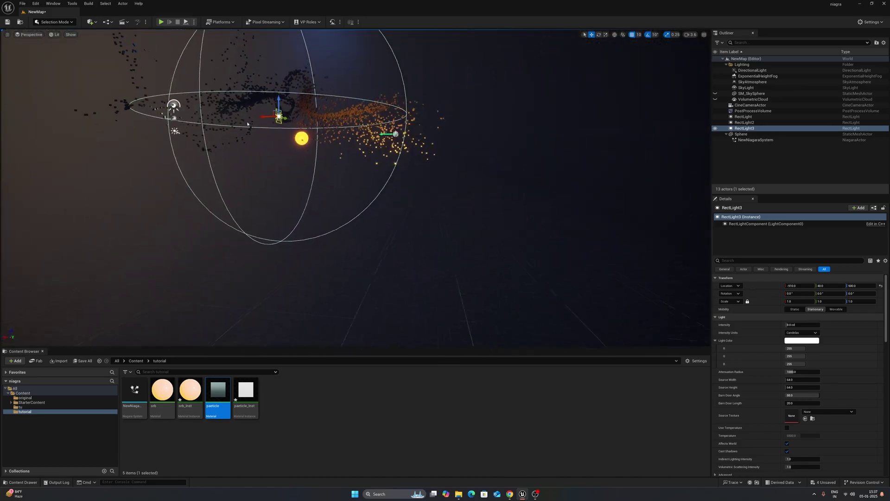
left_click_drag(267, 114, 315, 137)
key("d")
right_click_drag(316, 138, 366, 108)
key("w")
left_click_drag(400, 106, 383, 117)
Return to the cine camera view and give the third rect light about 147 cd intensity and an orange-yellow color, hex sRGB FFBF00FF.
left_click(29, 36)
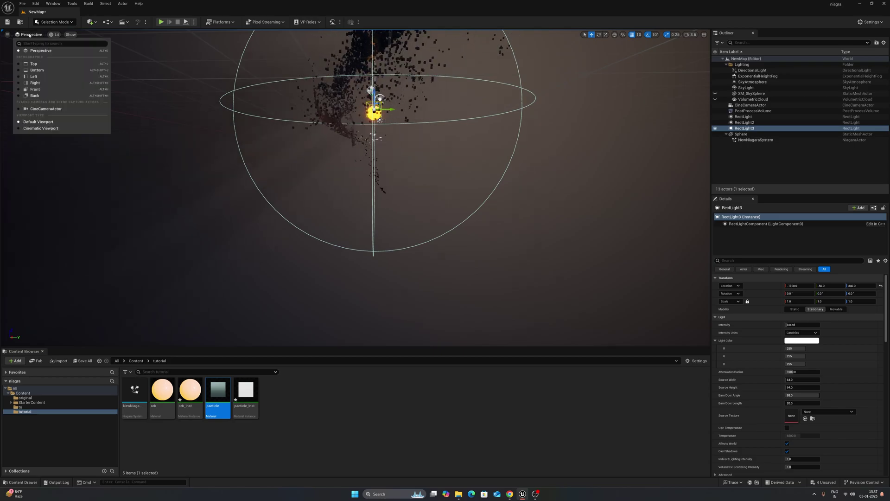
left_click(50, 110)
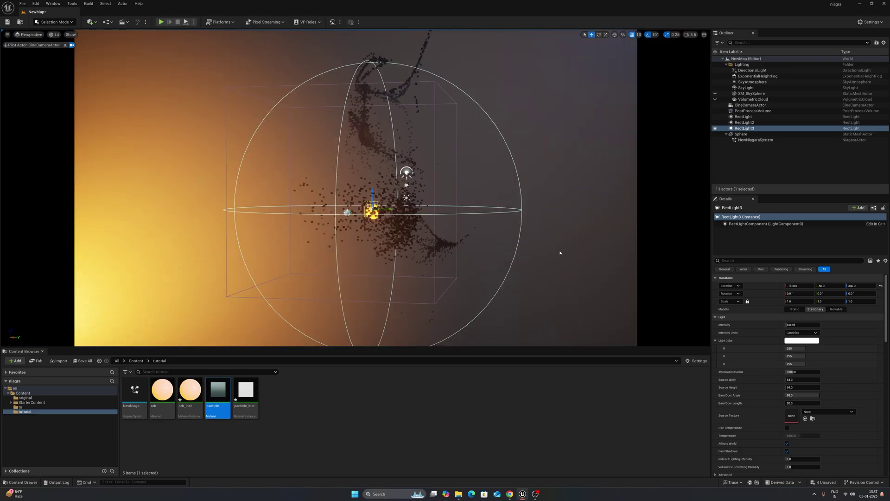
key("g")
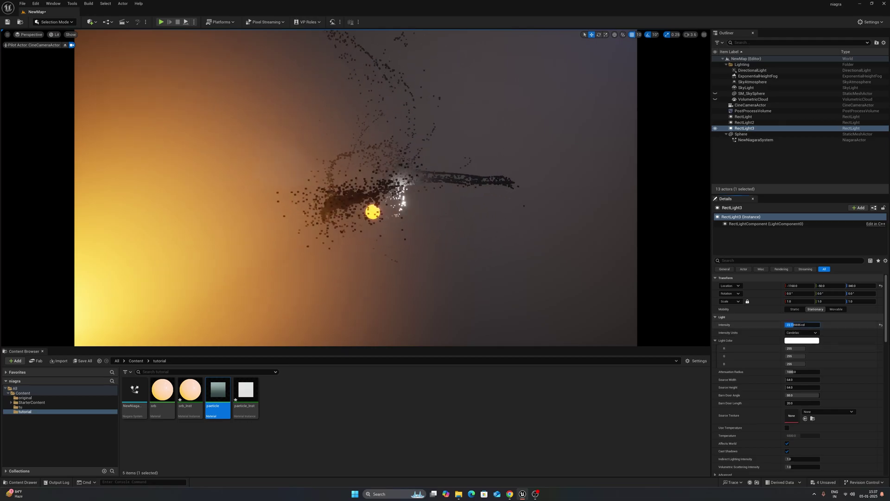
left_click_drag(802, 325, 797, 342)
left_click(797, 343)
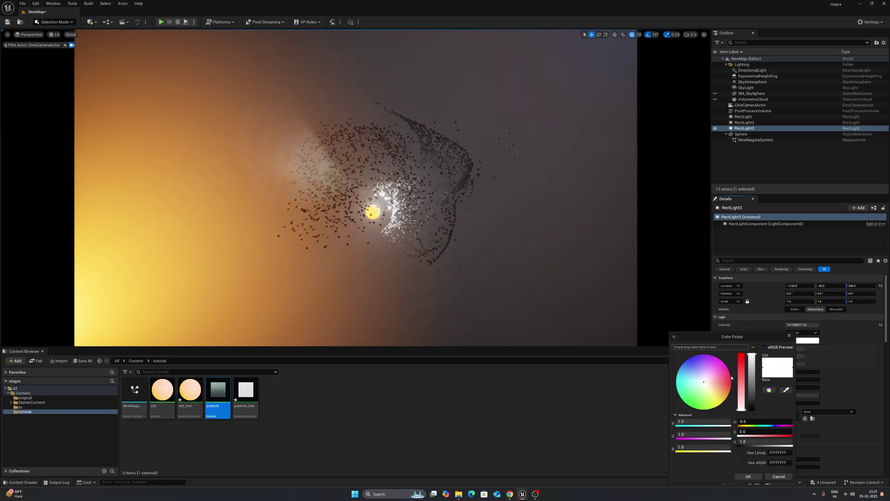
left_click(727, 397)
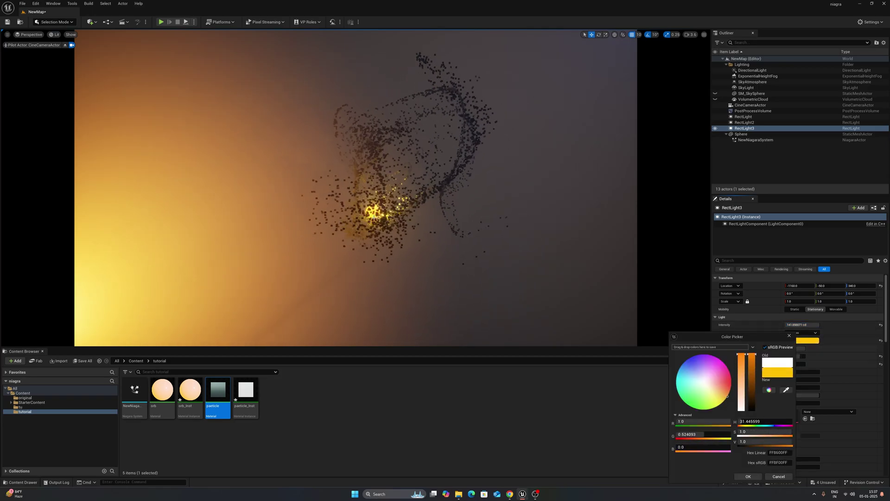
left_click(747, 476)
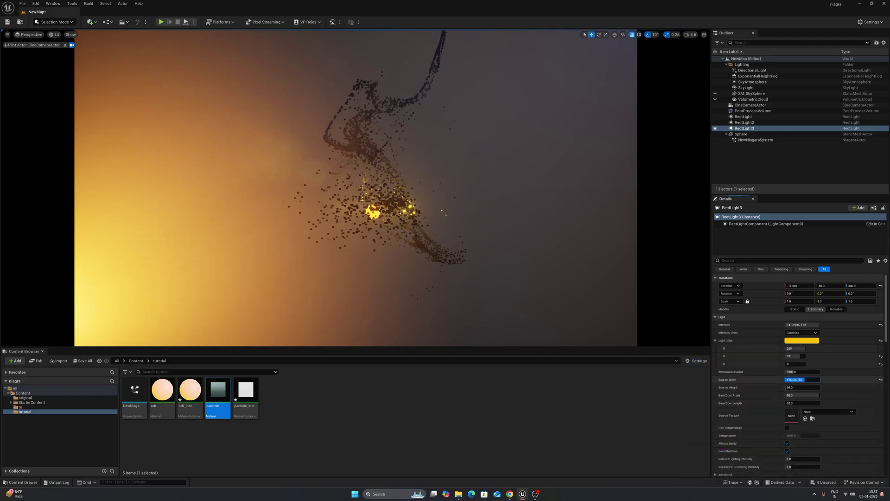
Enlarge the third rect light's source size and its attenuation radius to about 2460, and lower the light to about Z 300.
left_click_drag(790, 388, 834, 372)
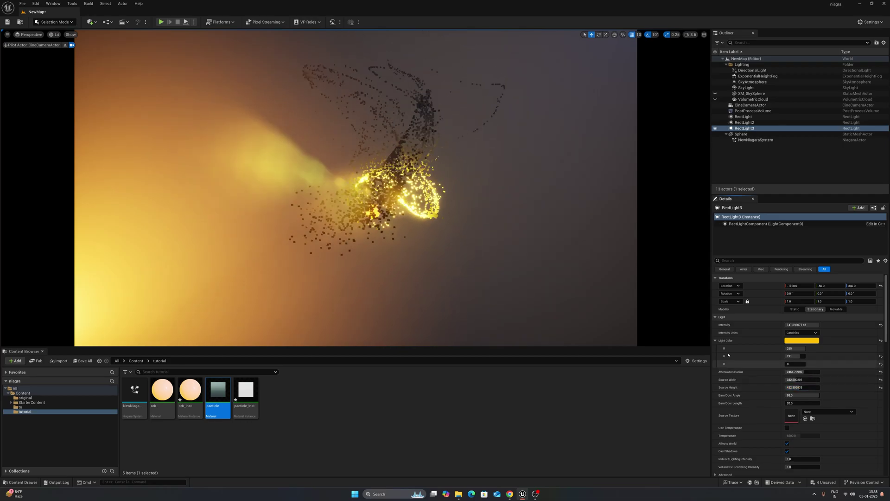
left_click(375, 203)
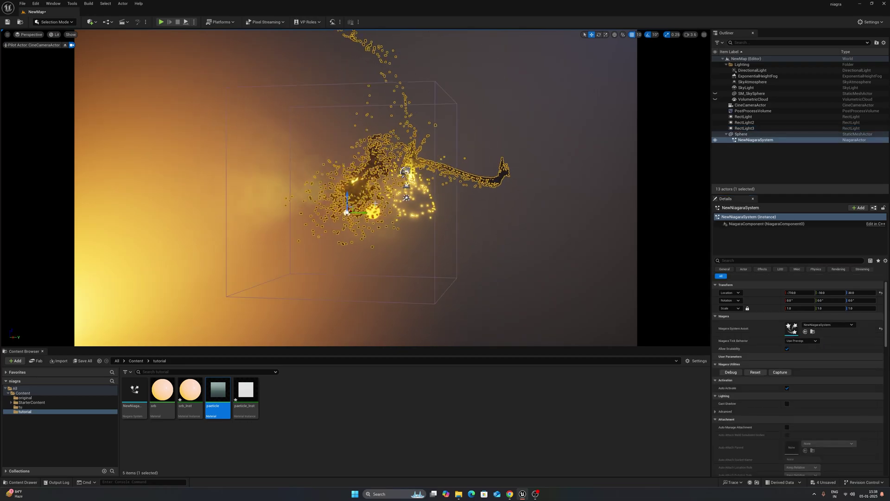
left_click(752, 181)
left_click(744, 128)
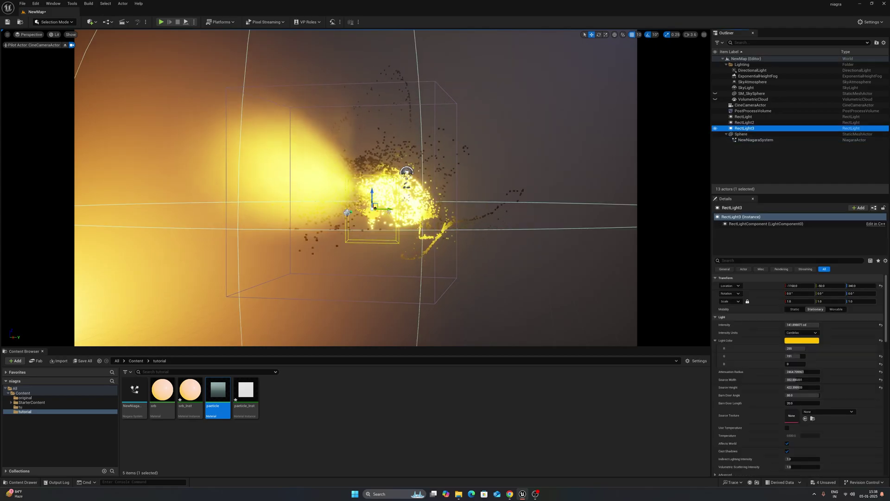
left_click_drag(372, 197, 371, 203)
key("g")
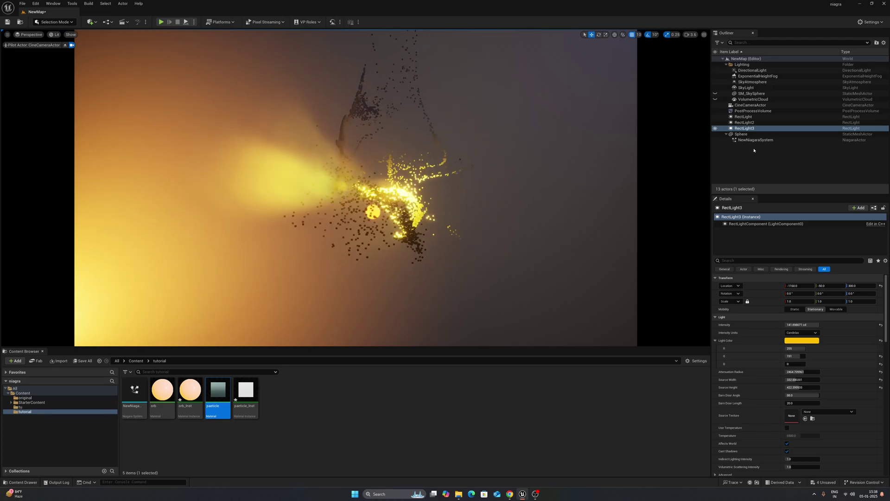
left_click(754, 150)
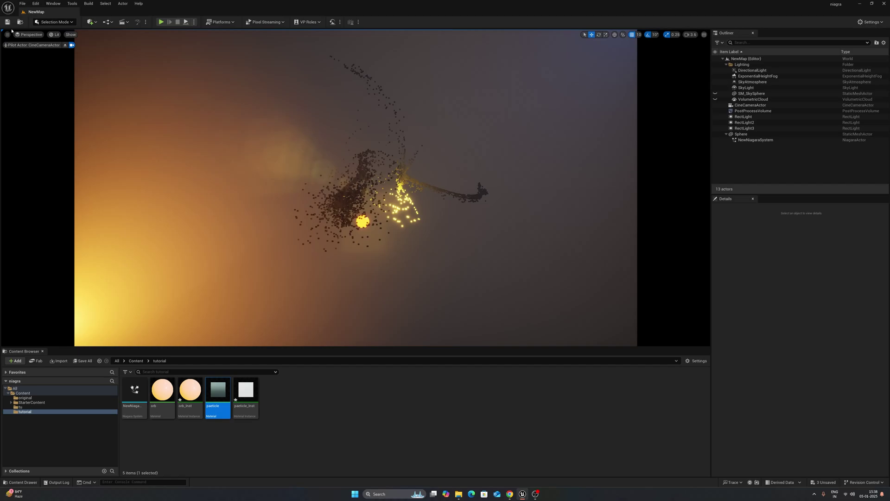
Create a level sequence named NewLevelSequence in the Content folder and add the CineCameraActor to it.
left_click(122, 22)
left_click(139, 38)
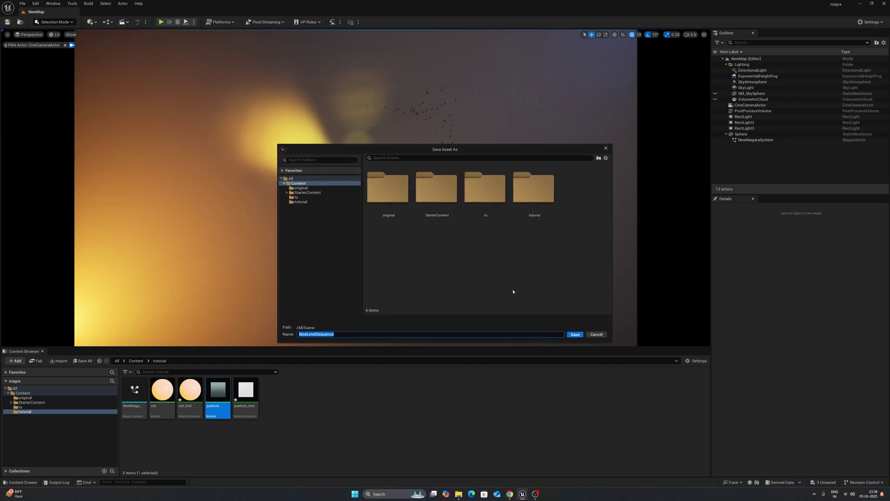
left_click(581, 335)
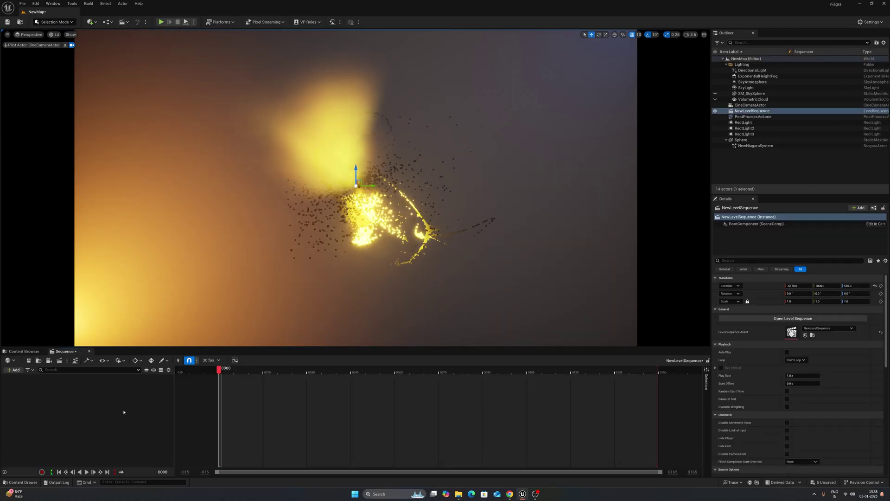
left_click(792, 157)
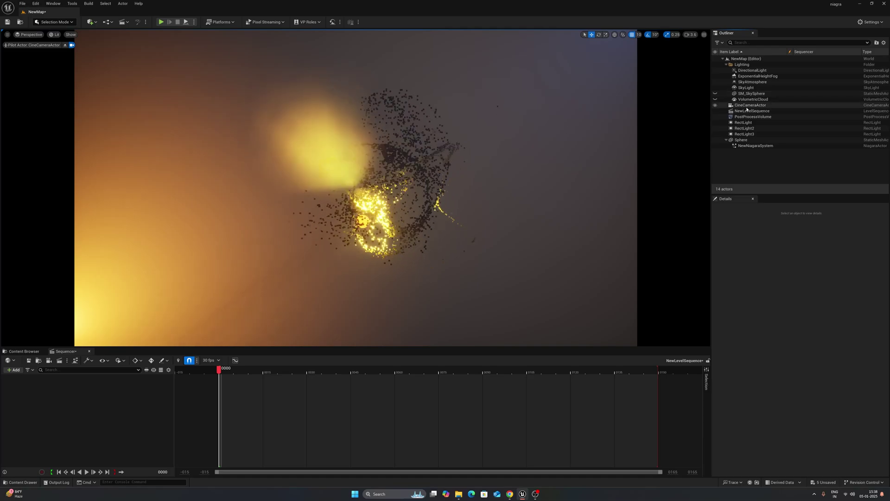
left_click_drag(748, 105, 74, 408)
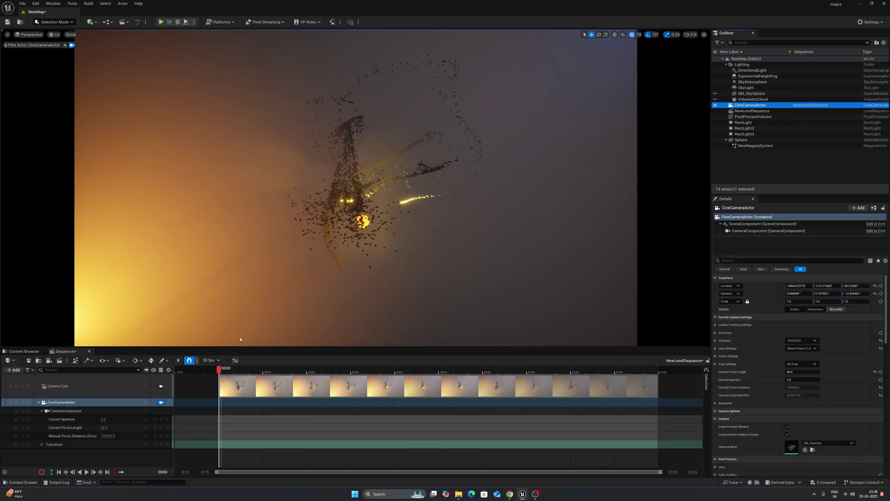
left_click_drag(228, 372, 450, 369)
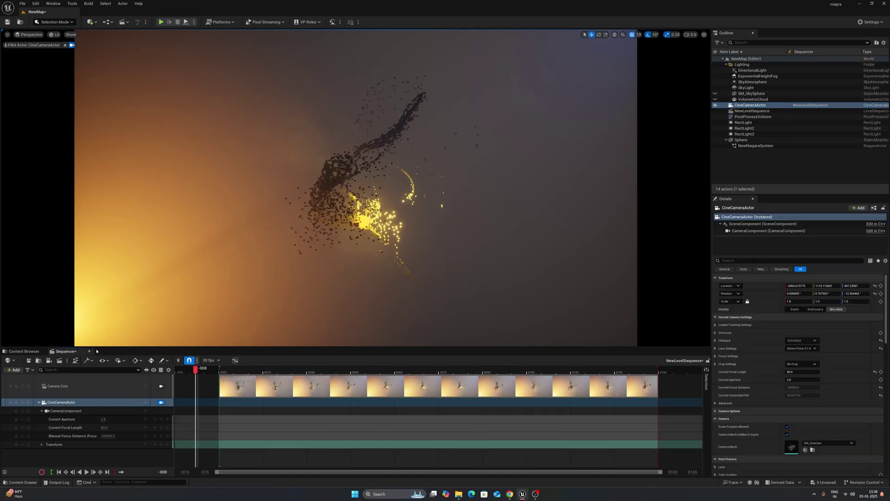
Open NewLevelSequence in the Movie Render Queue and add .png Sequence [8bit] as the export format in its job configuration.
left_click(58, 361)
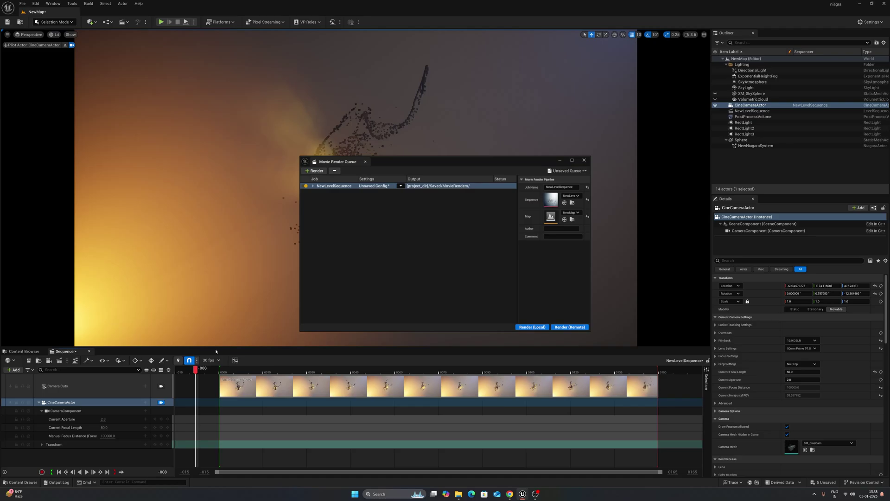
left_click(363, 186)
left_click(358, 165)
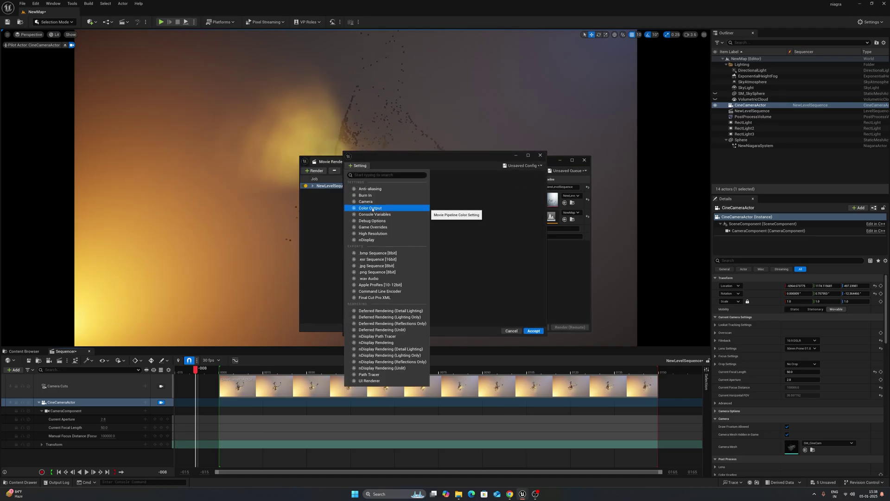
left_click(372, 271)
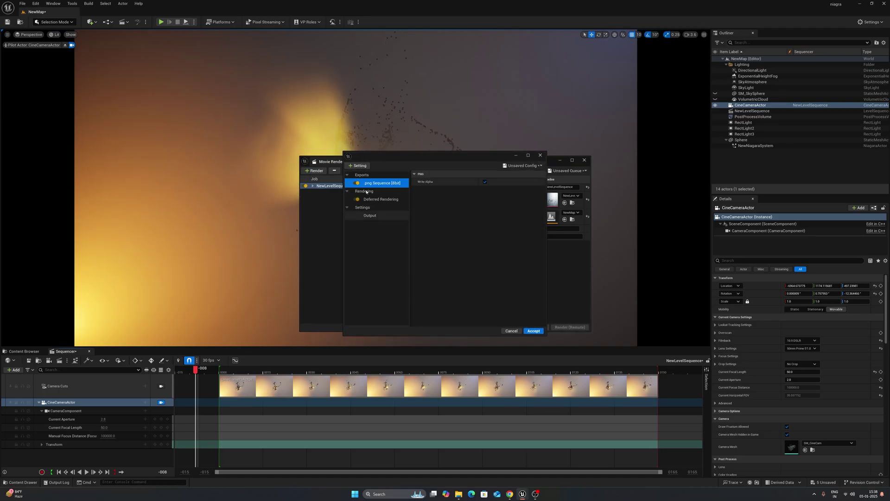
Add the Anti-aliasing setting with a temporal sample count of 32 and override anti-aliasing with the method None.
left_click(364, 167)
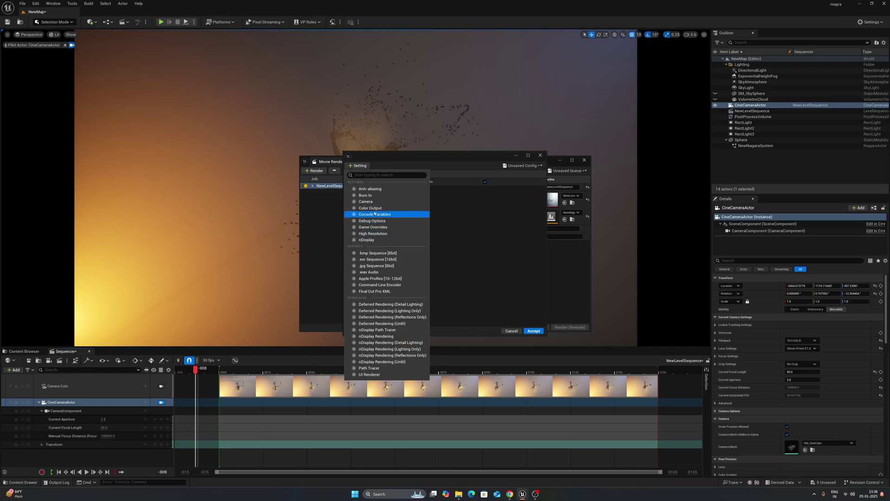
left_click(379, 189)
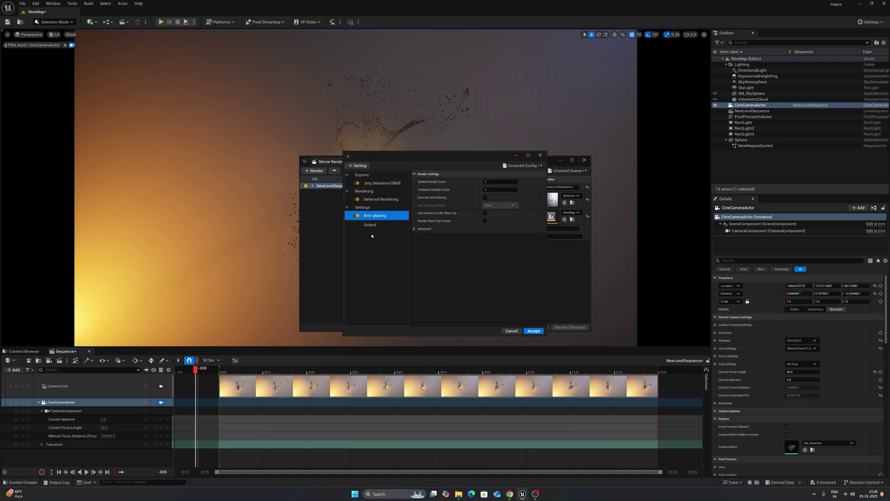
type("32")
left_click(485, 197)
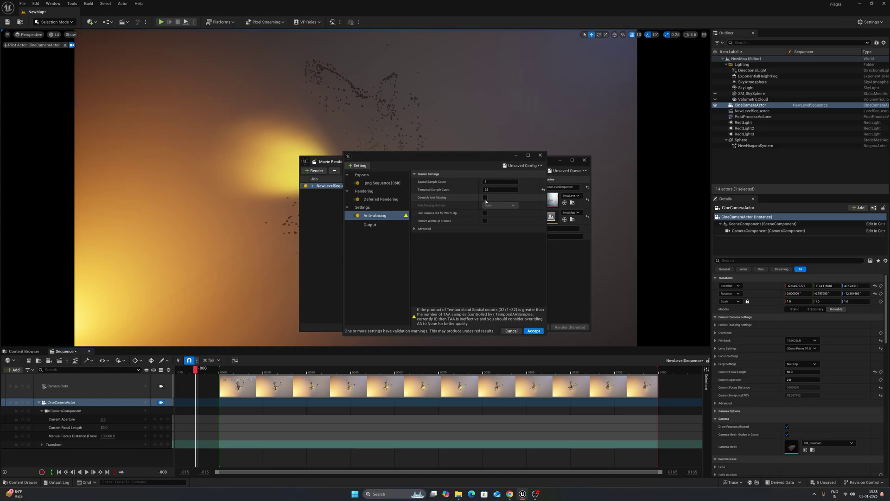
Add Game Overrides to the render configuration, check the output settings, accept the configuration and close the Movie Render Queue.
left_click(360, 166)
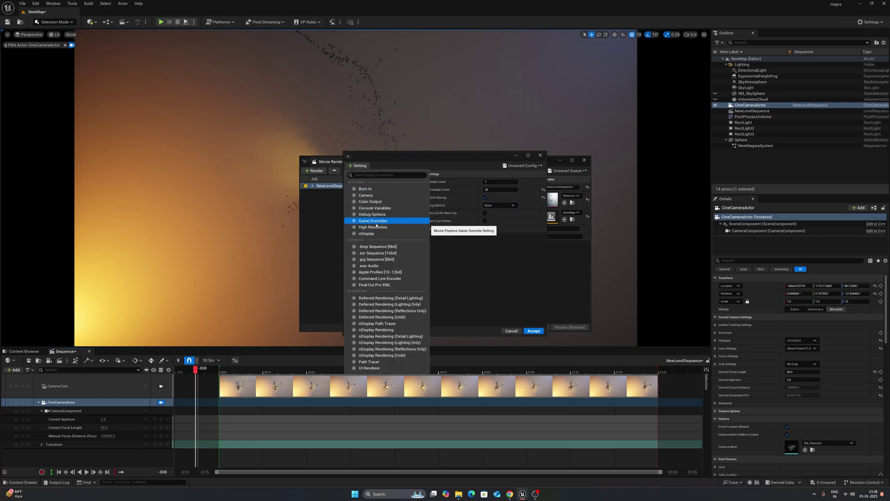
left_click(377, 222)
left_click(370, 234)
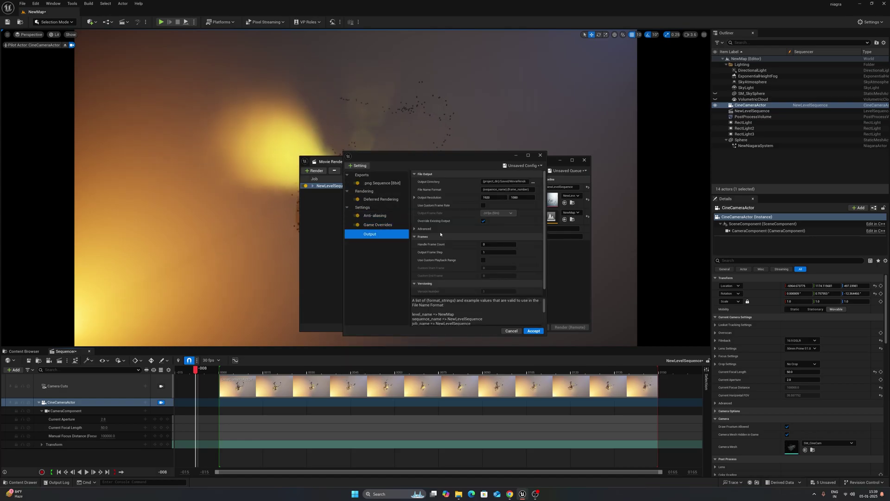
left_click(533, 330)
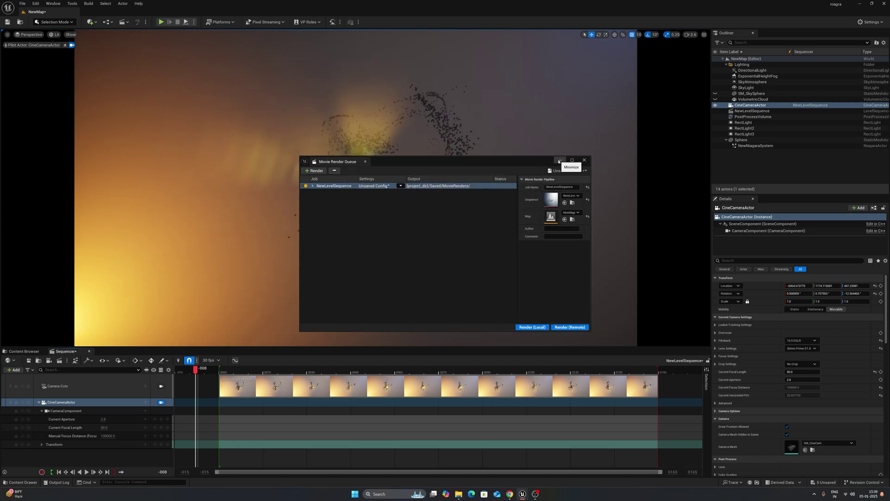
left_click(584, 160)
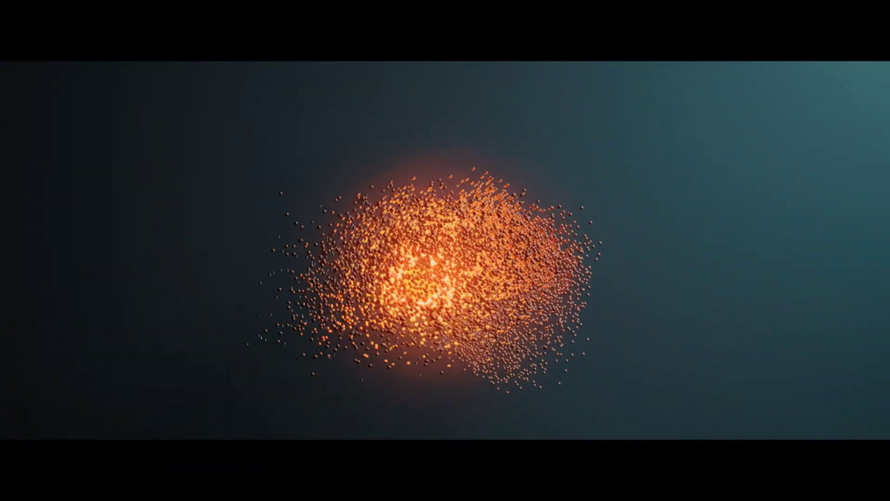